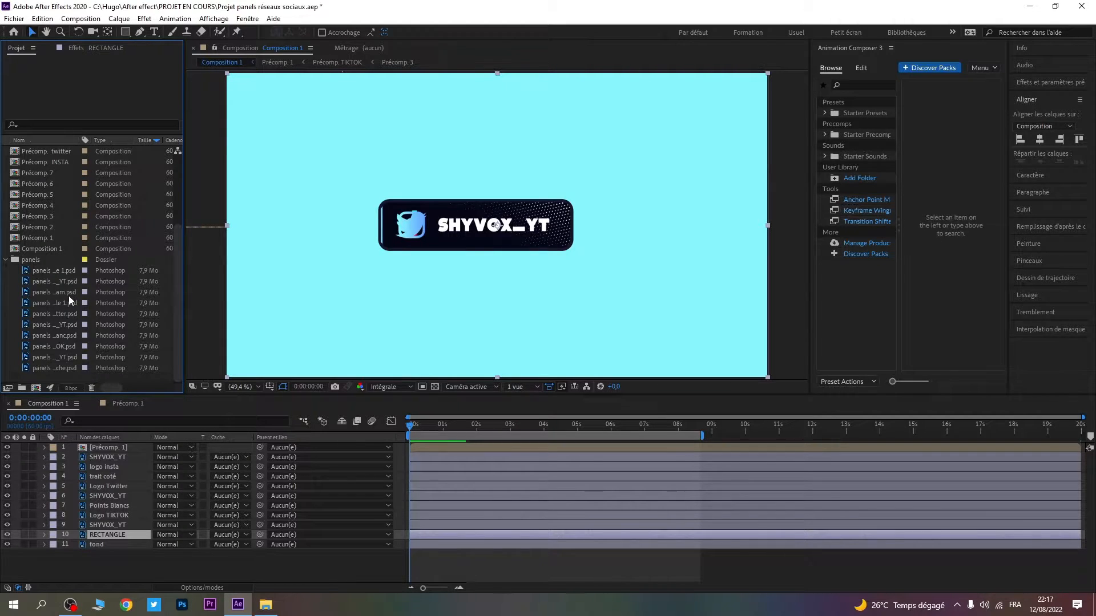
left_click_drag(46, 378, 59, 272)
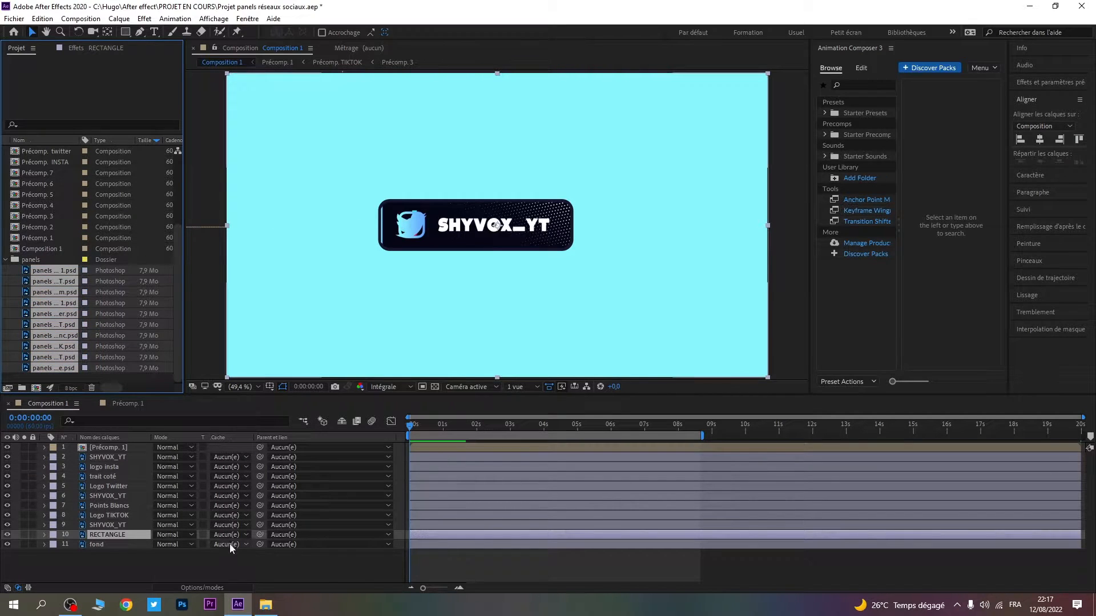
left_click(181, 569)
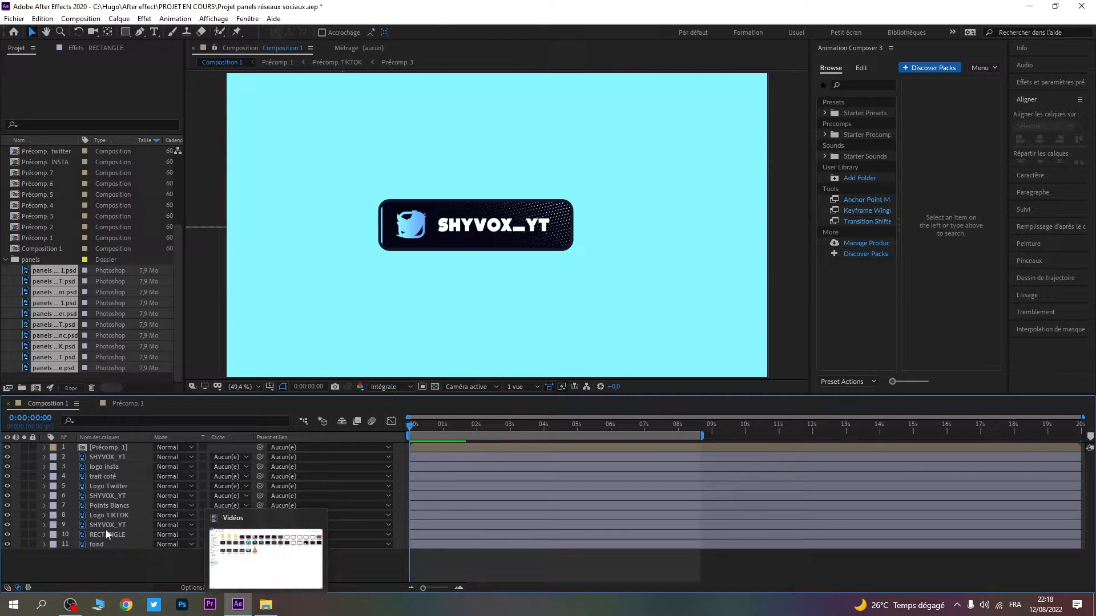
mouse_move(122, 566)
left_mouse_down()
mouse_move(125, 445)
mouse_move(102, 567)
left_mouse_up()
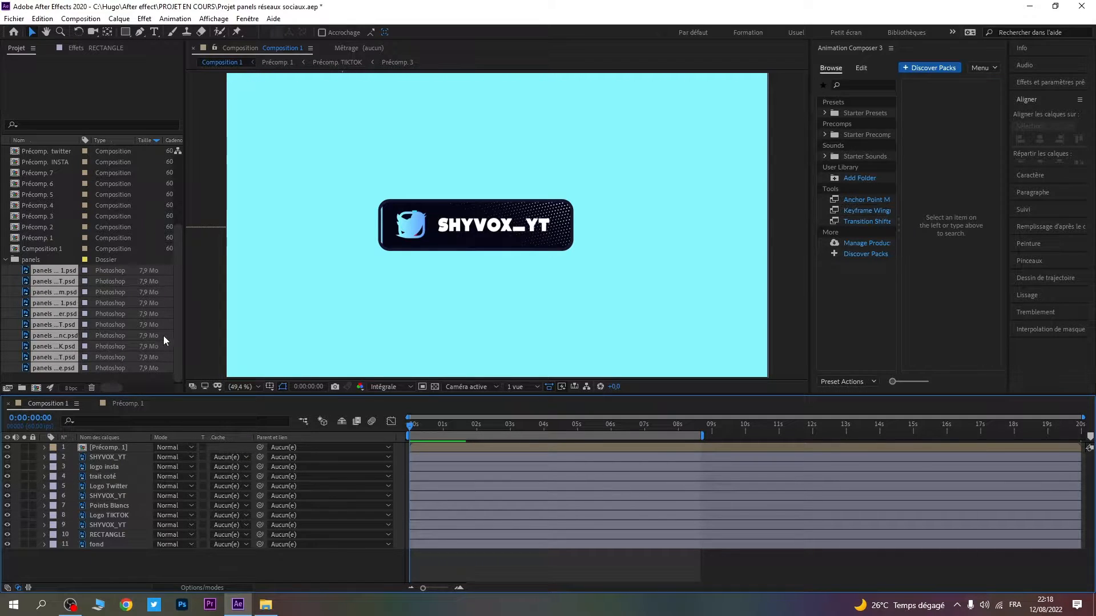
left_click(44, 345)
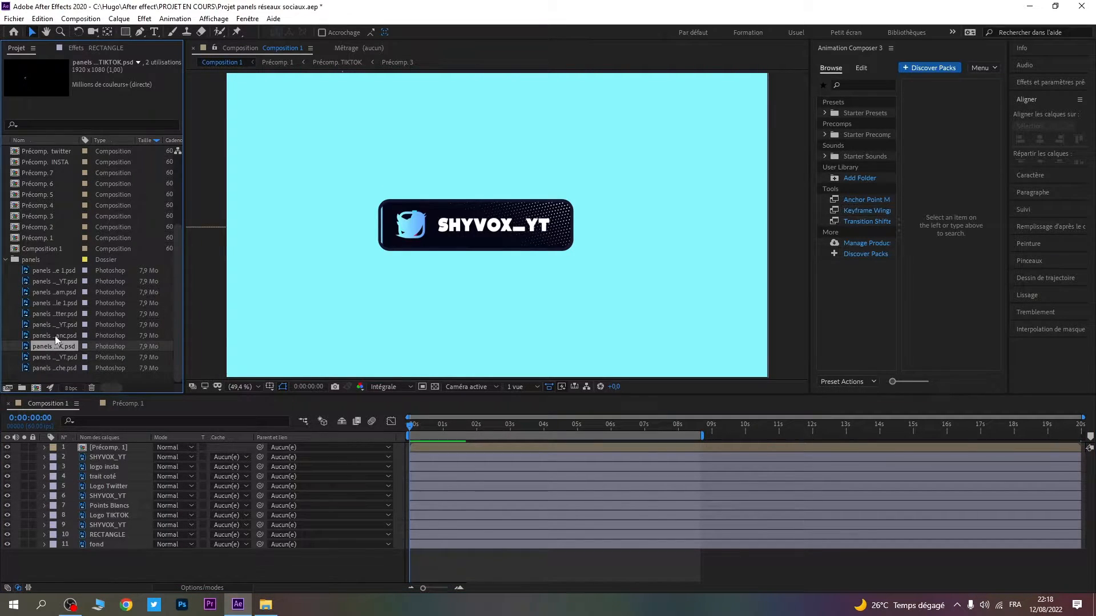
left_click(50, 326)
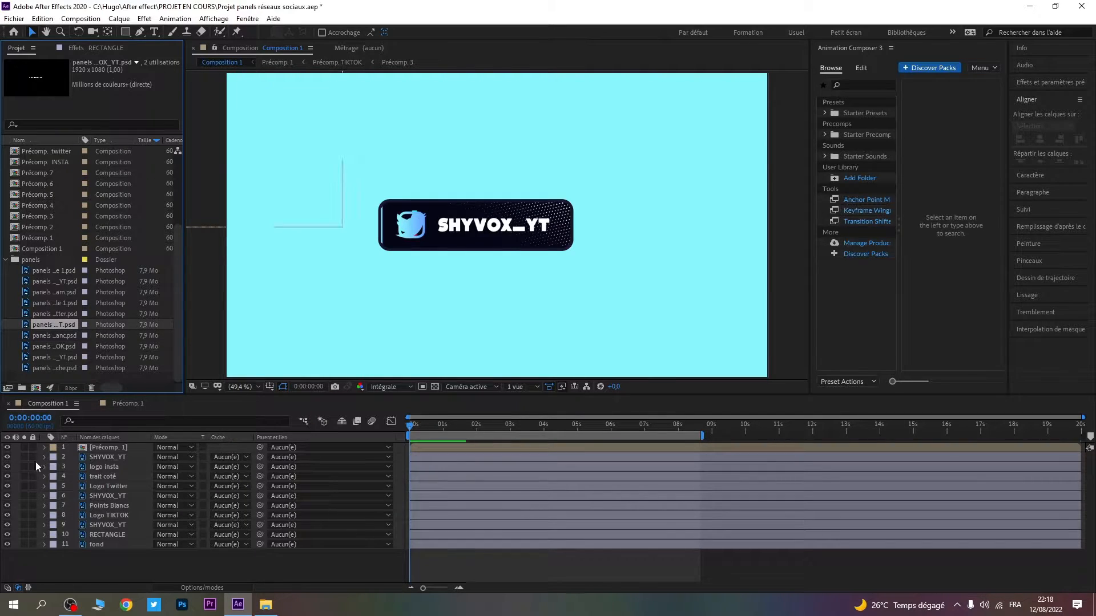
left_click_drag(101, 555, 106, 458)
left_click(121, 569)
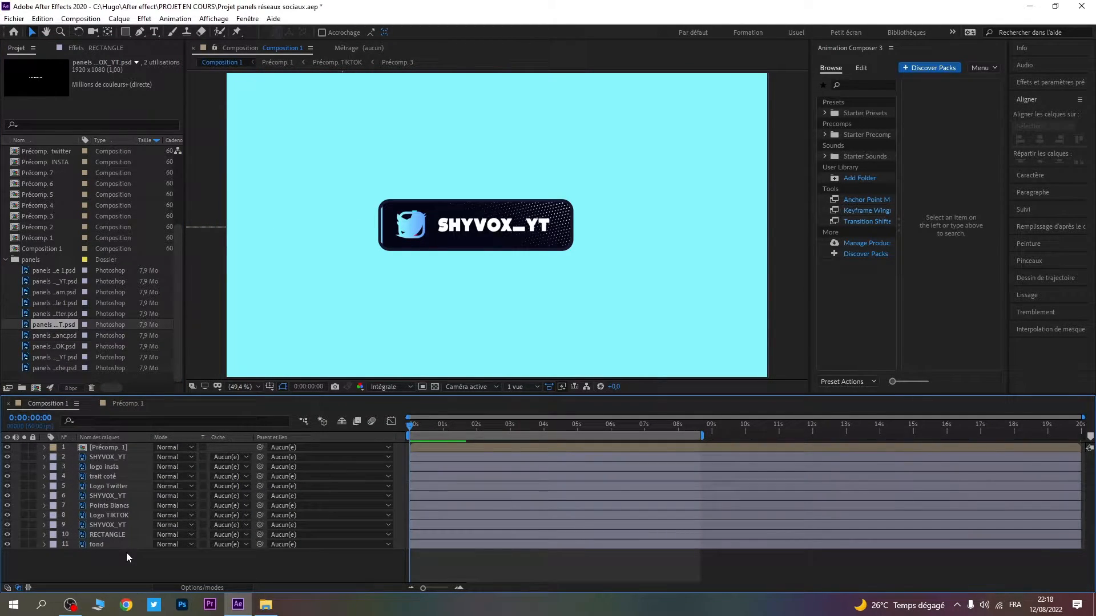
left_click(129, 549)
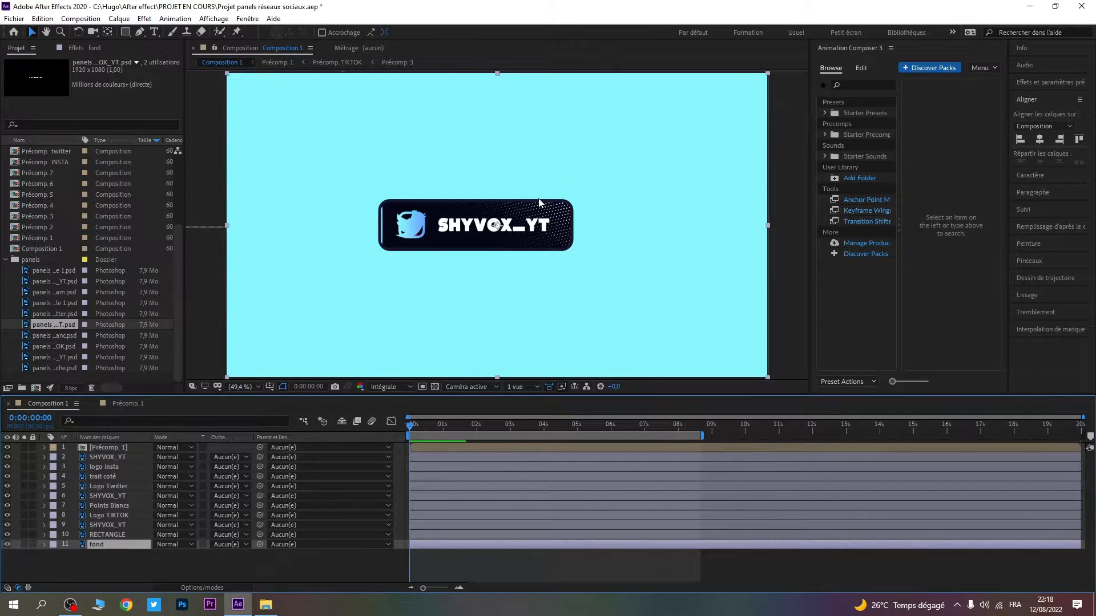
left_click(145, 566)
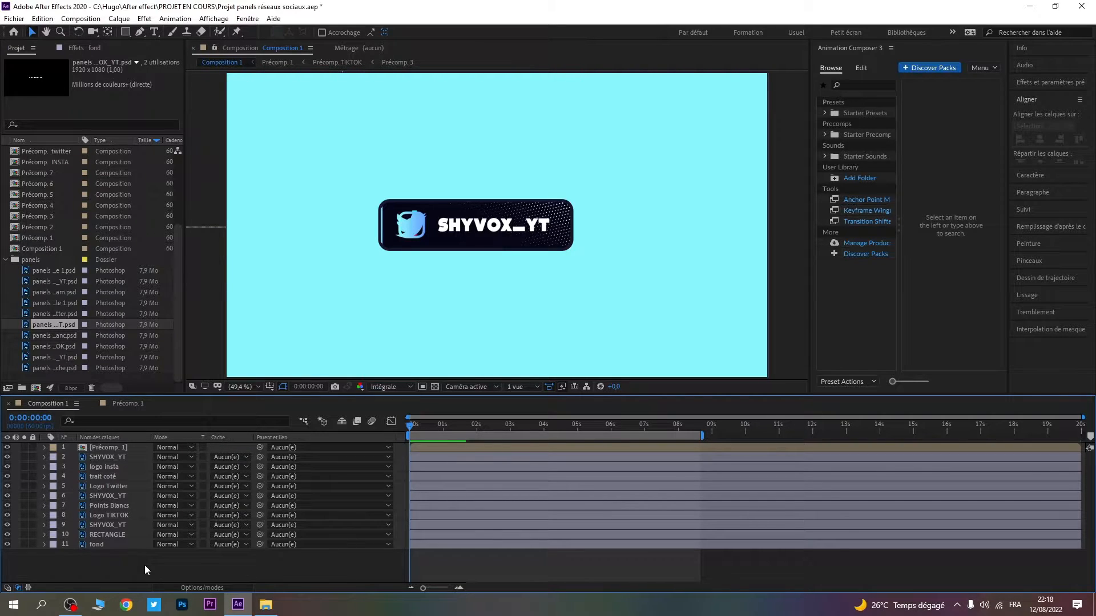
left_click_drag(137, 559, 111, 552)
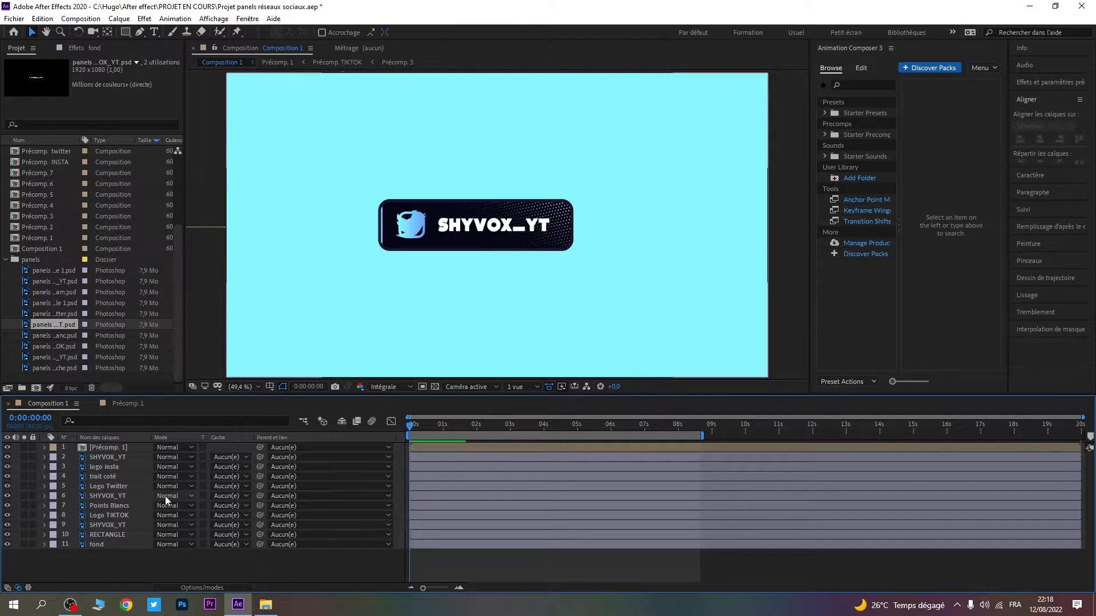
- Precompose the Logo Twitter layer and the SHYVOX_YT layer directly beneath it as "Précomp. twitter"
left_click(129, 524)
left_click(126, 499)
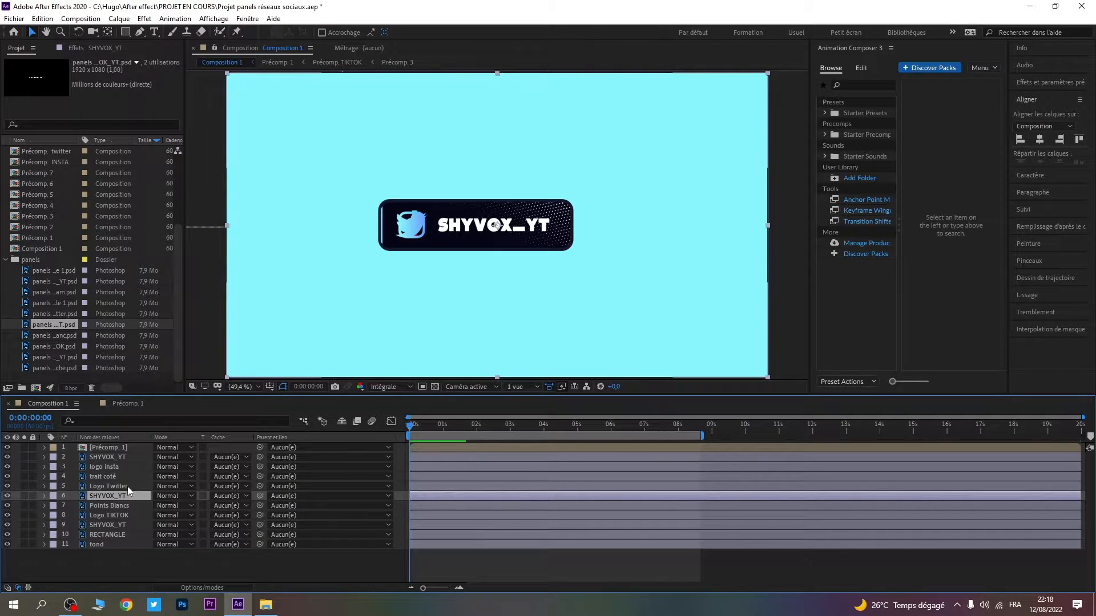
left_click(131, 487, "ctrl")
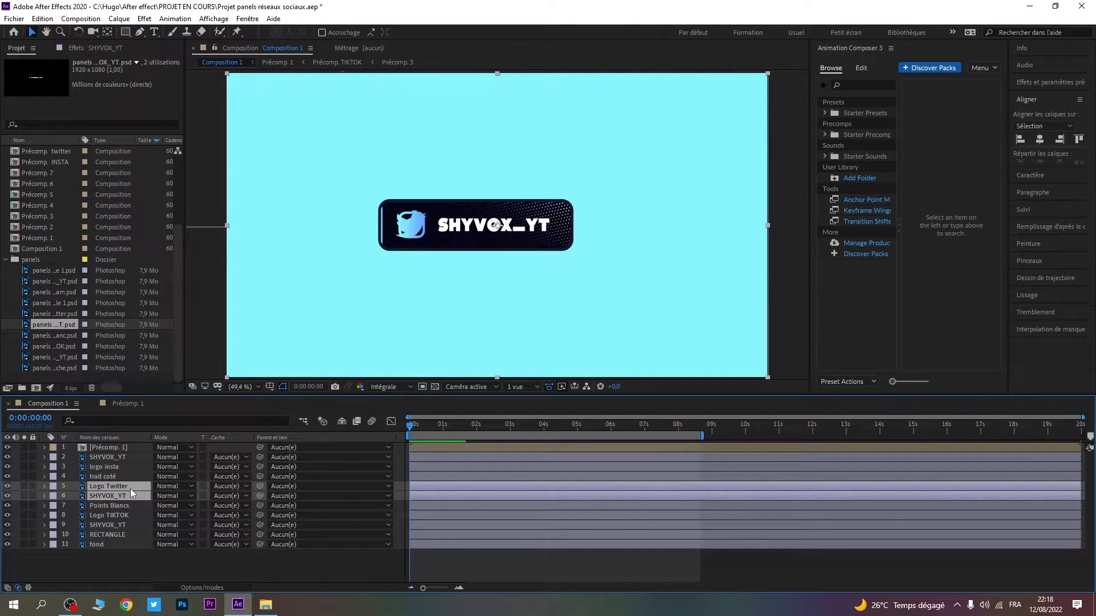
right_click(130, 487)
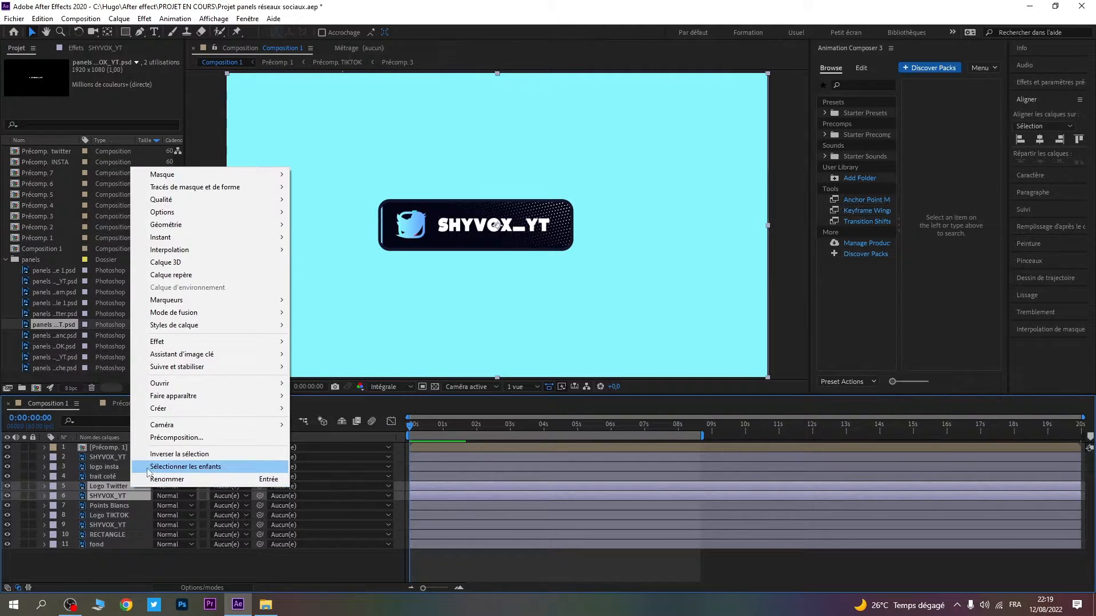
left_click(177, 438)
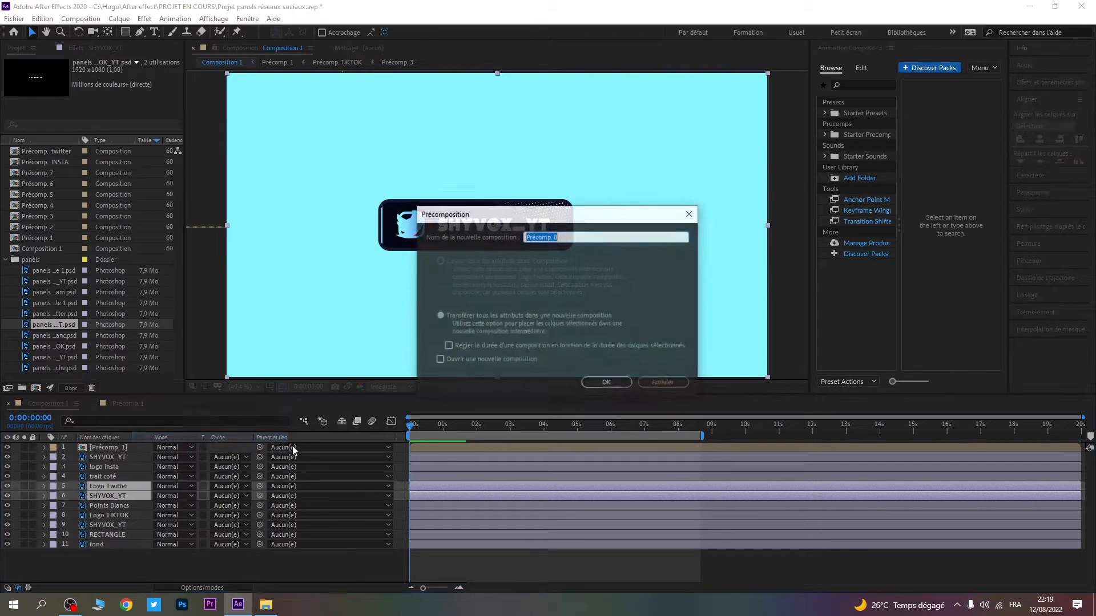
left_click_drag(561, 237, 553, 239)
type("twitter")
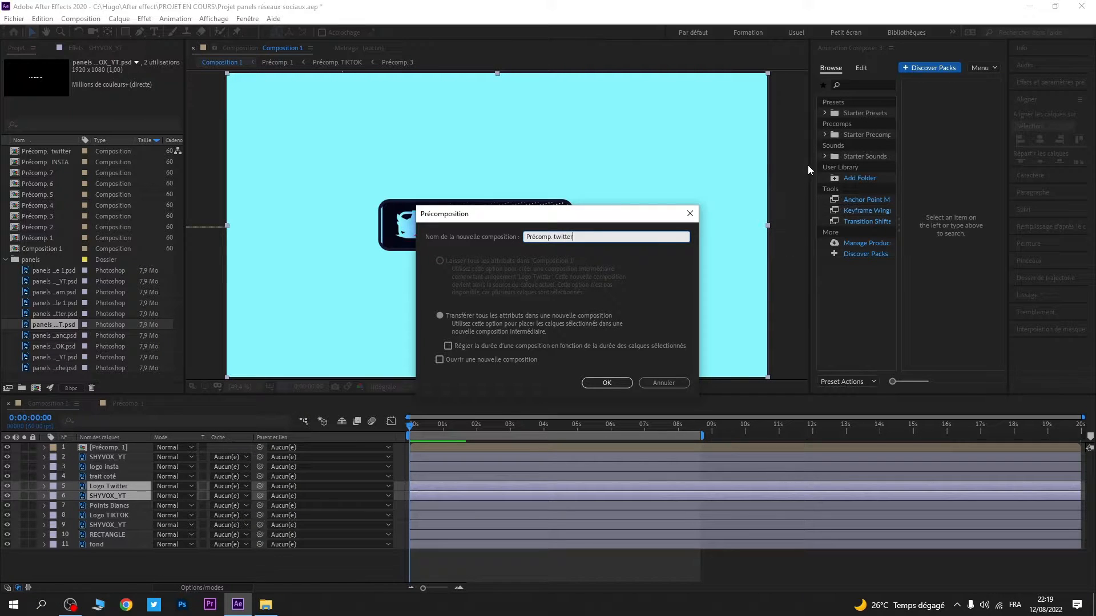
left_click(605, 383)
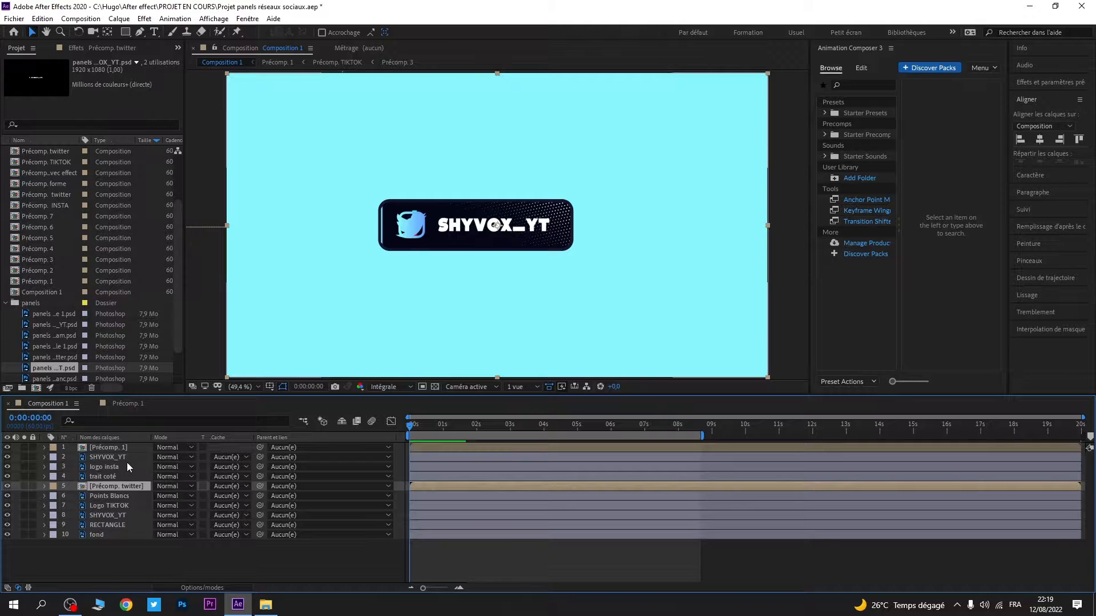
- Precompose the logo insta layer and the SHYVOX_YT layer directly above it as "Précomp. insta"
left_click(119, 468)
left_click(128, 458, "shift")
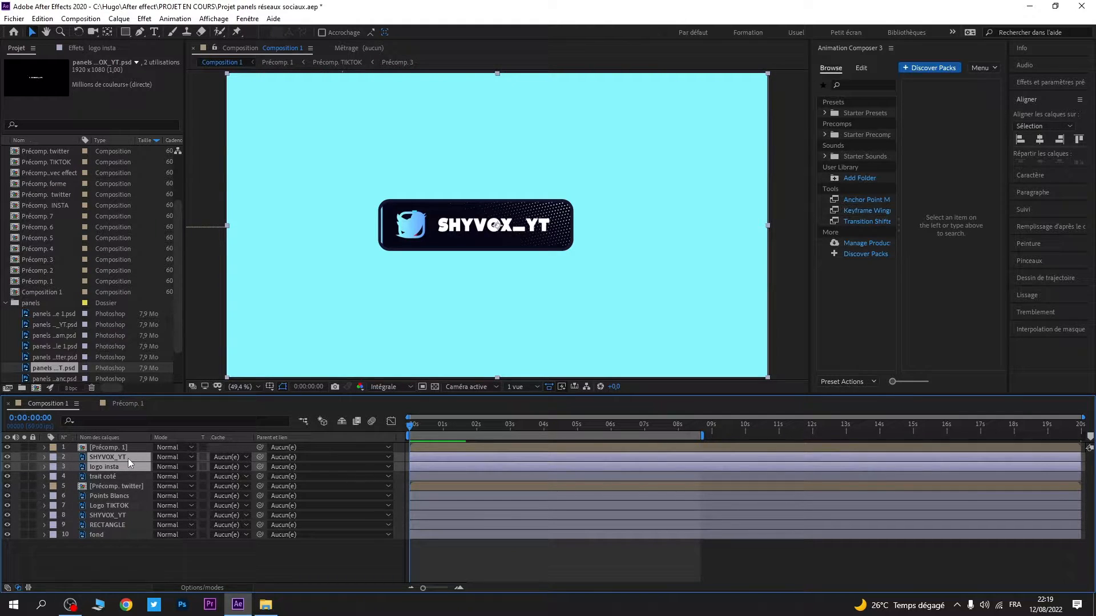
right_click(127, 457)
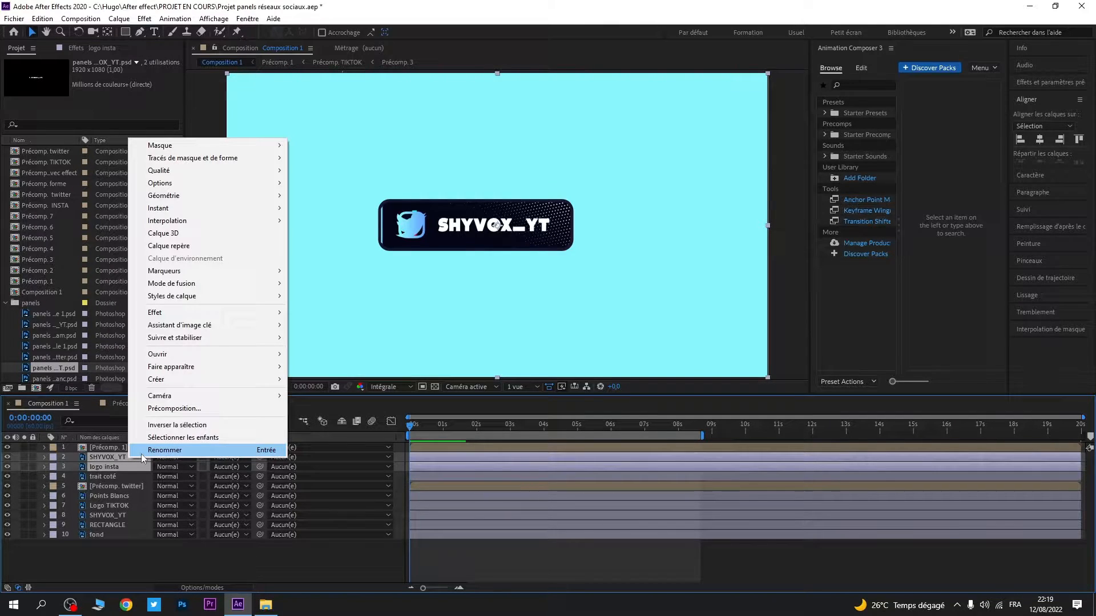
left_click(146, 453)
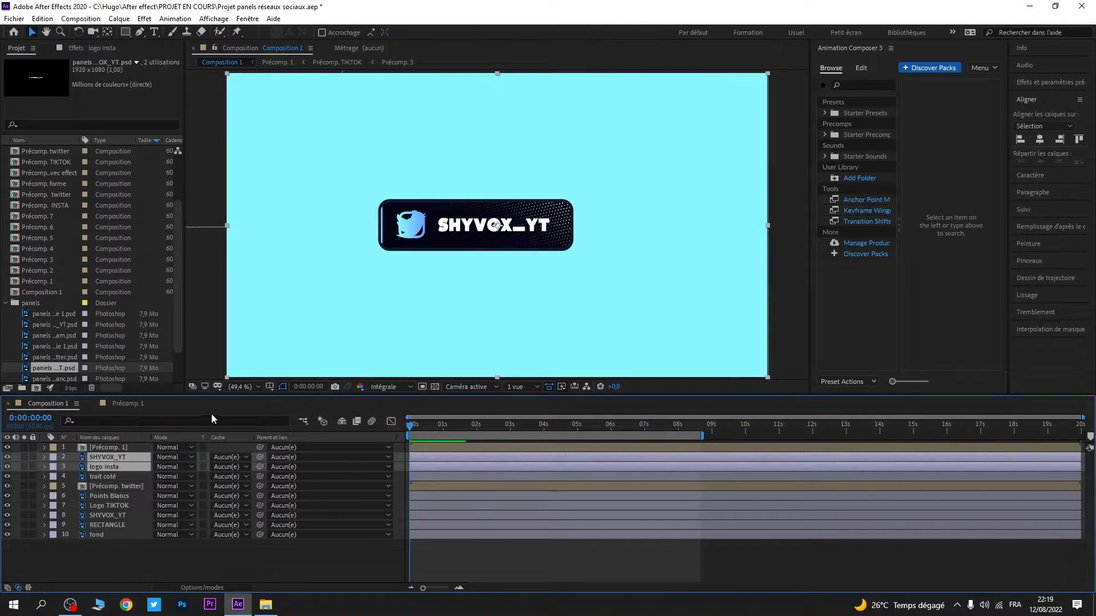
right_click(125, 460)
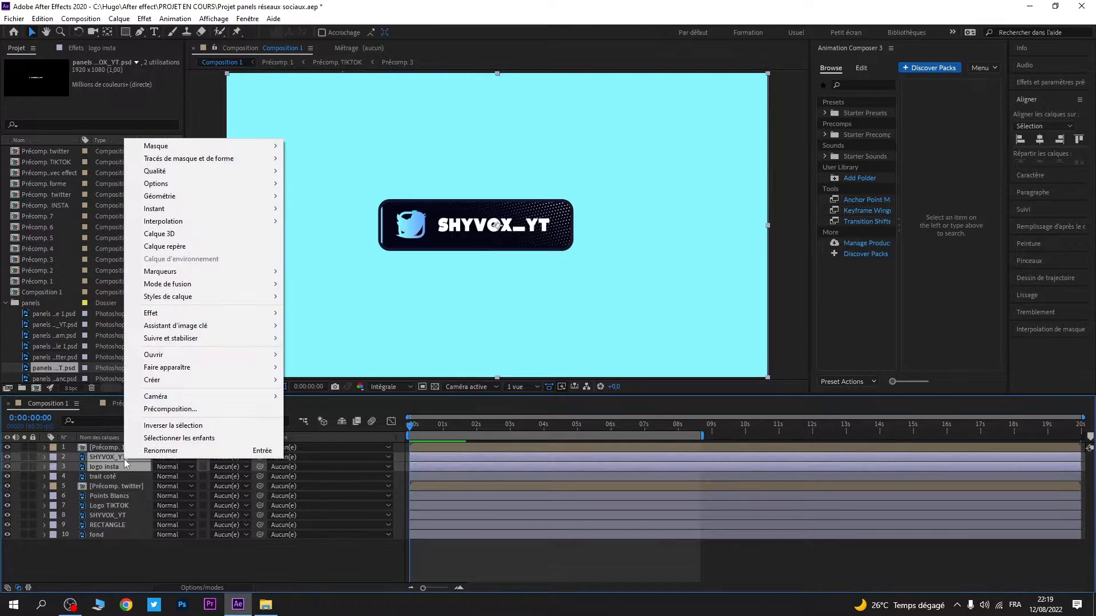
left_click(170, 409)
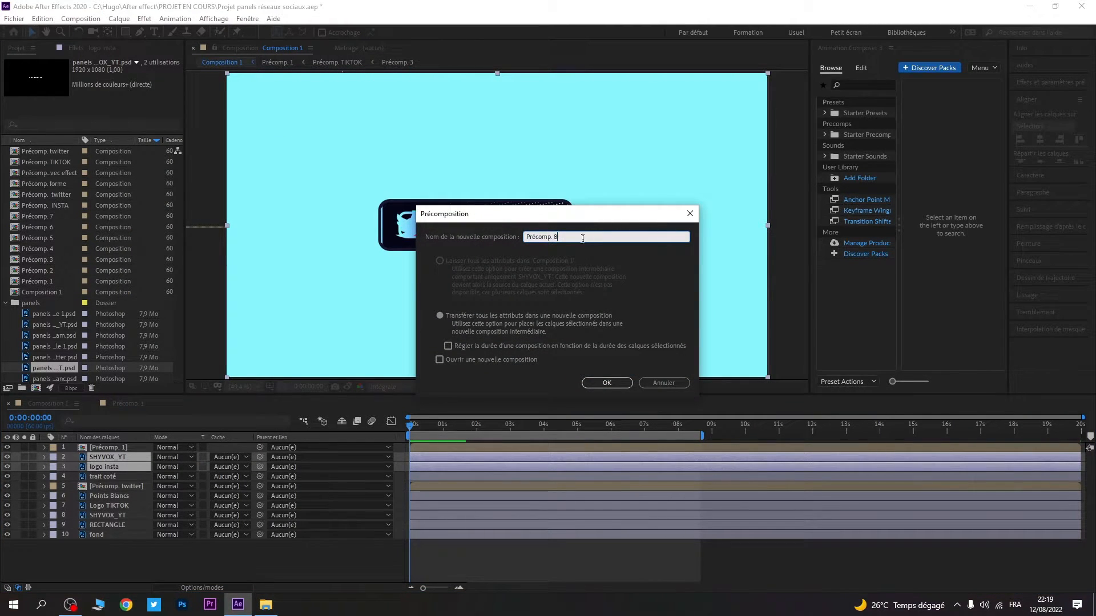
double_click(556, 237)
type("insta")
left_click(604, 383)
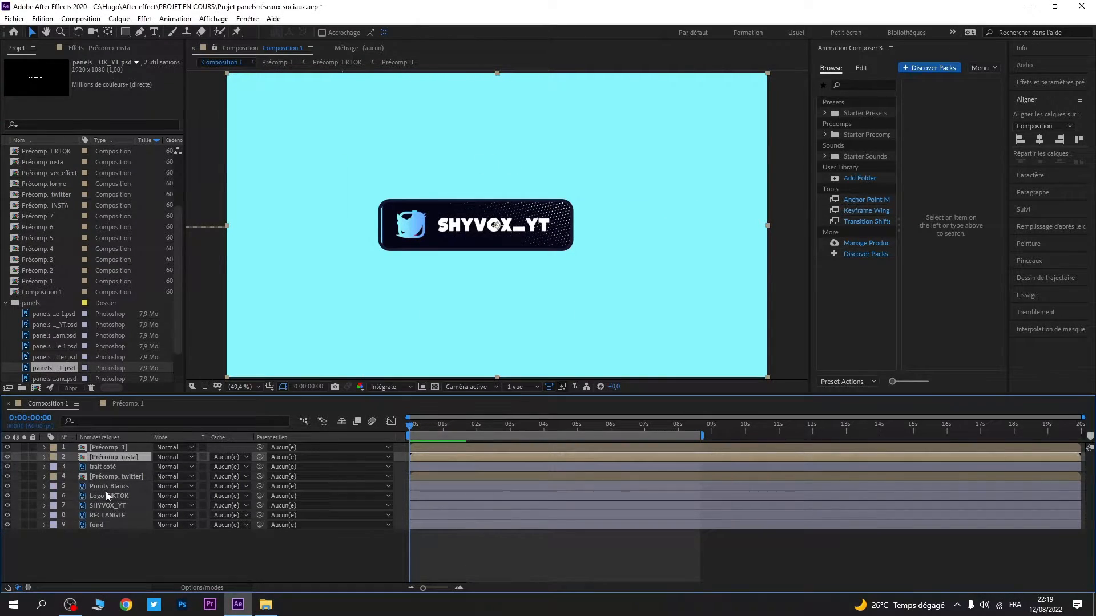
- Precompose the Logo TIKTOK layer and the SHYVOX_YT layer directly beneath it as "Précomp. tiktok"
left_click(116, 505)
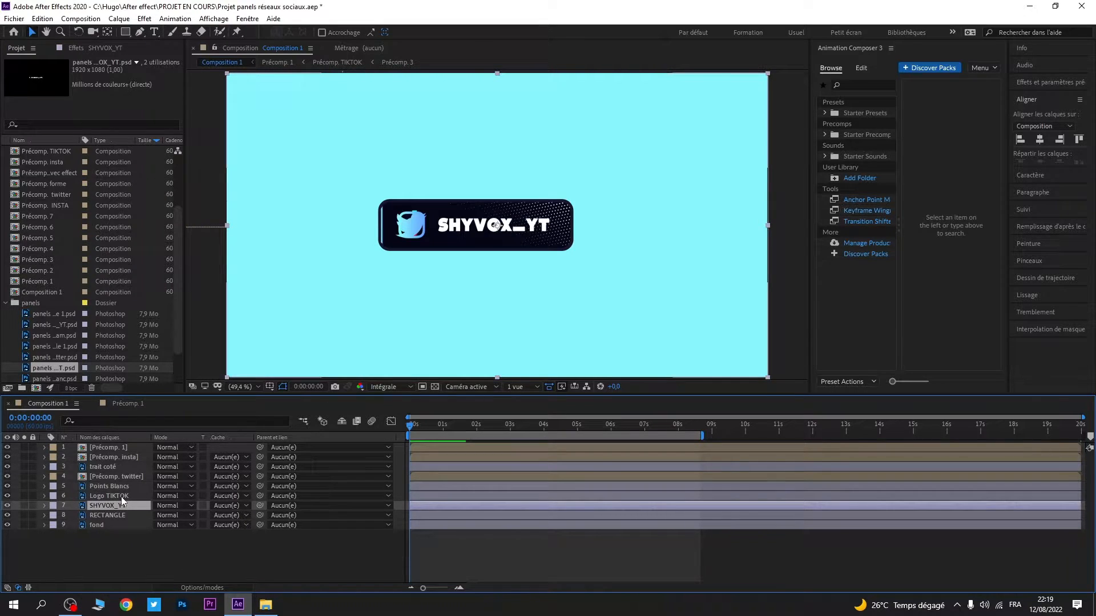
left_click(121, 497, "ctrl")
right_click(119, 507)
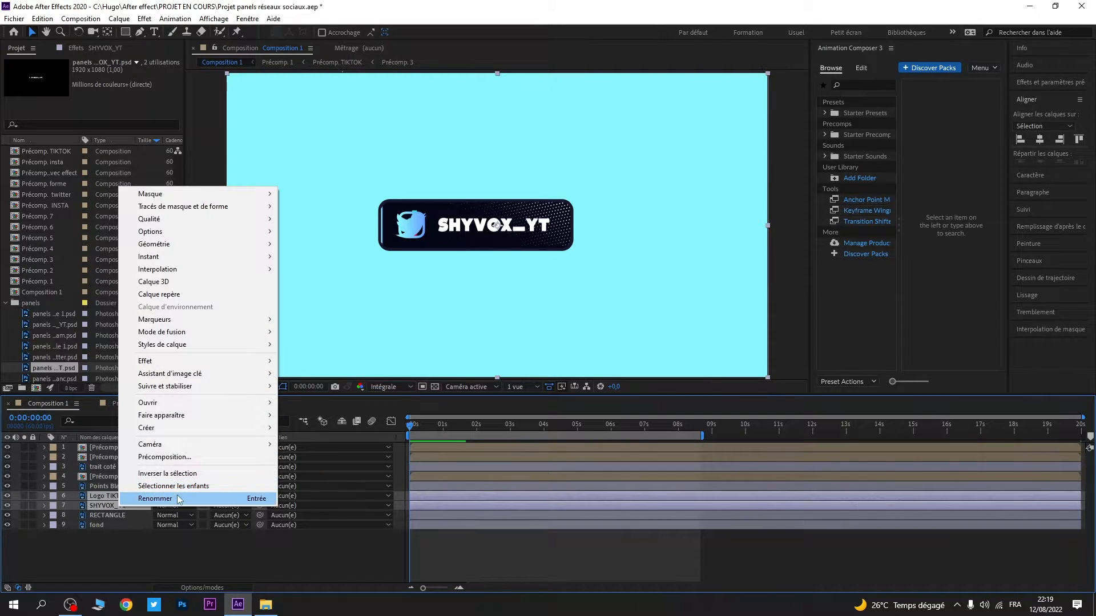
left_click(184, 457)
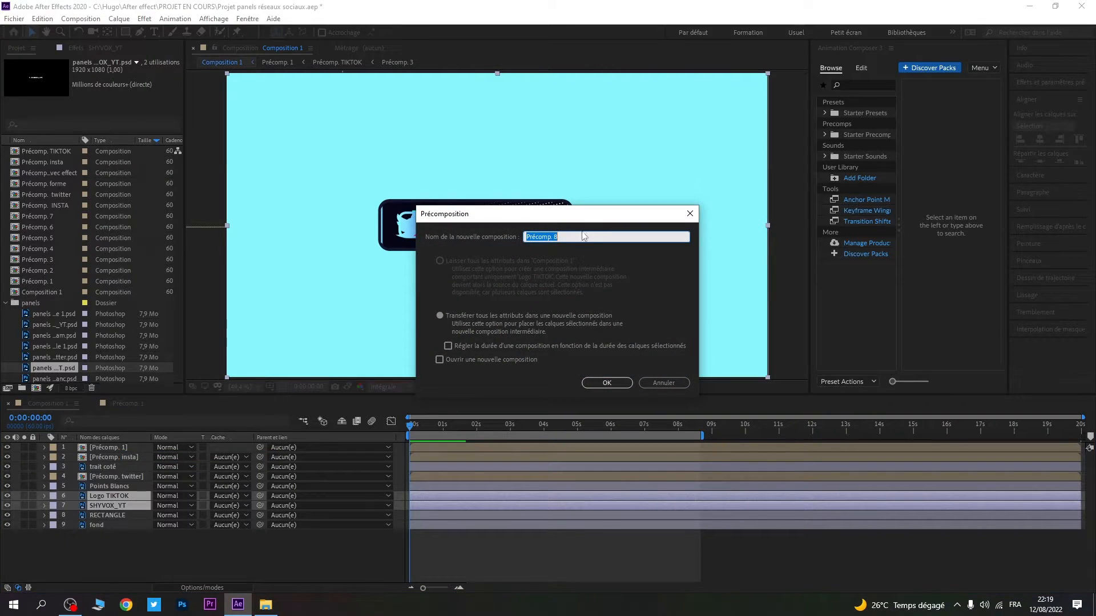
double_click(554, 237)
type("tiktok")
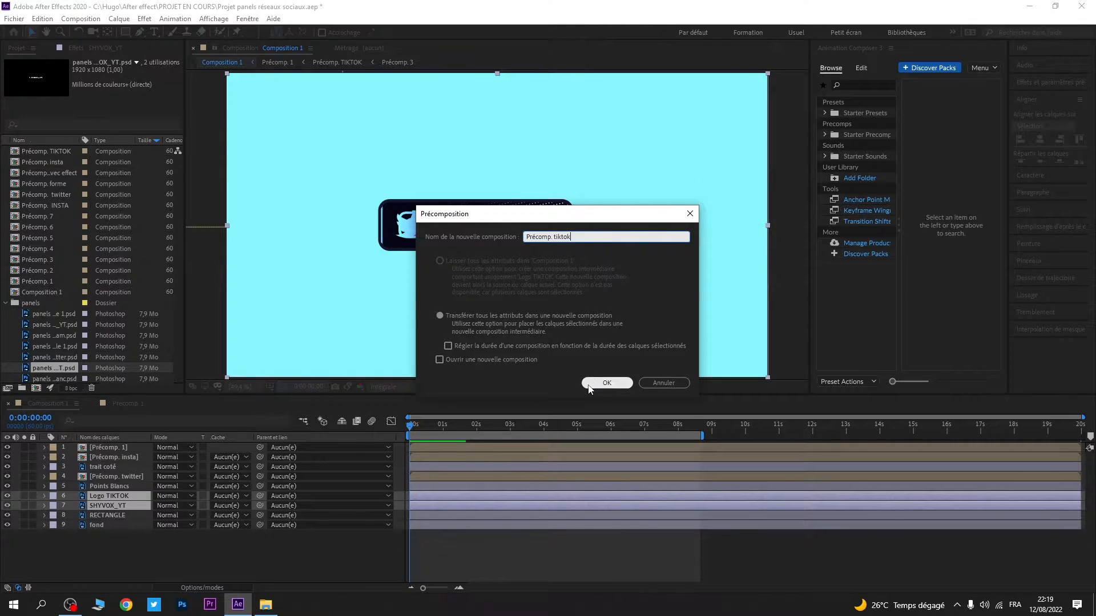
left_click(606, 383)
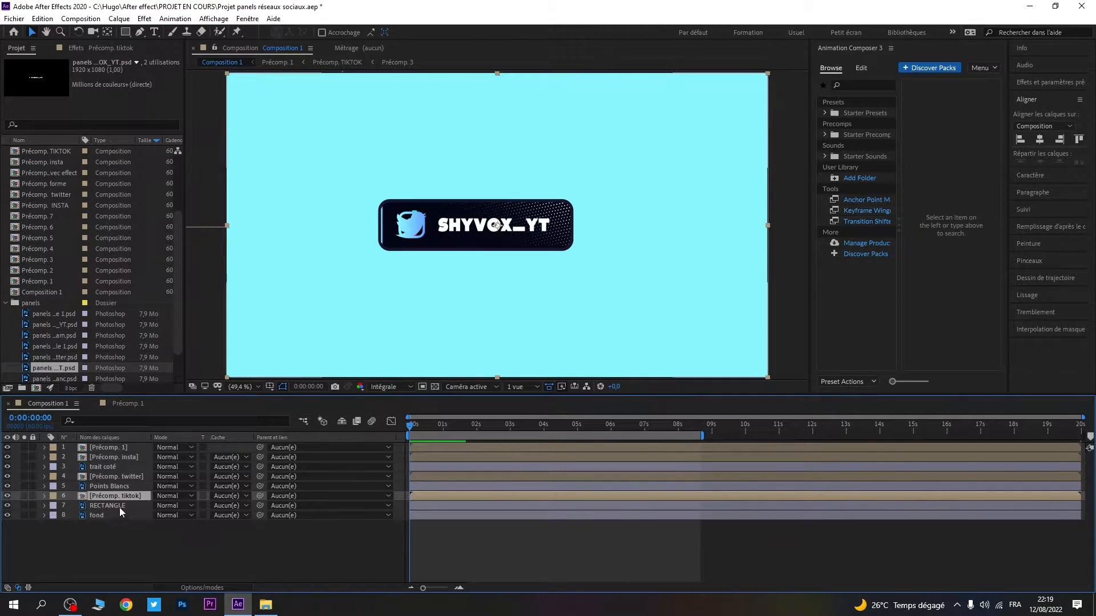
- Precompose the trait coté, Points Blancs and RECTANGLE layers together as "Précomp. forme"
left_click(119, 506)
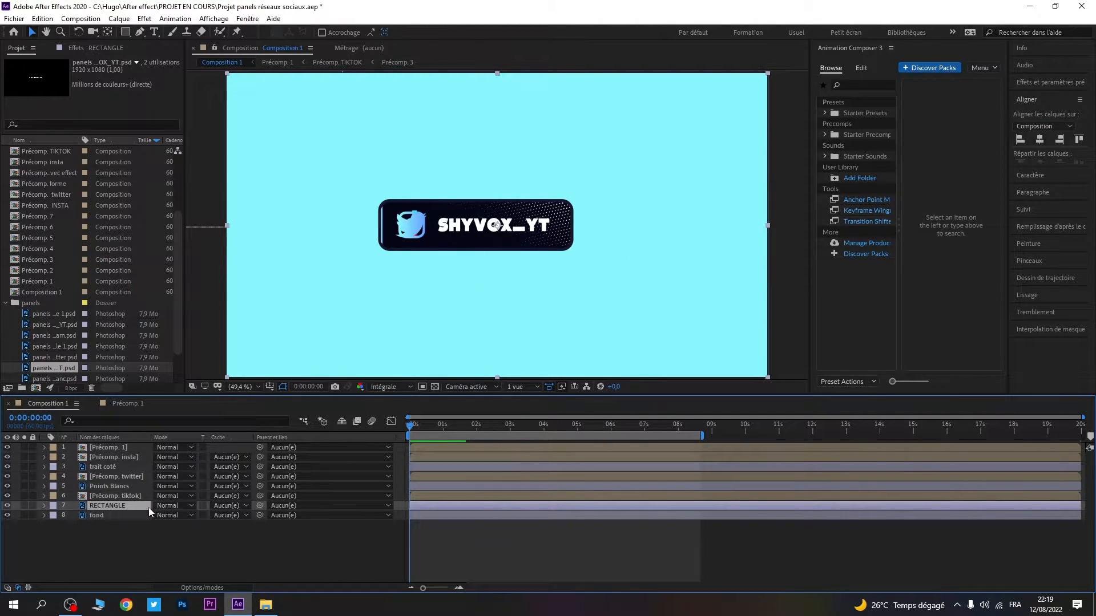
left_click(130, 487, "ctrl")
left_click(136, 467, "ctrl")
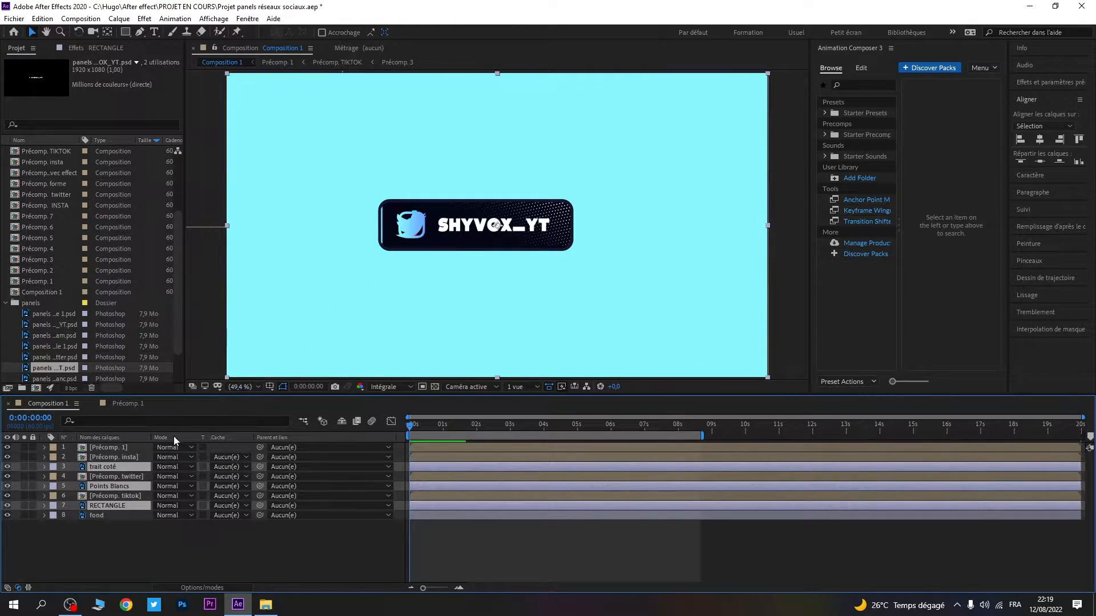
right_click(121, 467)
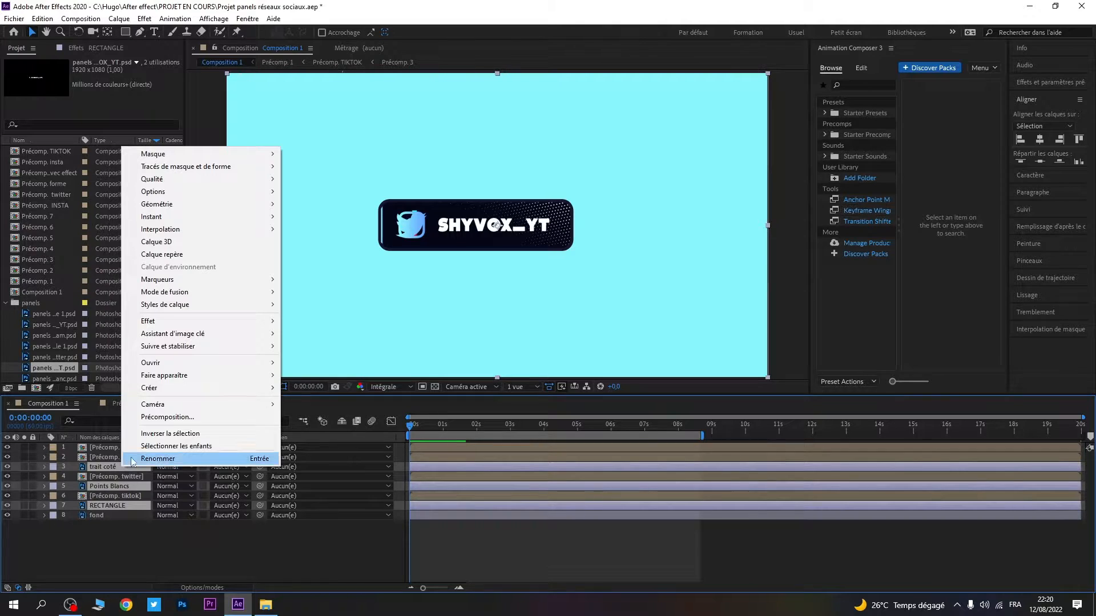
left_click(167, 417)
left_click(571, 237)
key("BackSpace")
key("BackSpace")
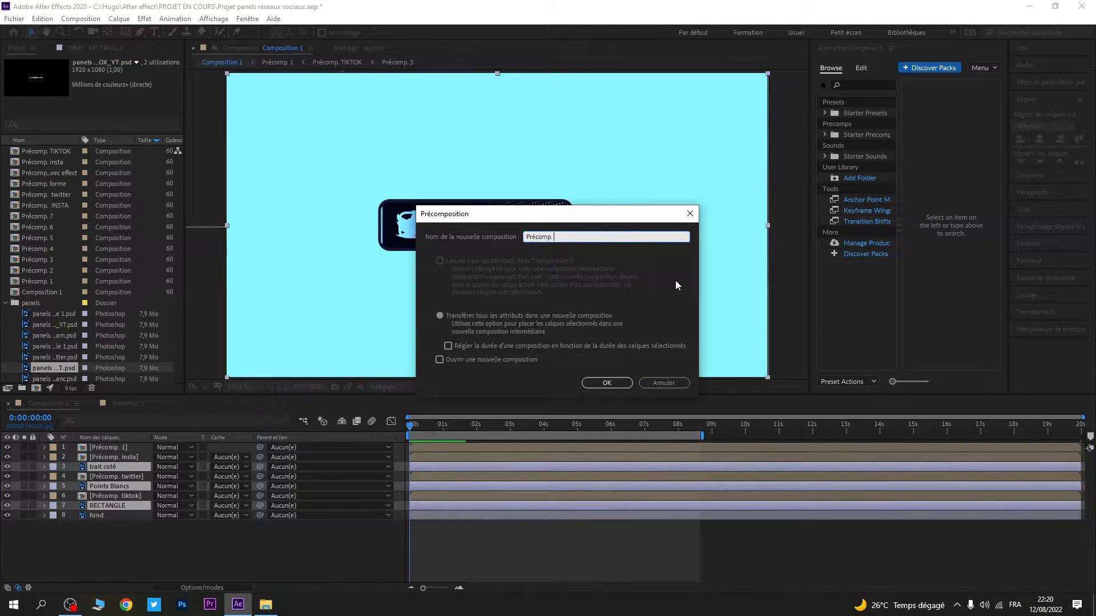
type("forme")
left_click(607, 382)
left_click(139, 519)
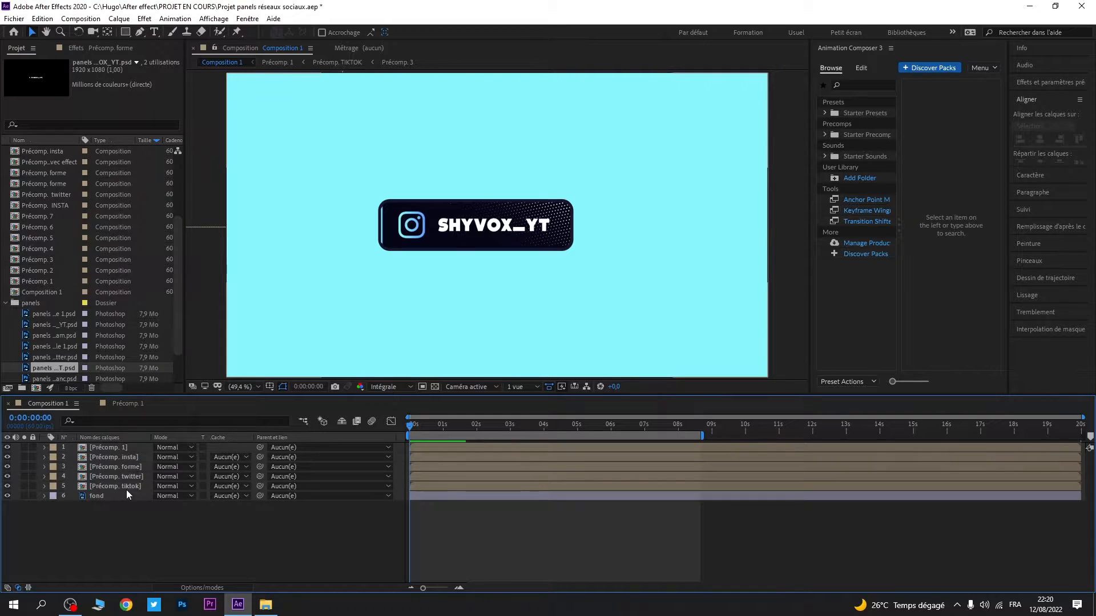
- Hide the Précomp. 1 layer and precompose the insta, forme, twitter and tiktok precompositions together as "Précomp. général"
left_click(128, 487)
left_click(126, 477, "shift")
left_click(127, 468, "shift")
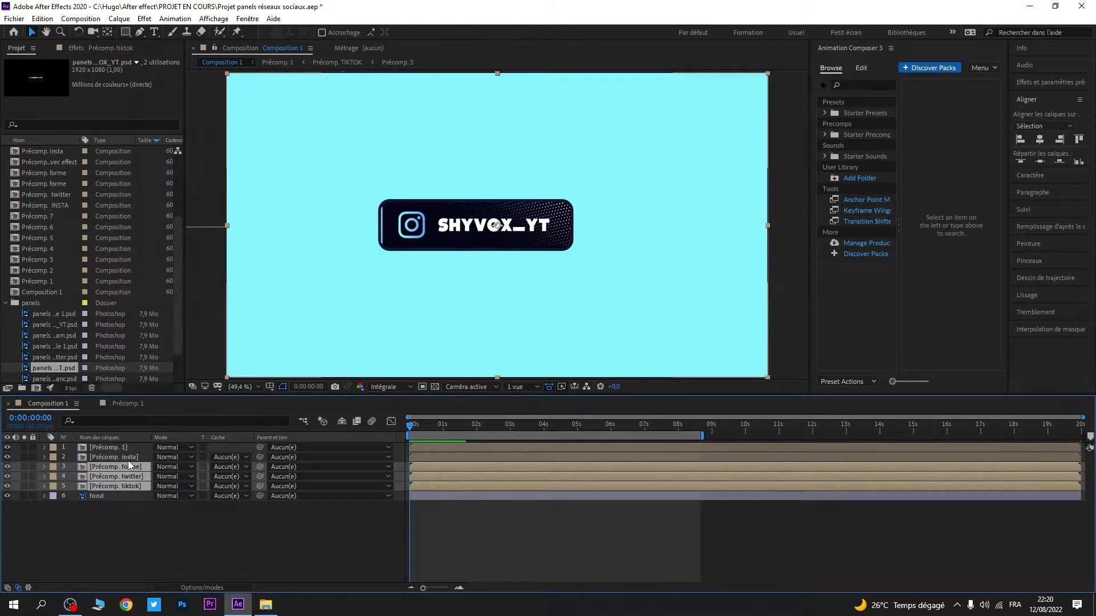
left_click(128, 457, "shift")
left_click(7, 447)
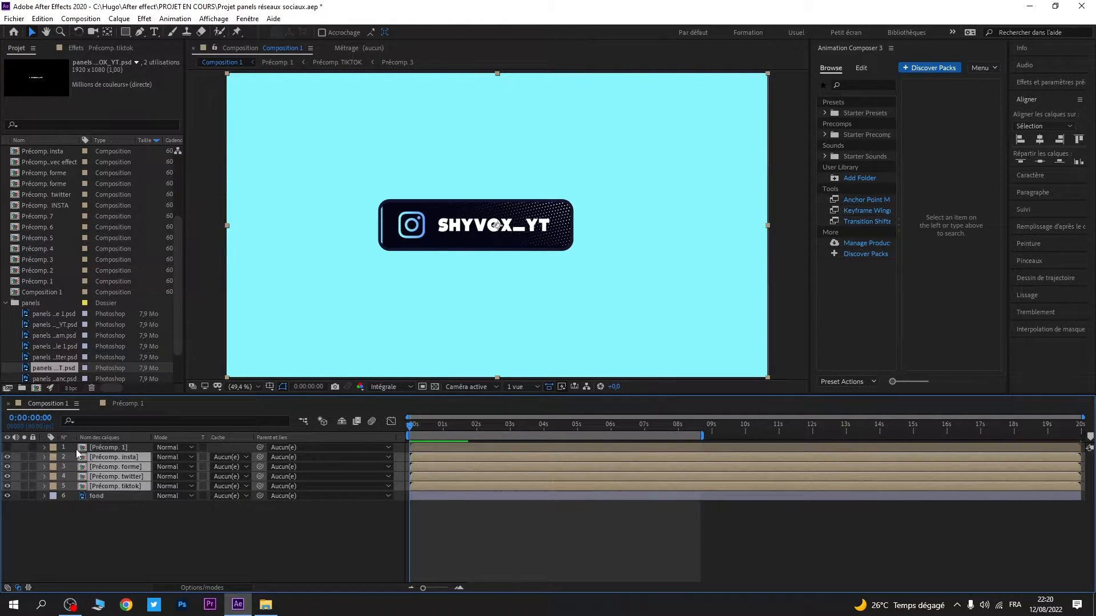
right_click(110, 472)
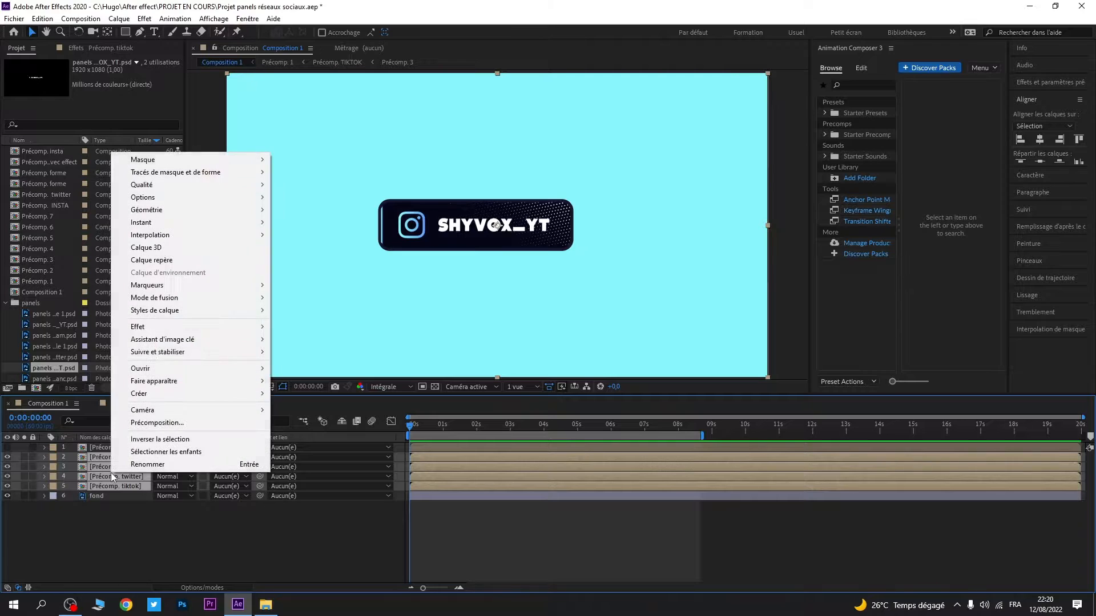
left_click(173, 422)
left_click_drag(570, 233, 554, 234)
type("général")
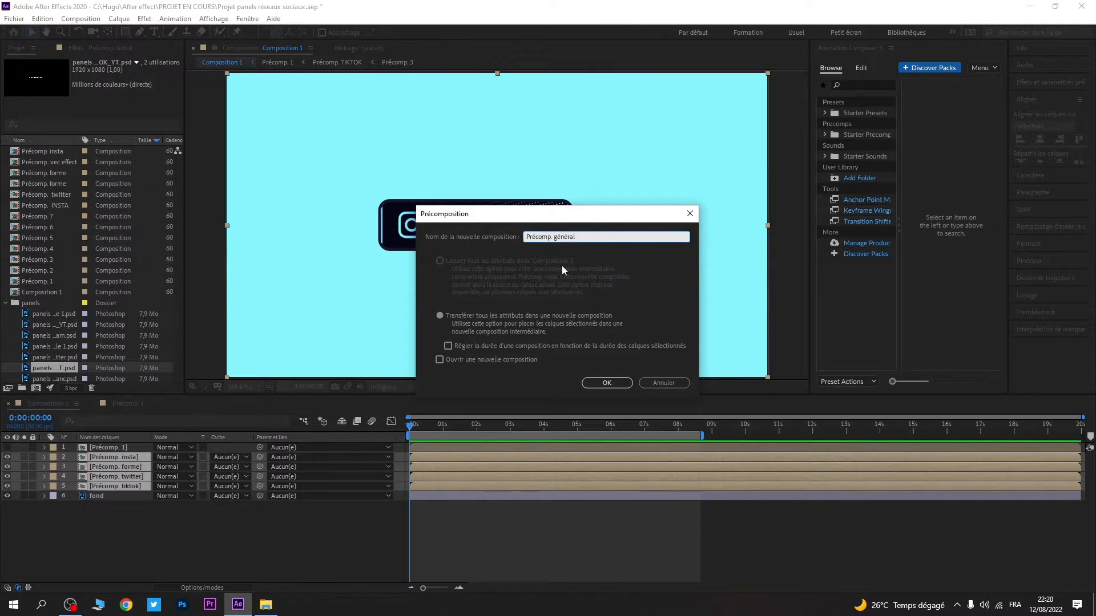
left_click(605, 383)
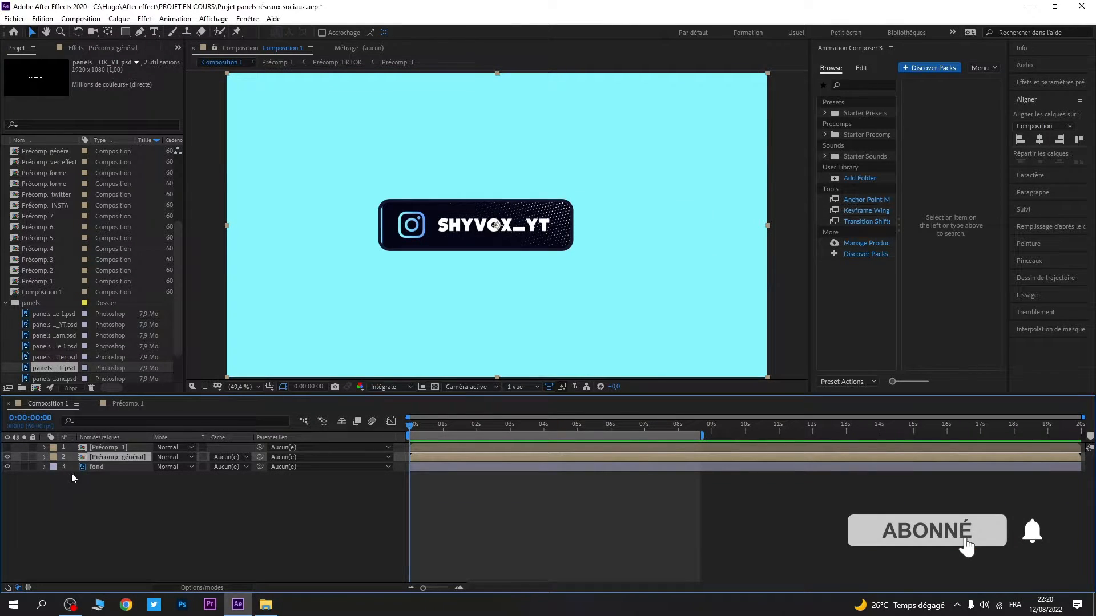
- Inside Précomp. insta of Précomp. général, precompose the SHYVOX_YT and logo insta layers together under the default name
double_click(114, 456)
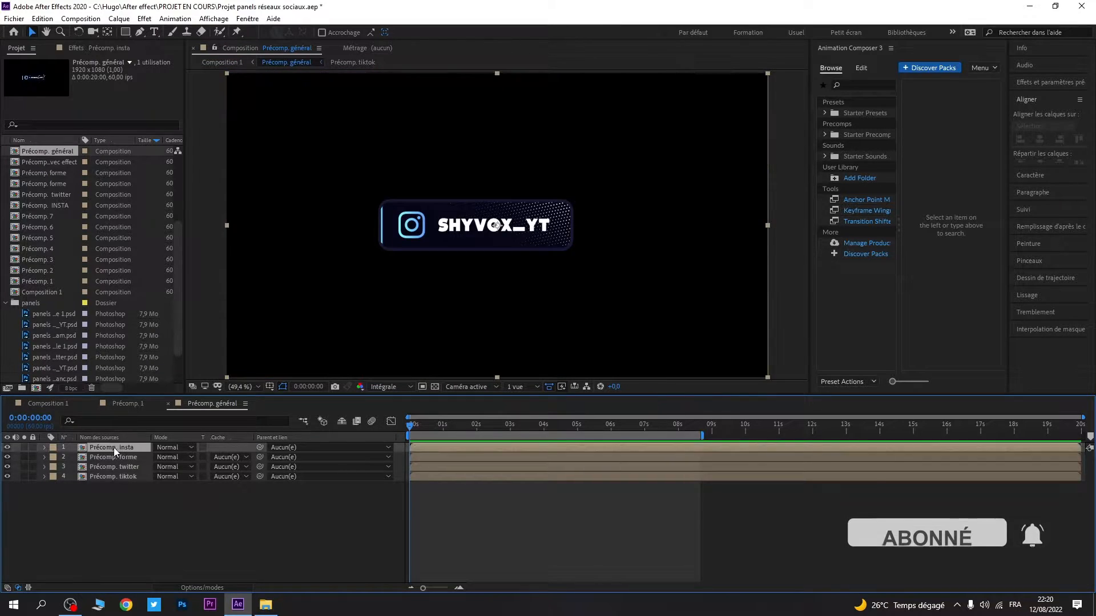
double_click(114, 447)
left_click_drag(143, 489, 109, 448)
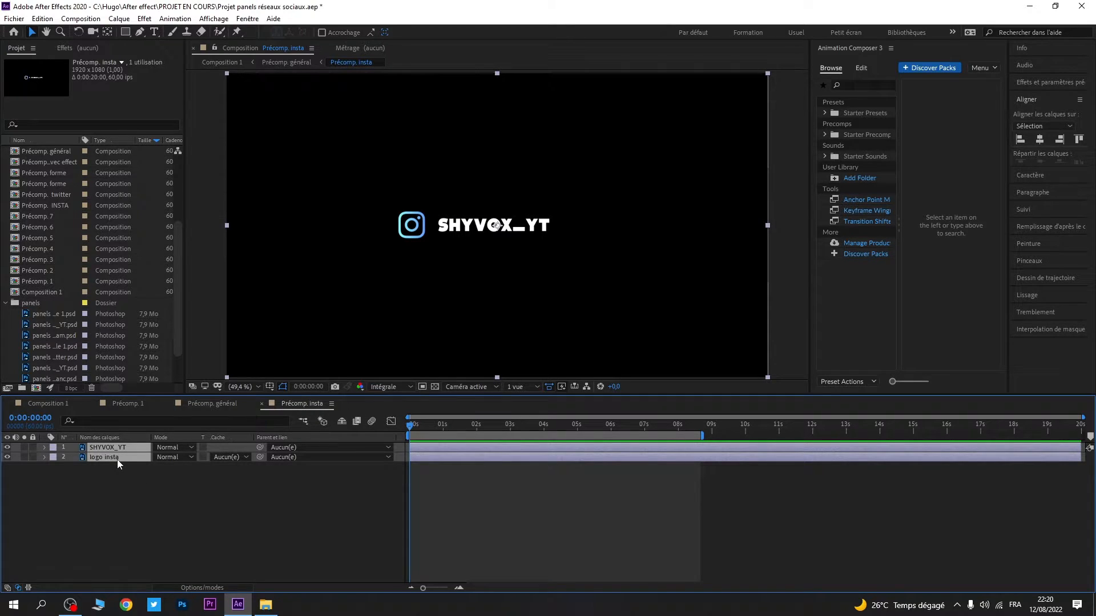
right_click(121, 458)
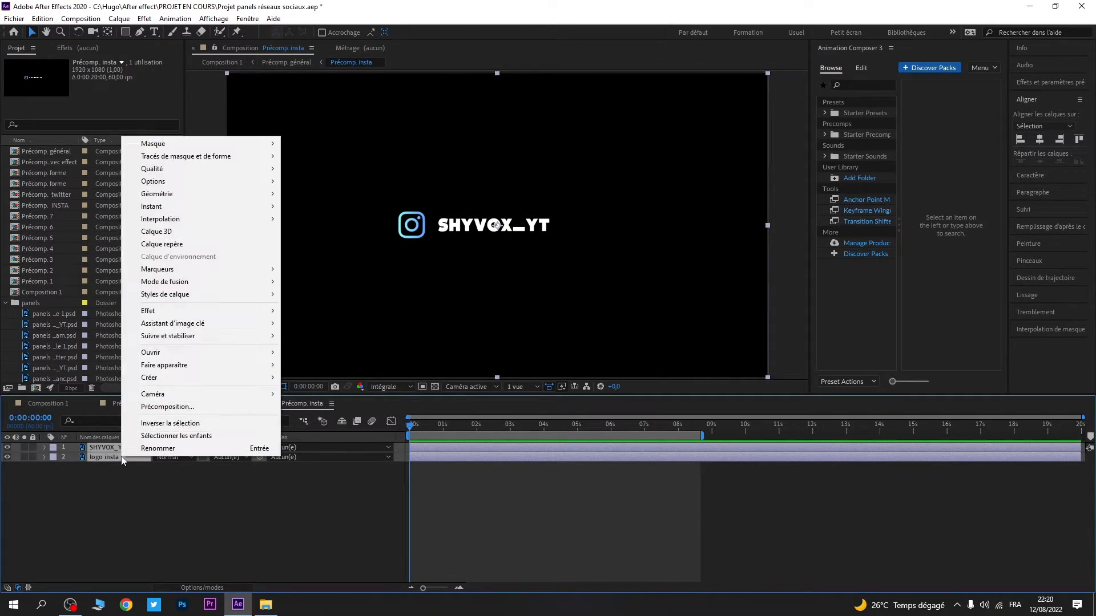
left_click(167, 406)
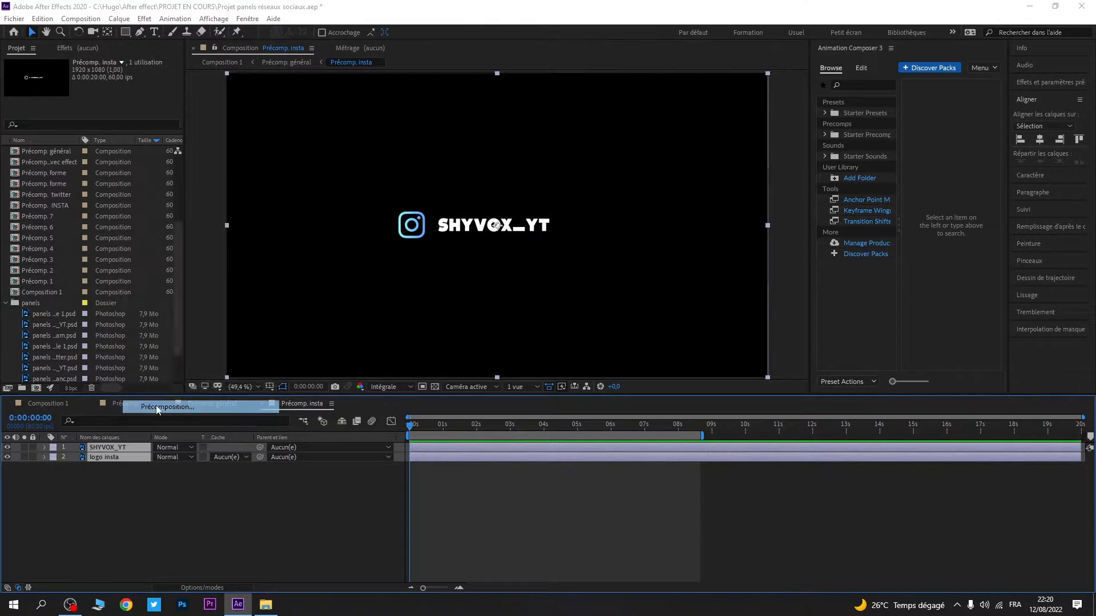
left_click(620, 383)
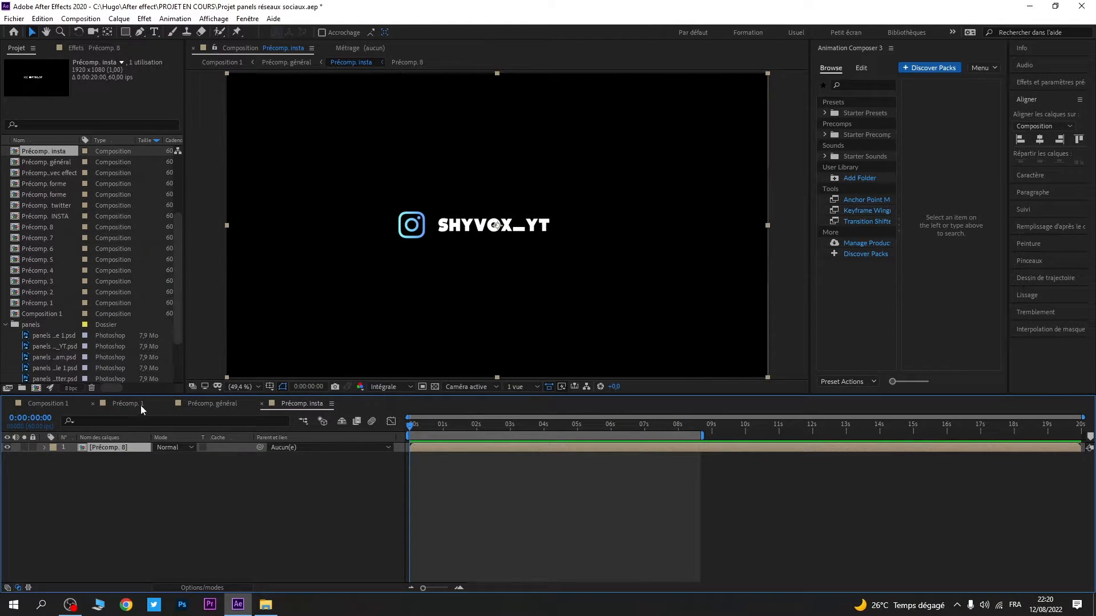
left_click(214, 405)
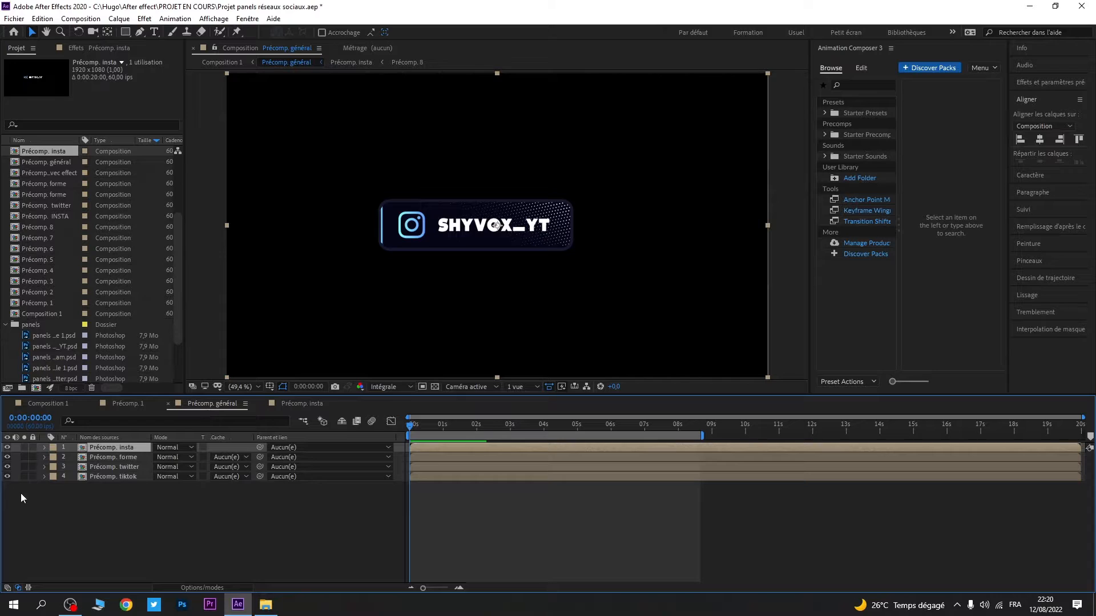
- Move the Précomp. forme layer to the bottom of the layer stack in Précomp. général
left_click(117, 460)
double_click(117, 460)
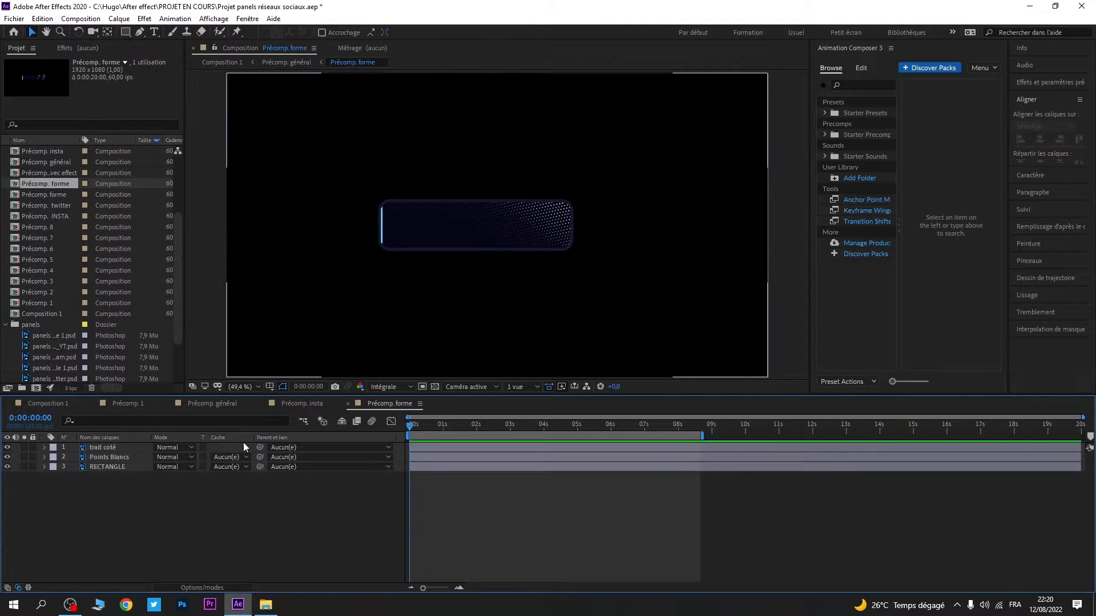
left_click(348, 404)
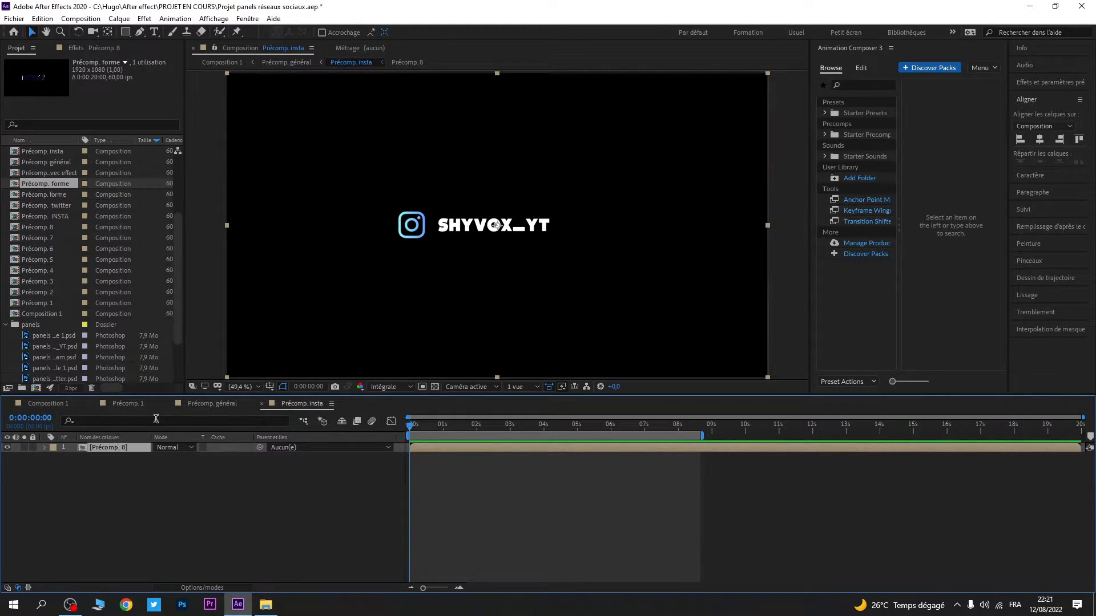
left_click(237, 405)
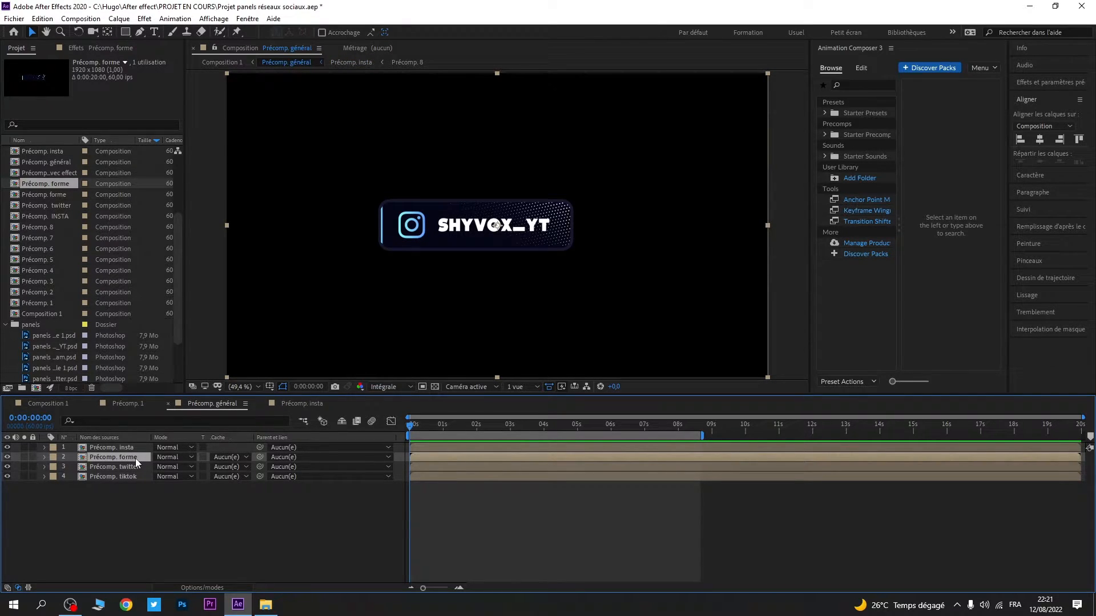
left_click_drag(135, 458, 135, 483)
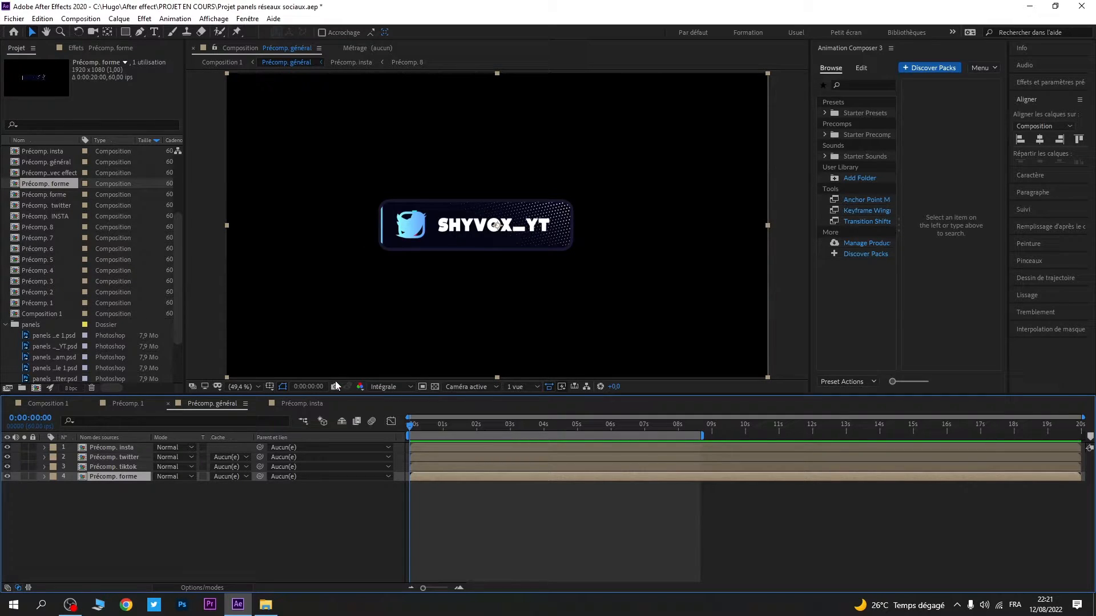
- Precompose the Logo Twitter and SHYVOX_YT layers inside Précomp. twitter under the default name, and return to Précomp. général
left_click(136, 460)
double_click(136, 461)
left_click_drag(116, 468, 114, 443)
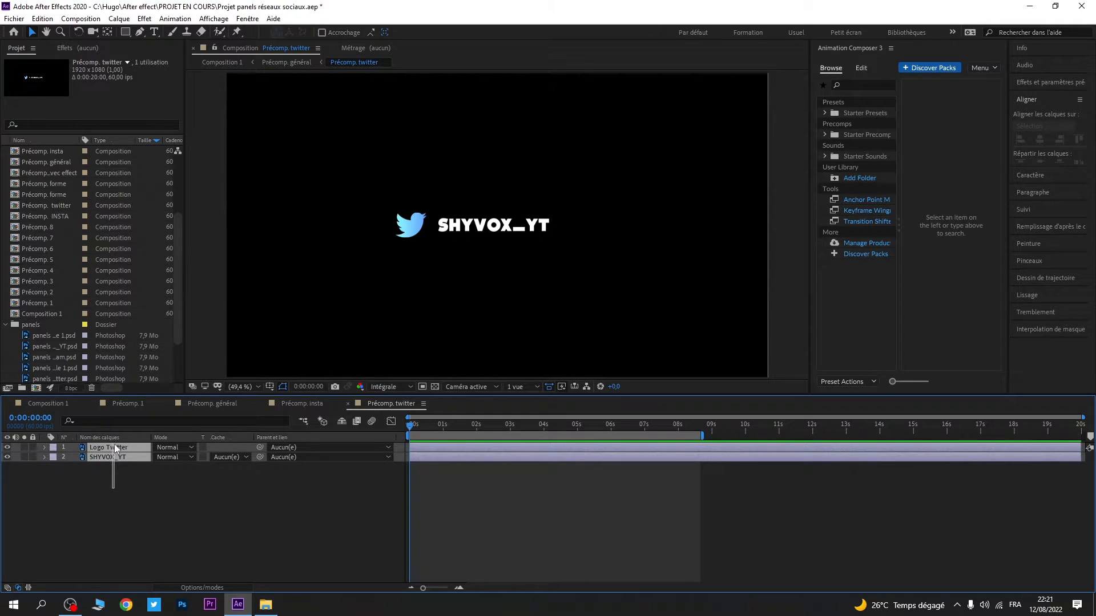
right_click(114, 450)
left_click(208, 398)
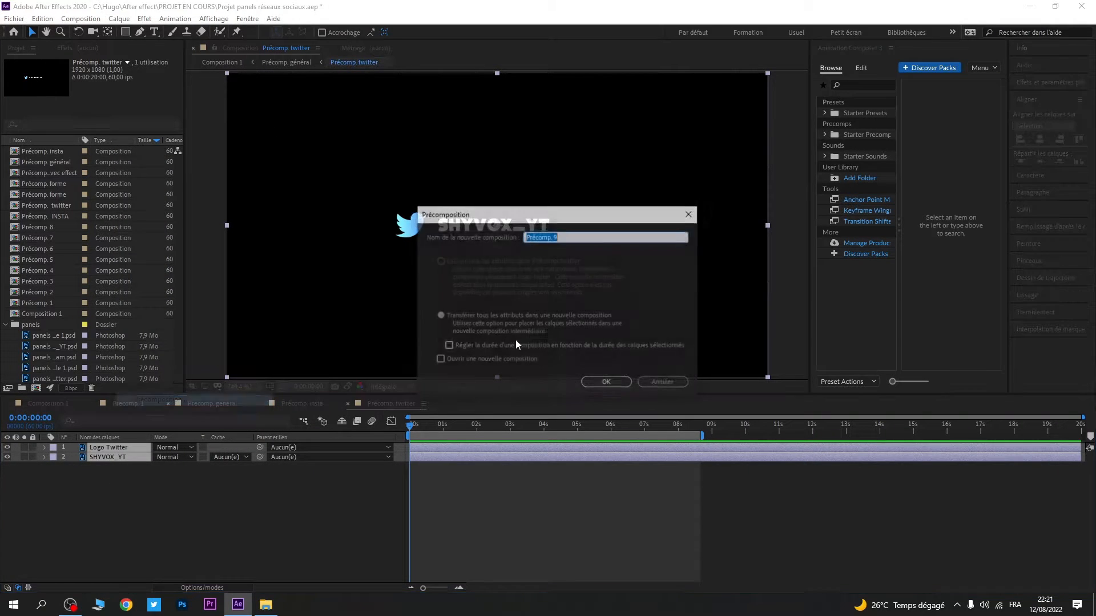
left_click(607, 383)
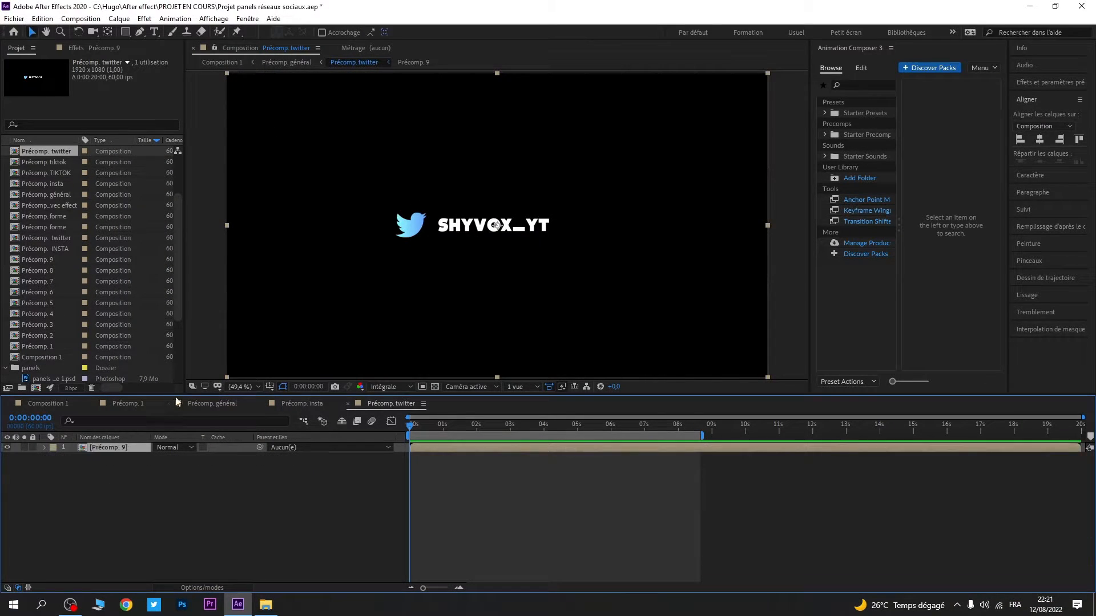
left_click(348, 403)
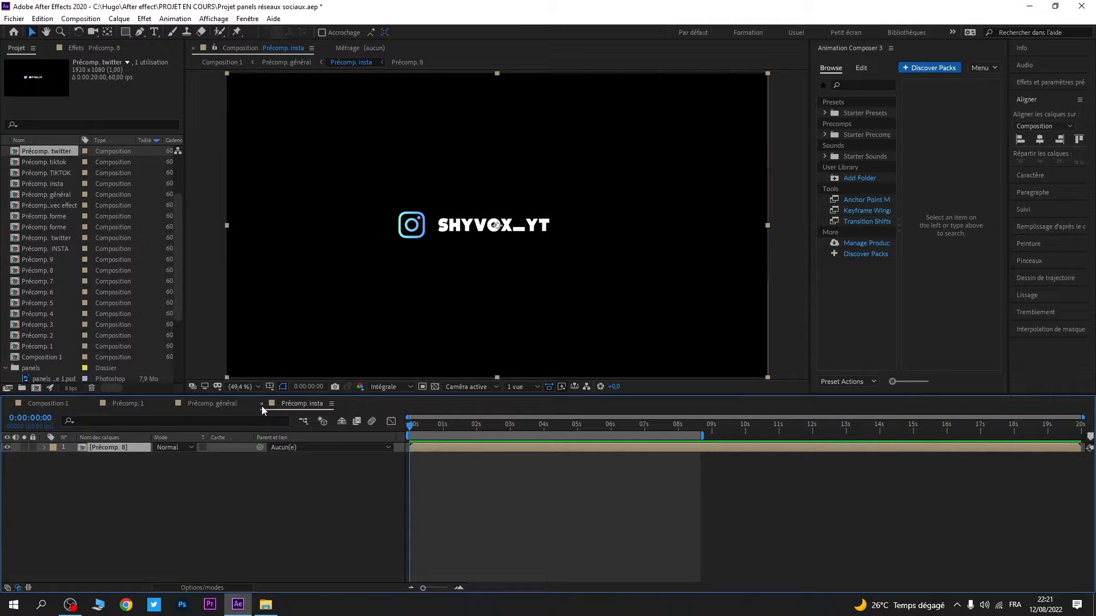
left_click(261, 404)
- Inside Précomp. tiktok, precompose the Logo TIKTOK and SHYVOX_YT layers together, keeping the default name
double_click(117, 467)
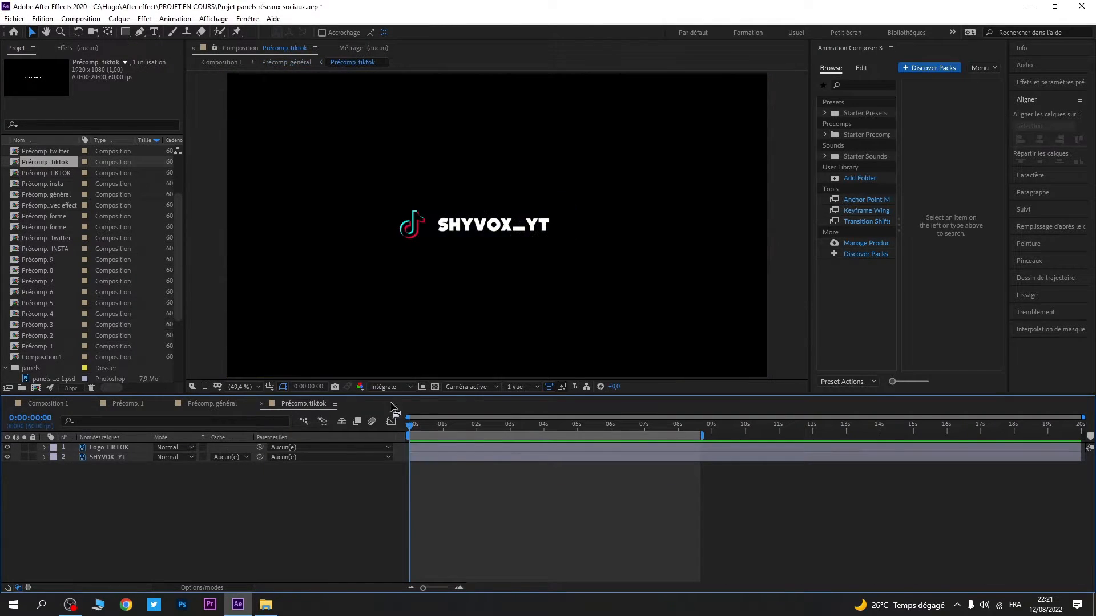
left_click_drag(205, 483, 135, 447)
right_click(137, 459)
left_click(181, 409)
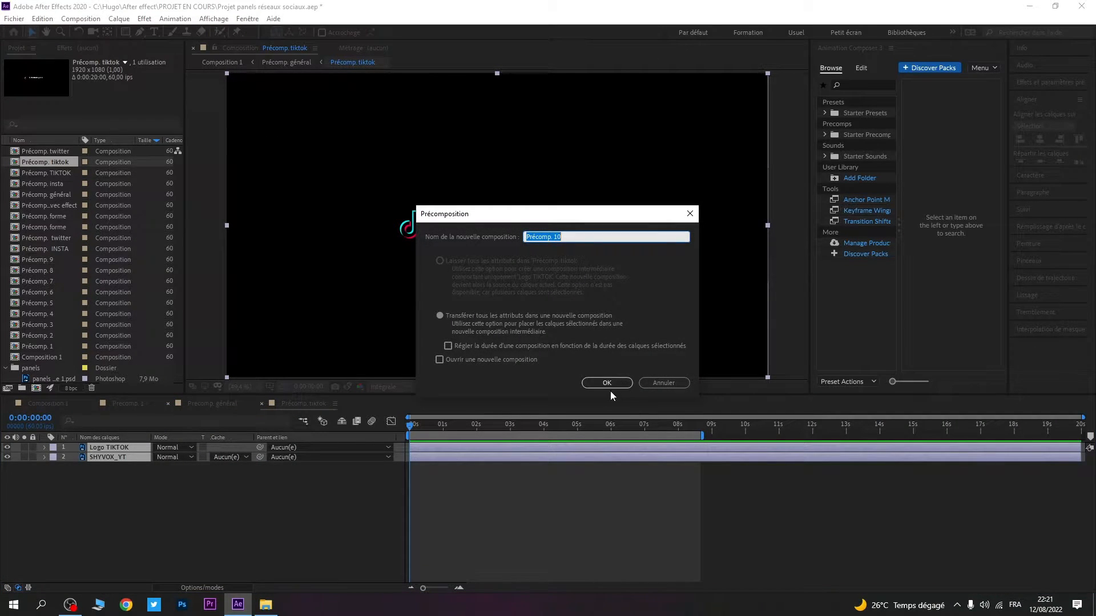
left_click(609, 383)
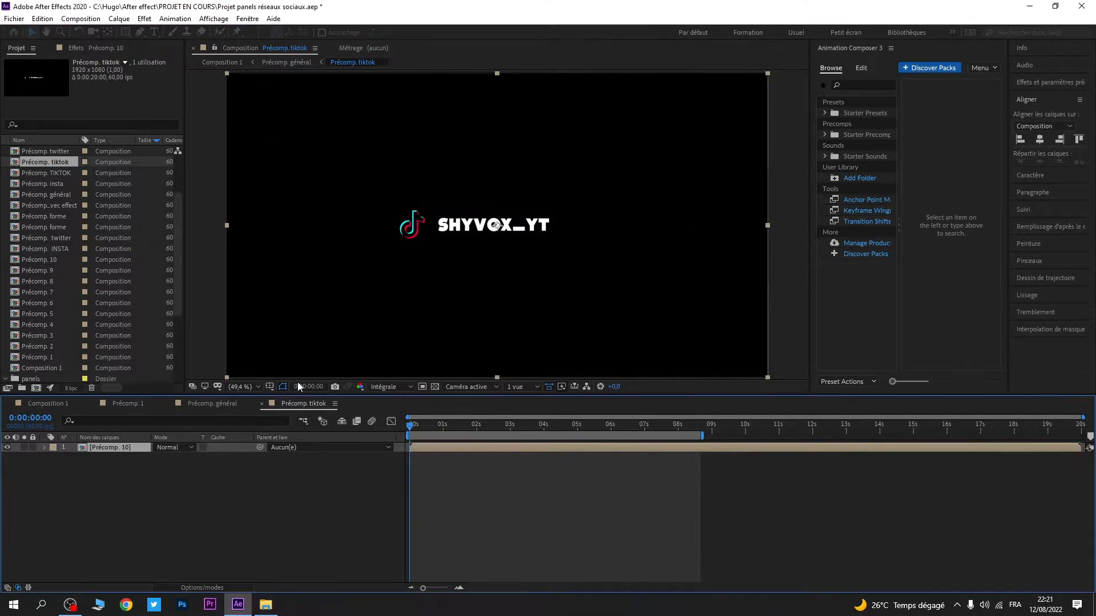
left_click(261, 404)
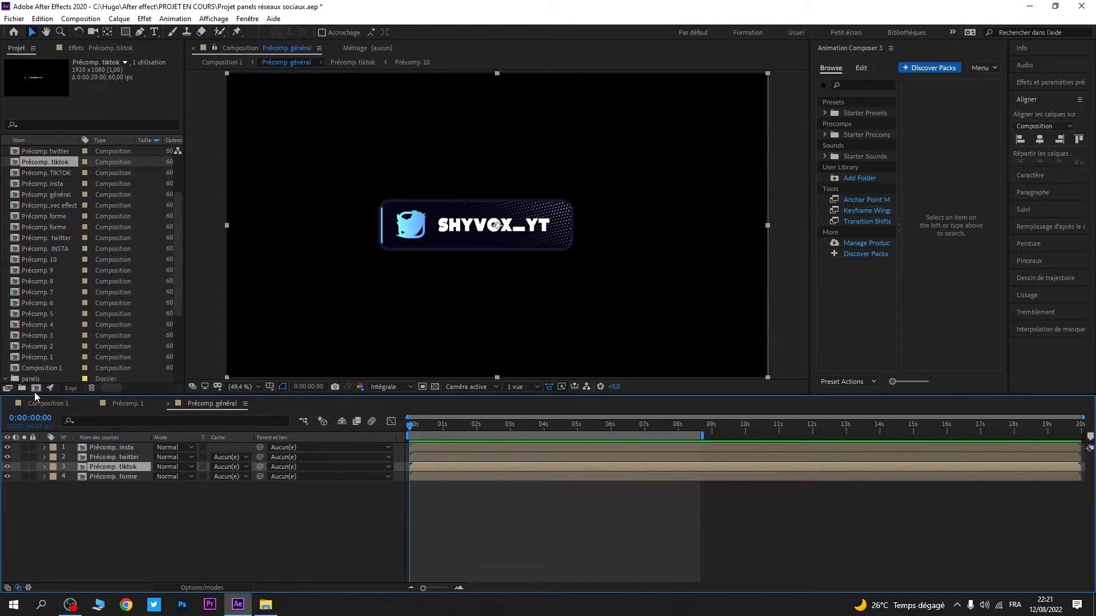
- In Précomp. général, place Précomp. tiktok above Précomp. twitter, stagger their starts to about 3.5 s and 6 s, and return to Composition 1
left_click(59, 409)
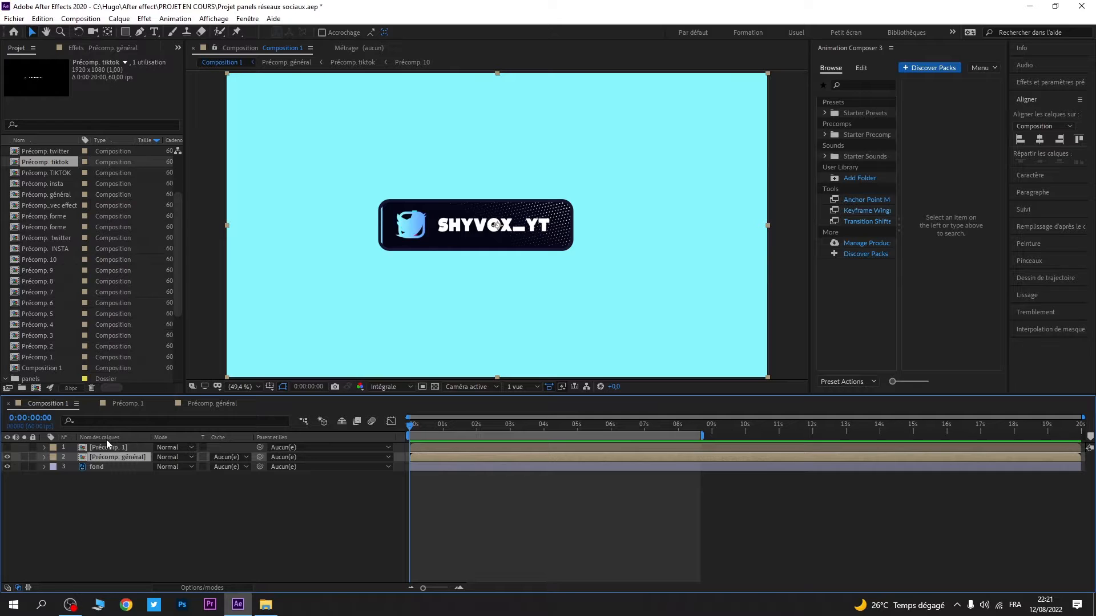
left_click(216, 406)
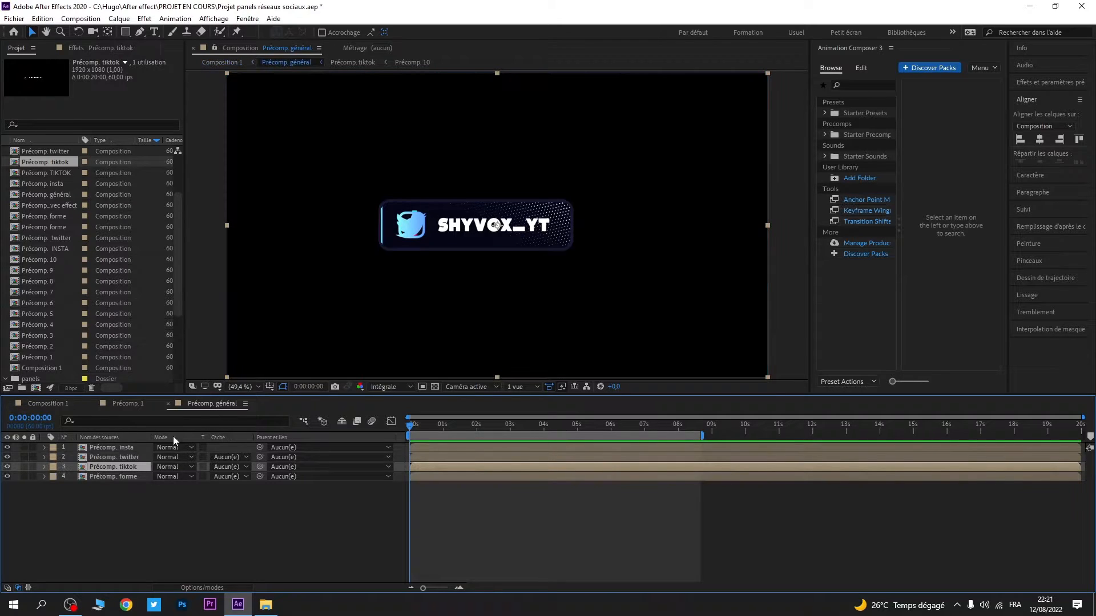
left_click(112, 448)
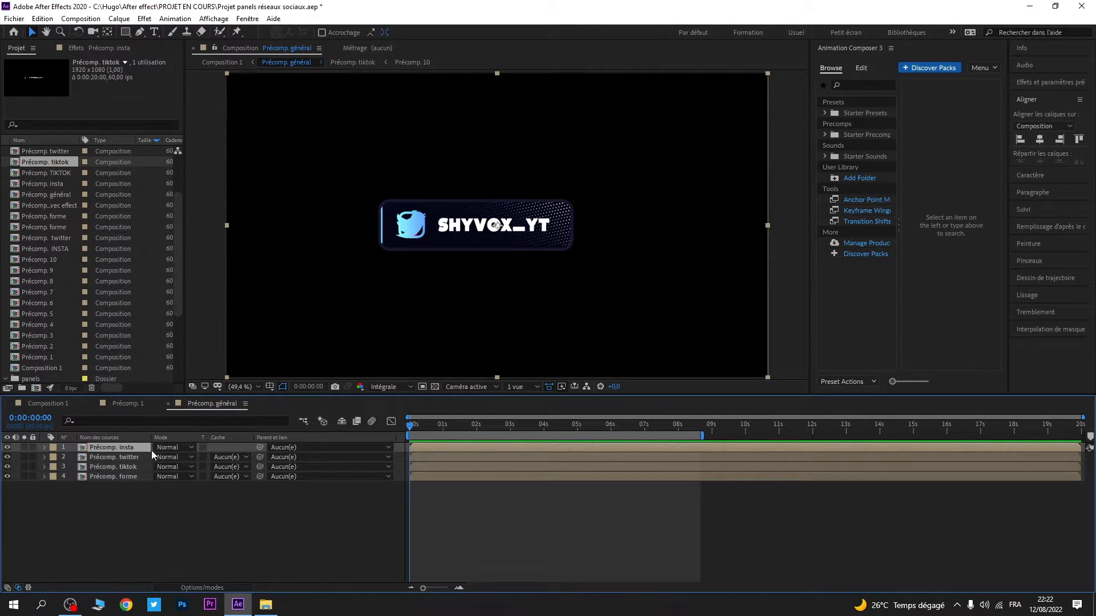
left_click_drag(143, 467, 143, 454)
left_click_drag(420, 457, 672, 464)
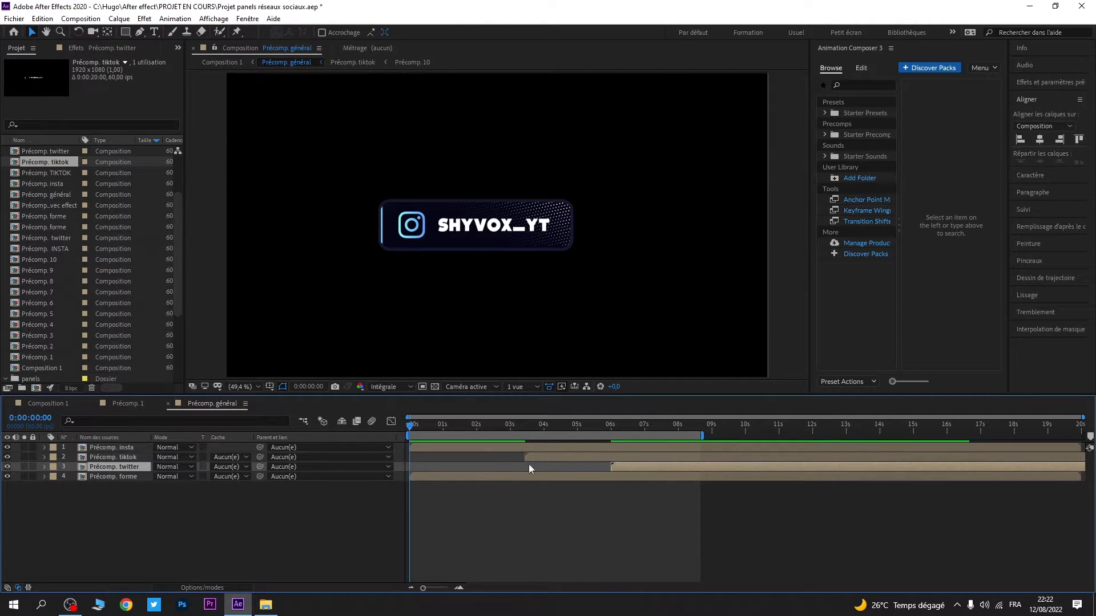
left_click_drag(624, 465, 630, 467)
left_click(167, 404)
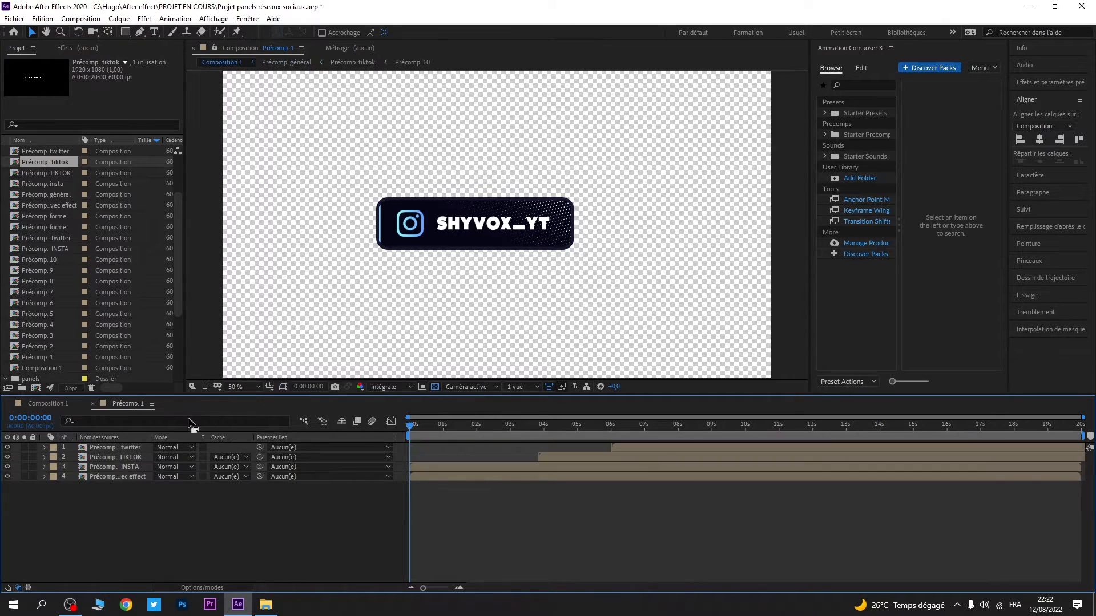
left_click(57, 404)
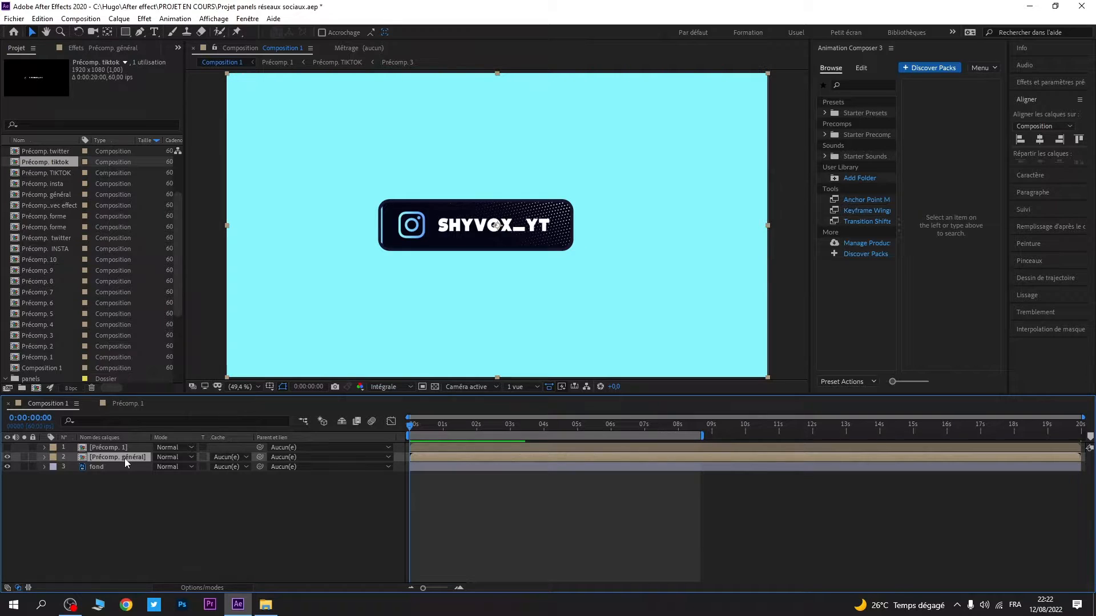
- Examine the scale and other Transform properties of the Précomp. général layer in Composition 1
key("s")
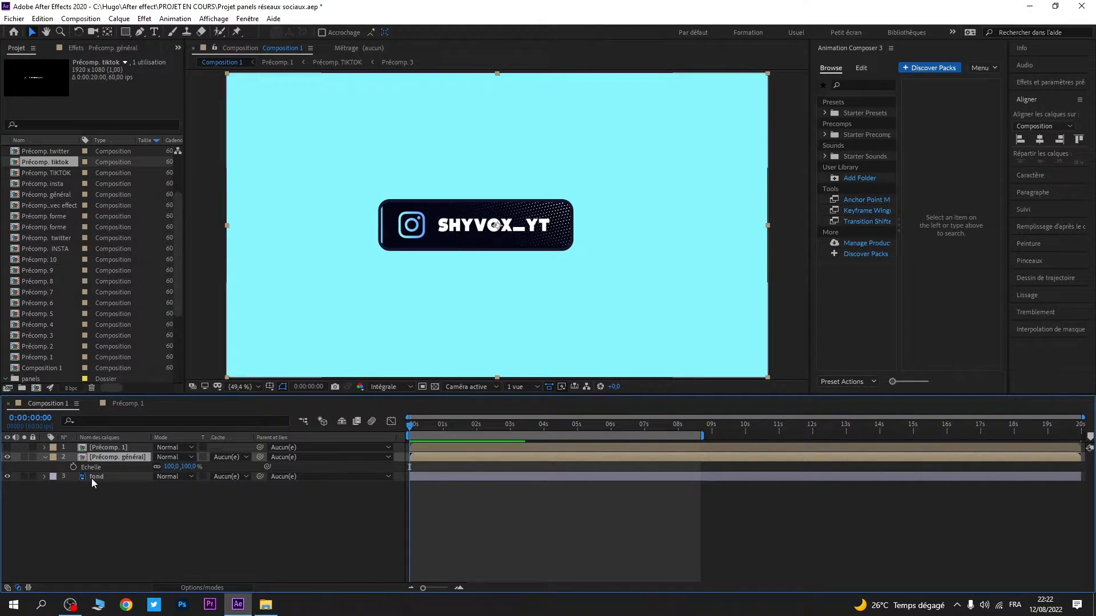
left_click(46, 457)
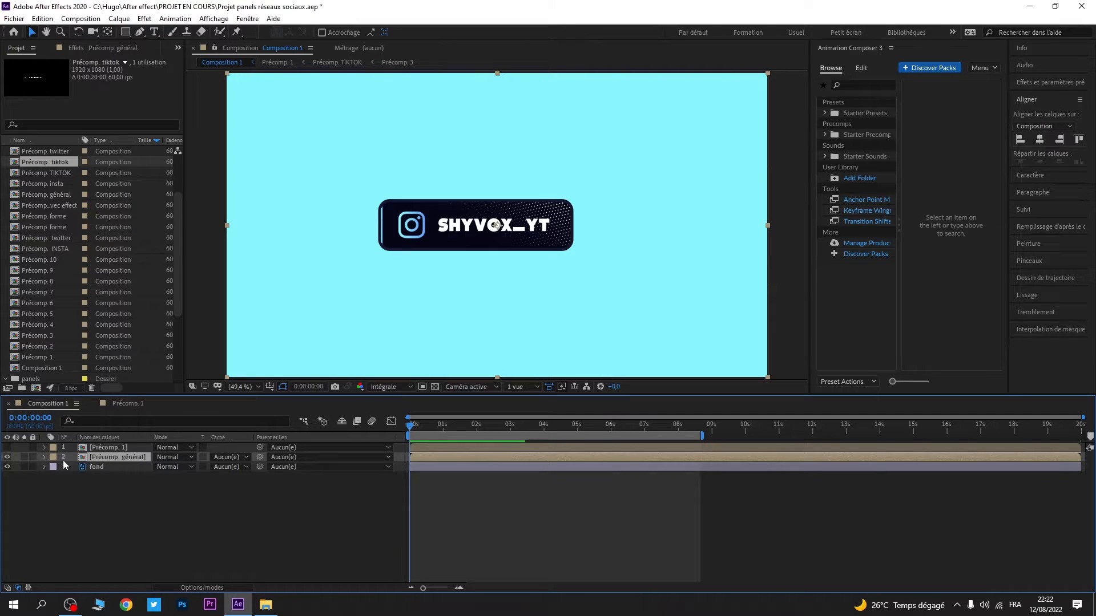
left_click(44, 457)
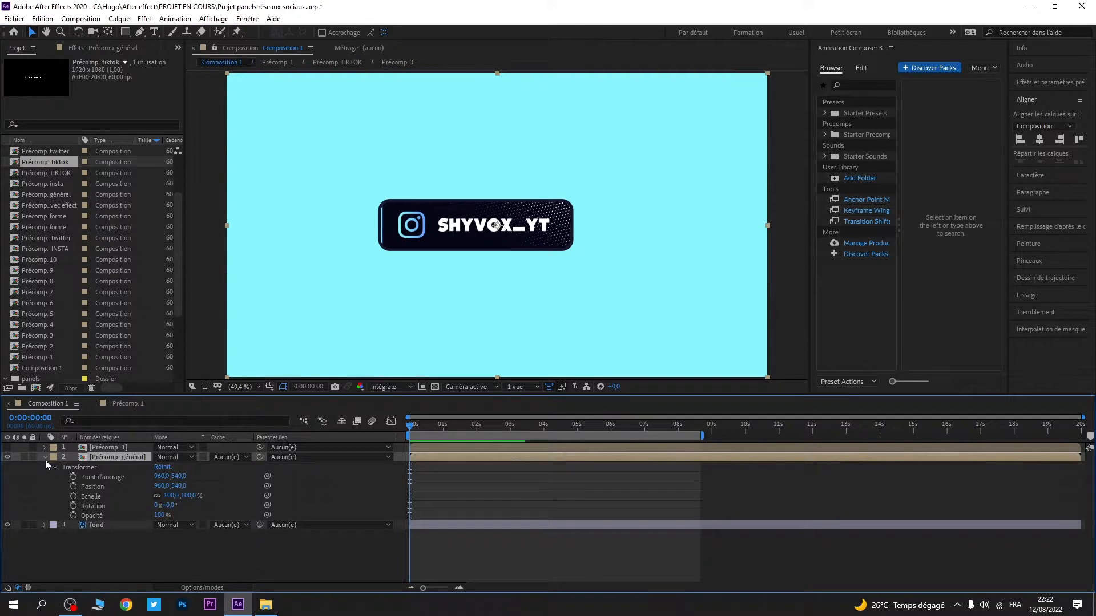
left_click(54, 467)
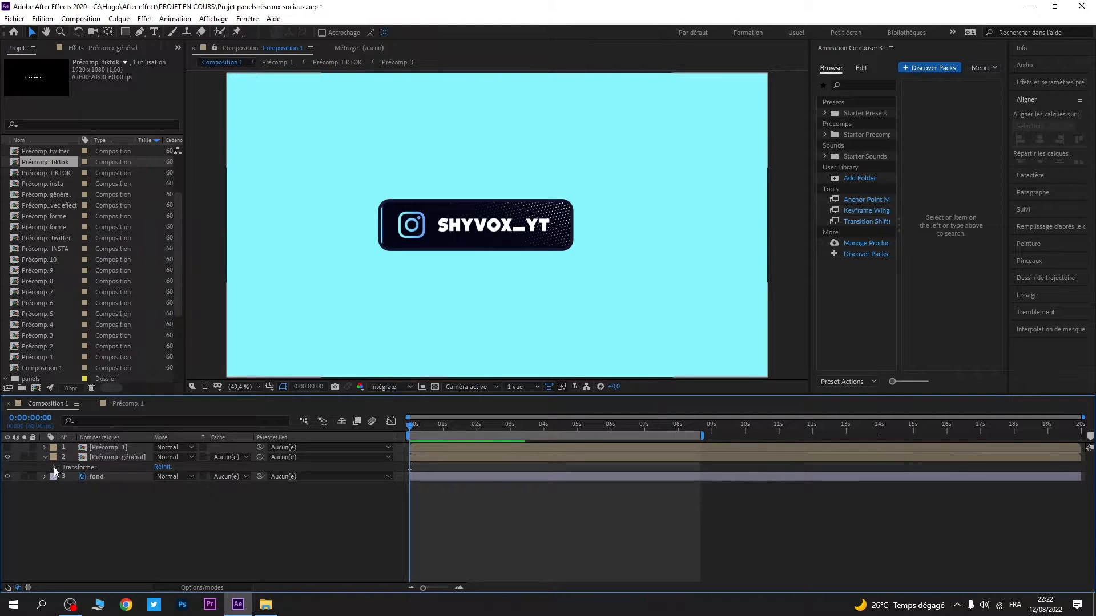
left_click(54, 467)
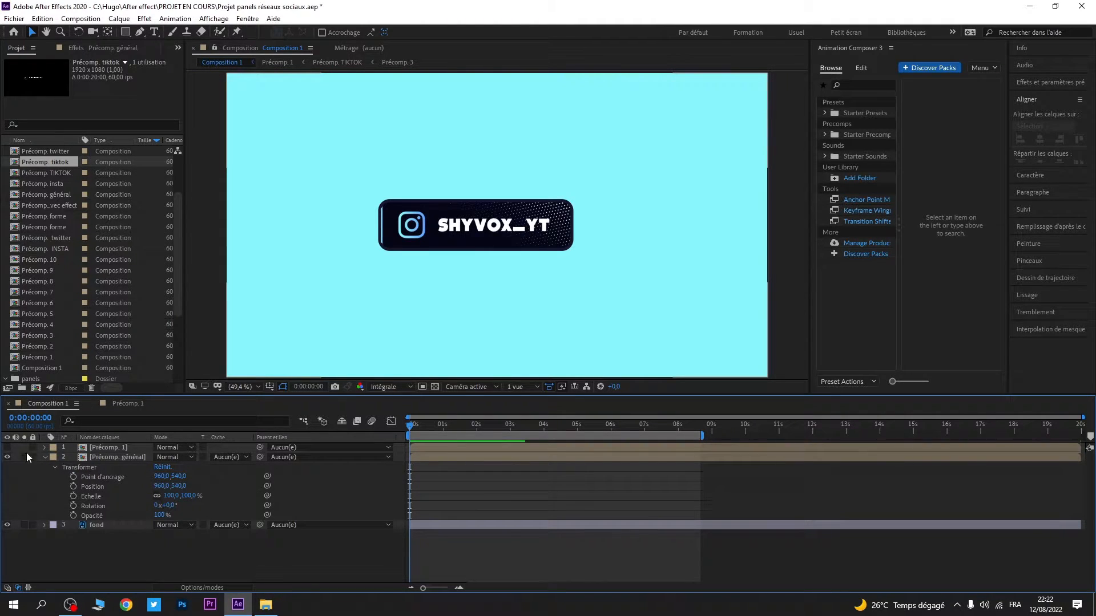
left_click(44, 457)
left_click(112, 458)
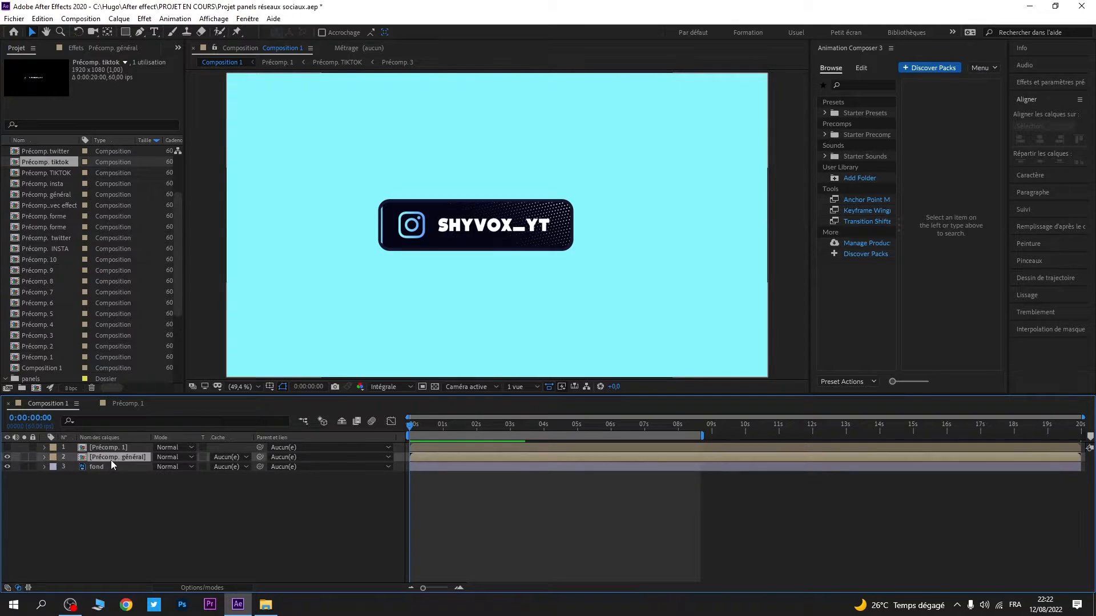
- Scale the Précomp. général layer in Composition 1 down to 67%
key("s")
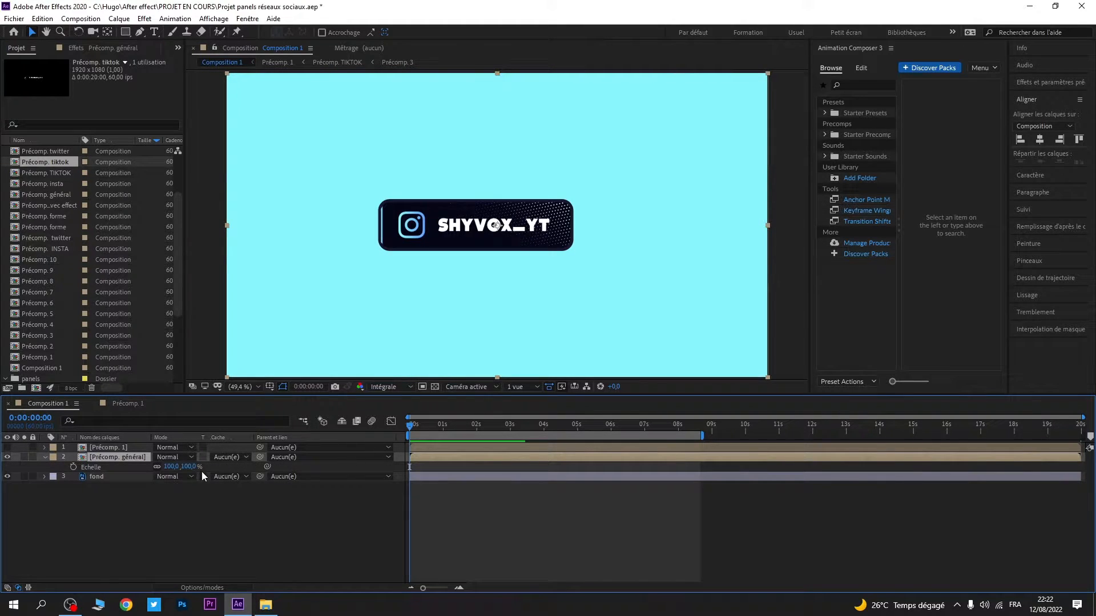
left_click_drag(172, 466, 157, 468)
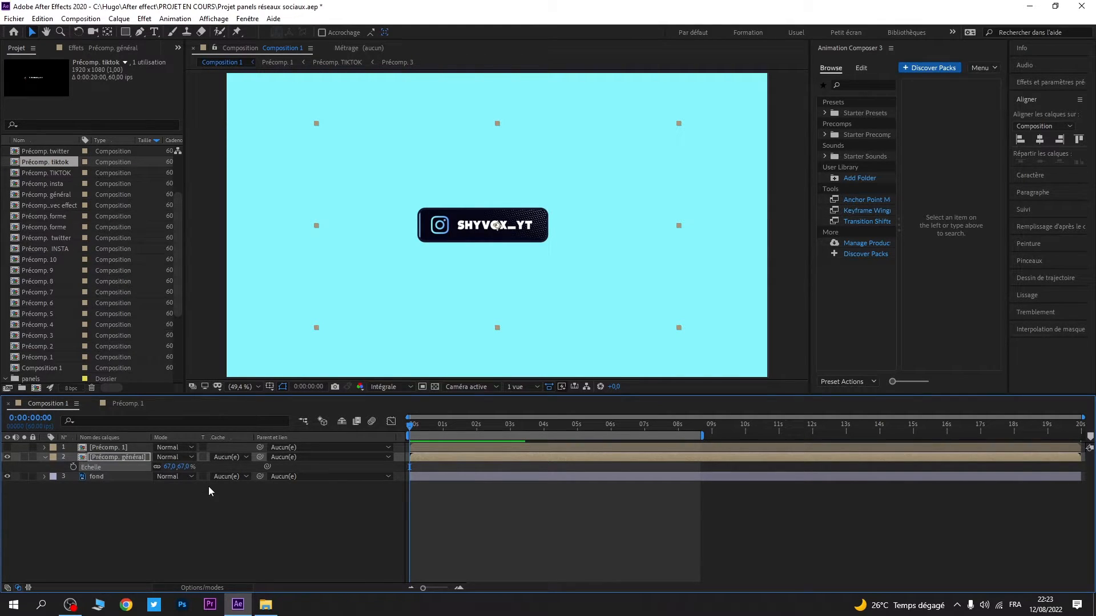
key("s")
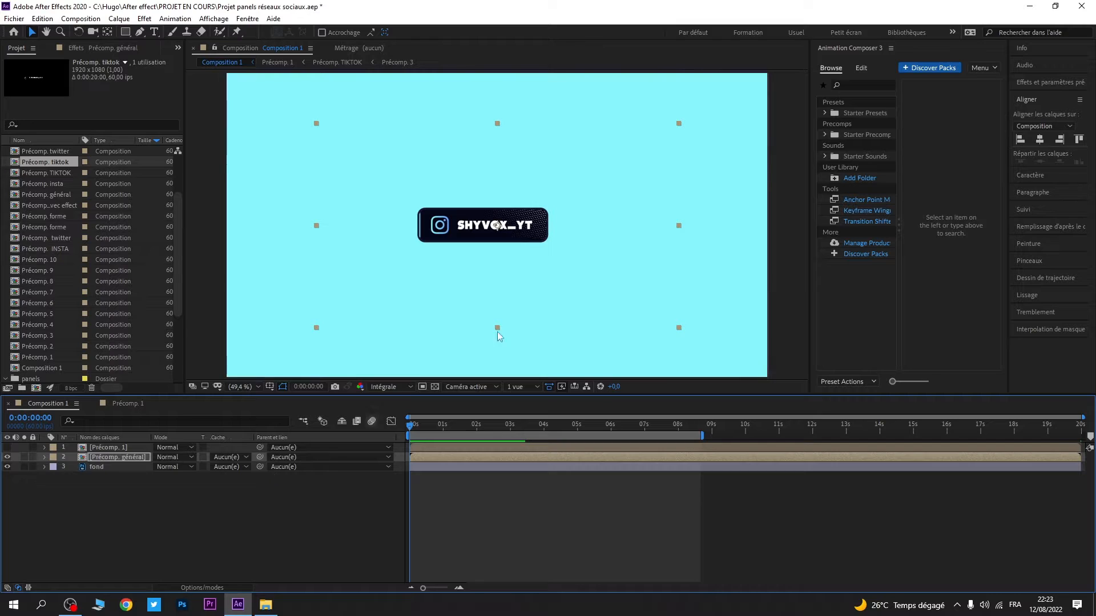
- Move the Précomp. général layer off the frame's left edge by setting its Position to -196, 151
key("p")
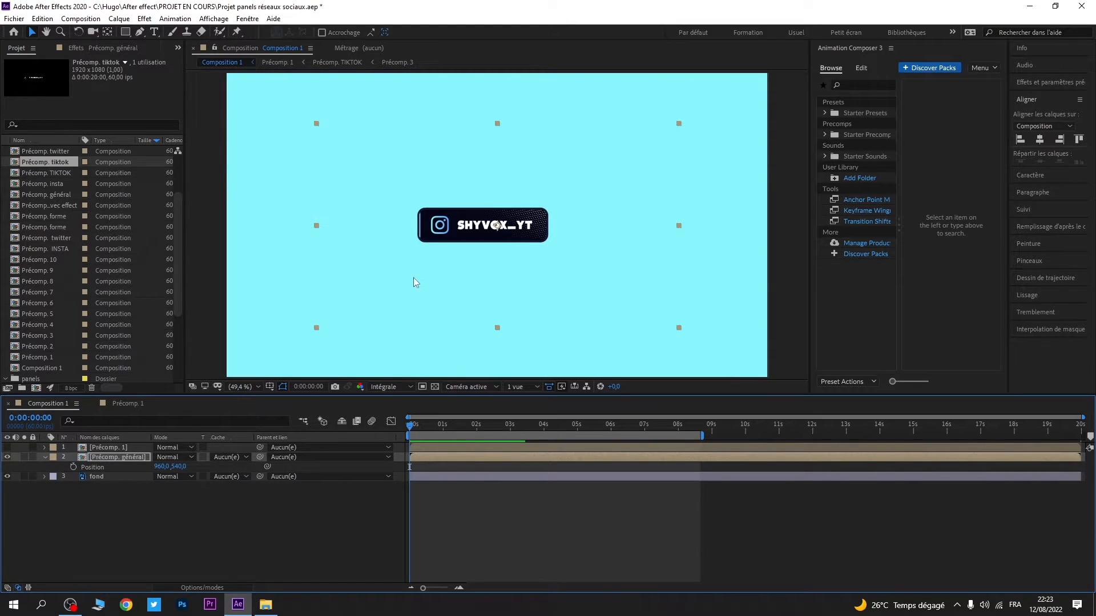
left_click_drag(178, 467, 4, 477)
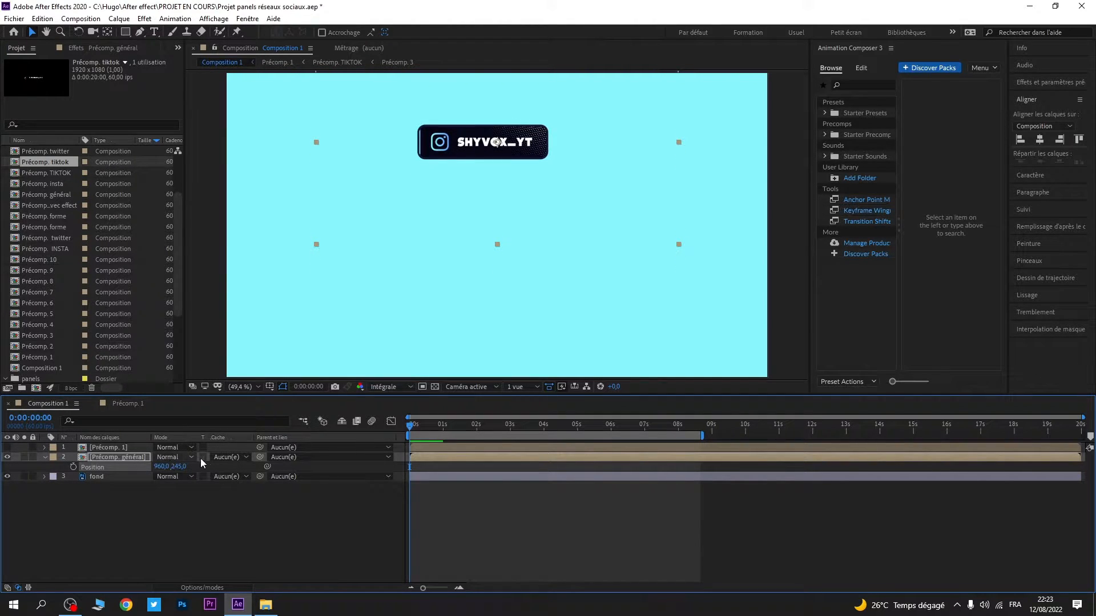
left_click_drag(177, 467, 0, 484)
left_click_drag(161, 466, 63, 476)
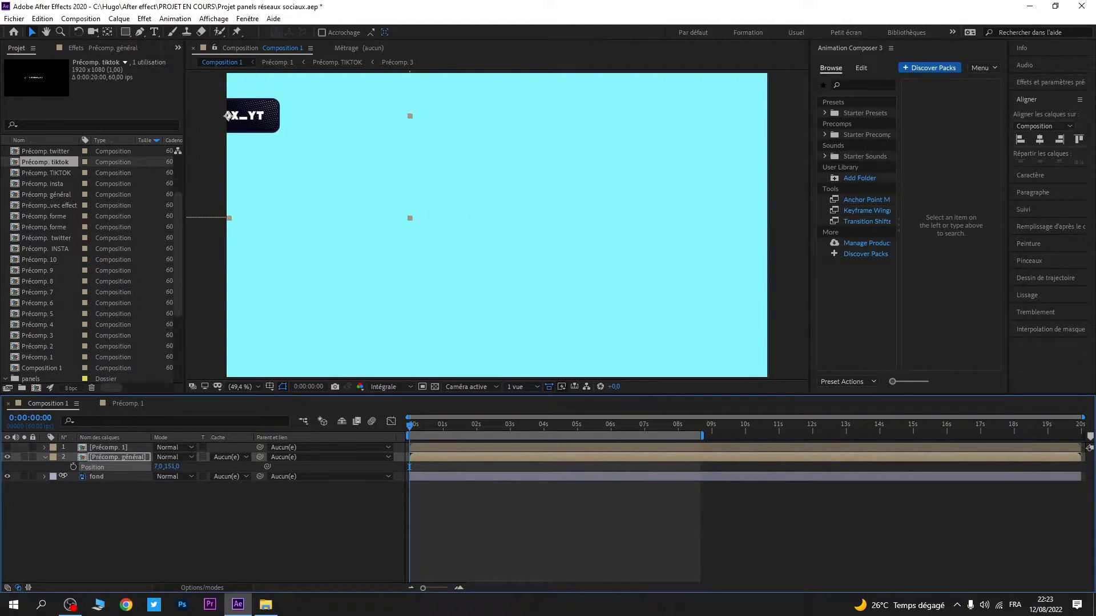
left_click_drag(160, 467, 46, 471)
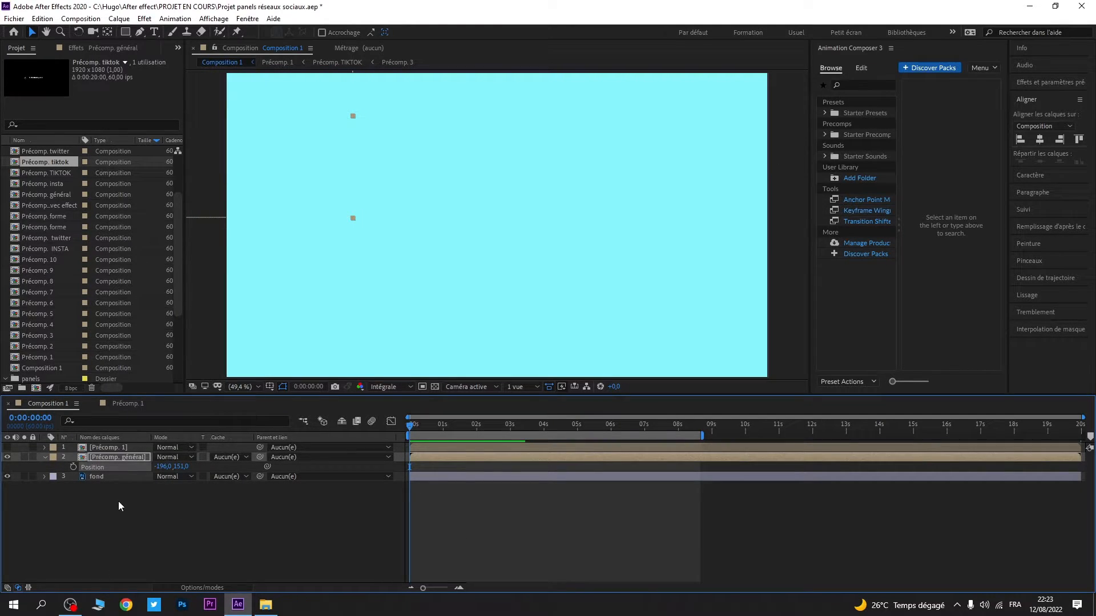
- Keyframe the off-frame Position of Précomp. général at 0 s and add a keyframe at 1 s with X set to 400
left_click(74, 467)
left_click_drag(408, 427, 444, 428)
left_click_drag(164, 465, 500, 463)
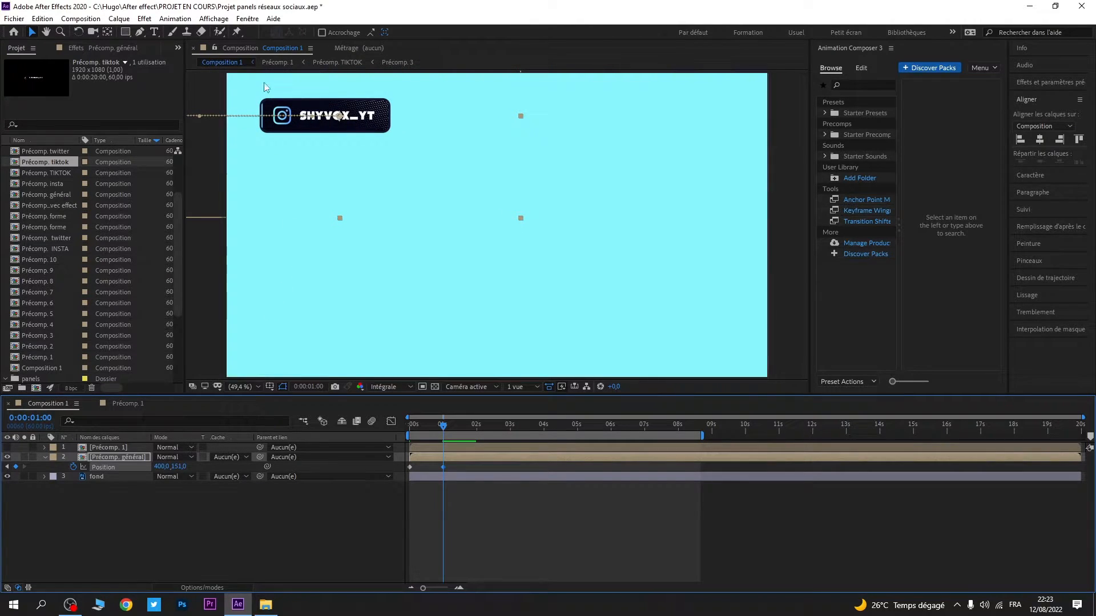
- Apply Easy Ease to both Position keyframes of Précomp. général
left_click(455, 469)
left_click(410, 468)
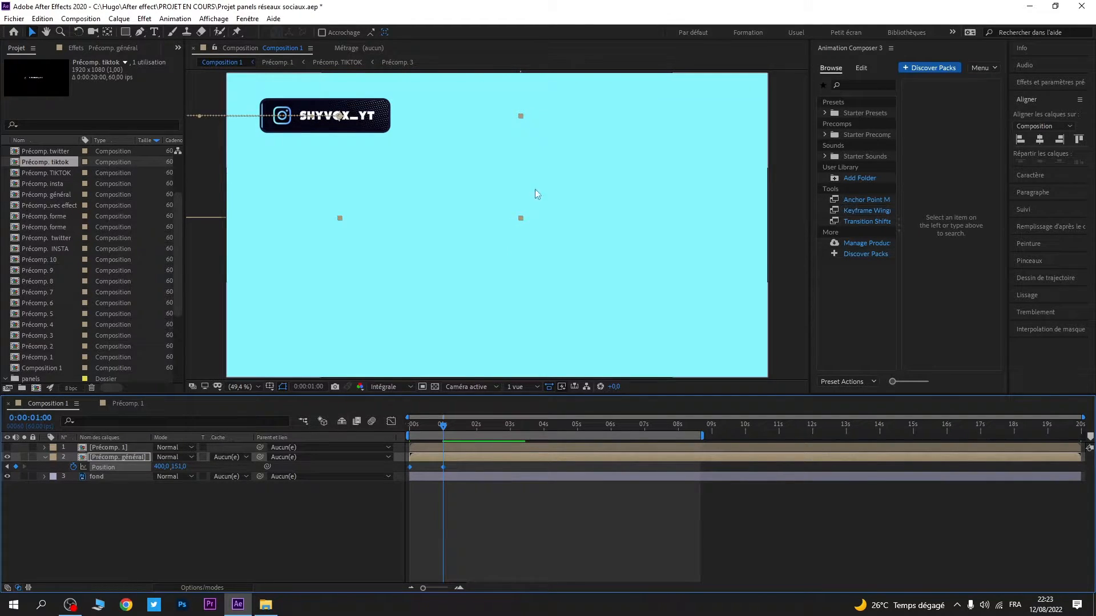
key("F9")
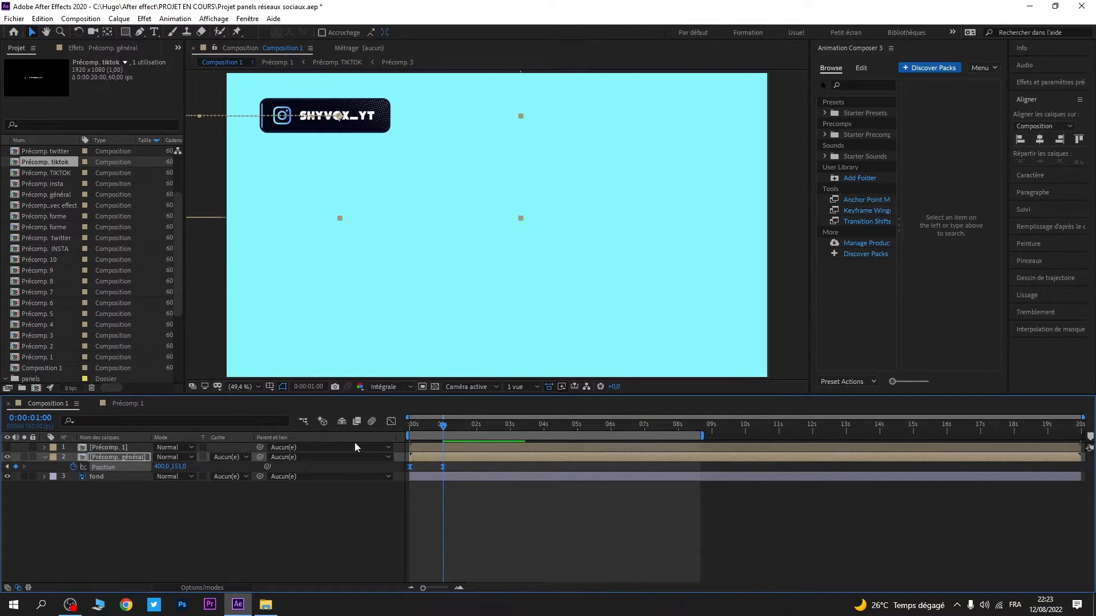
- Reshape the Position speed curve in the graph editor, stretching the 1 s keyframe's ease handle far back toward the start
left_click(387, 422)
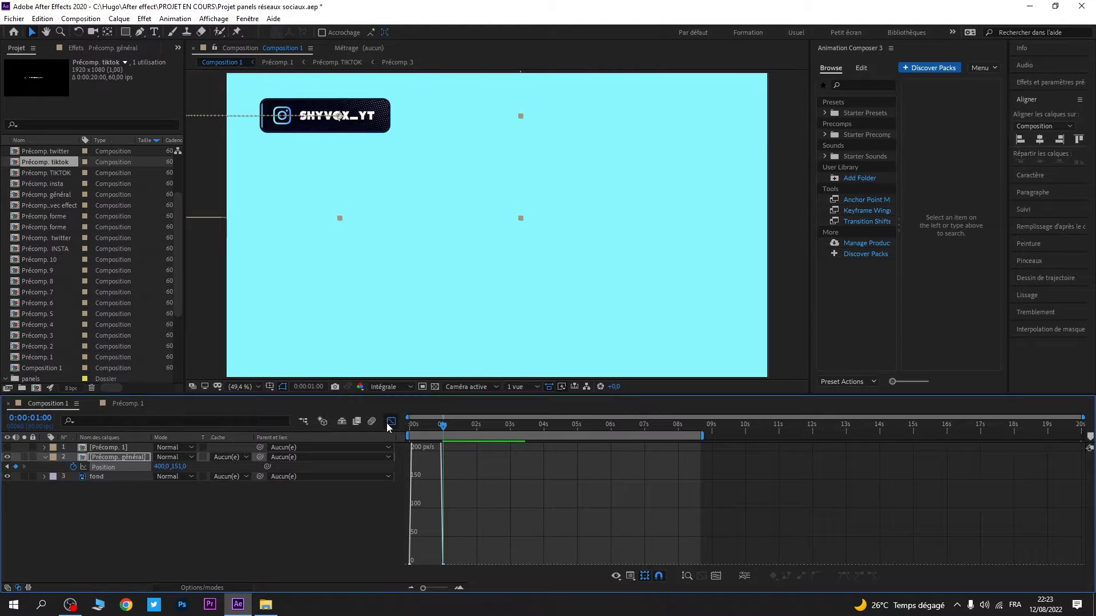
left_click(443, 496)
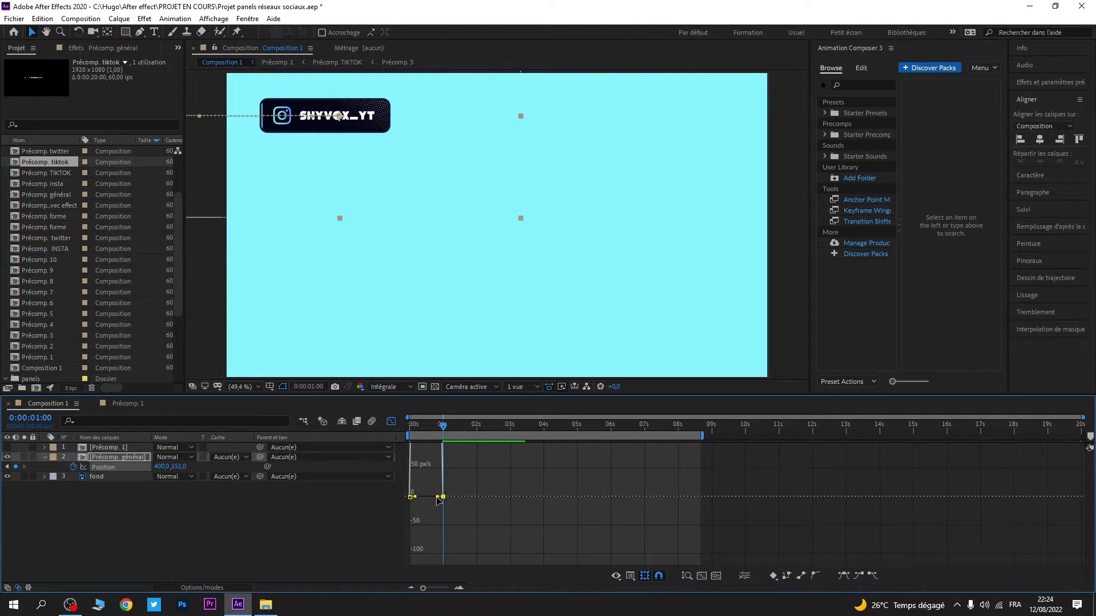
scroll(481, 509, "up", 5)
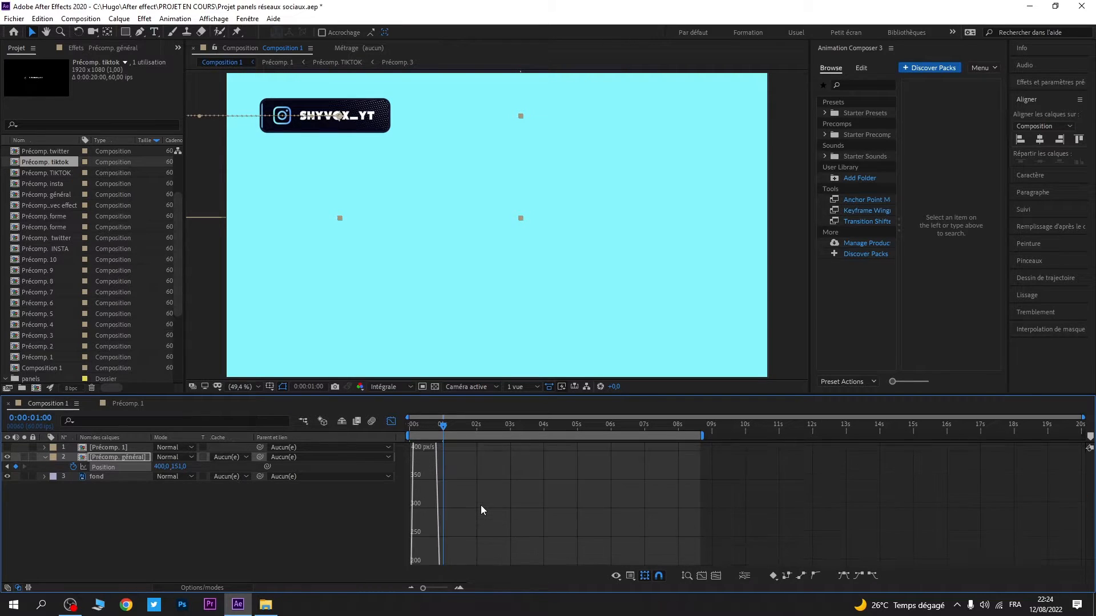
scroll(457, 512, "down", 4)
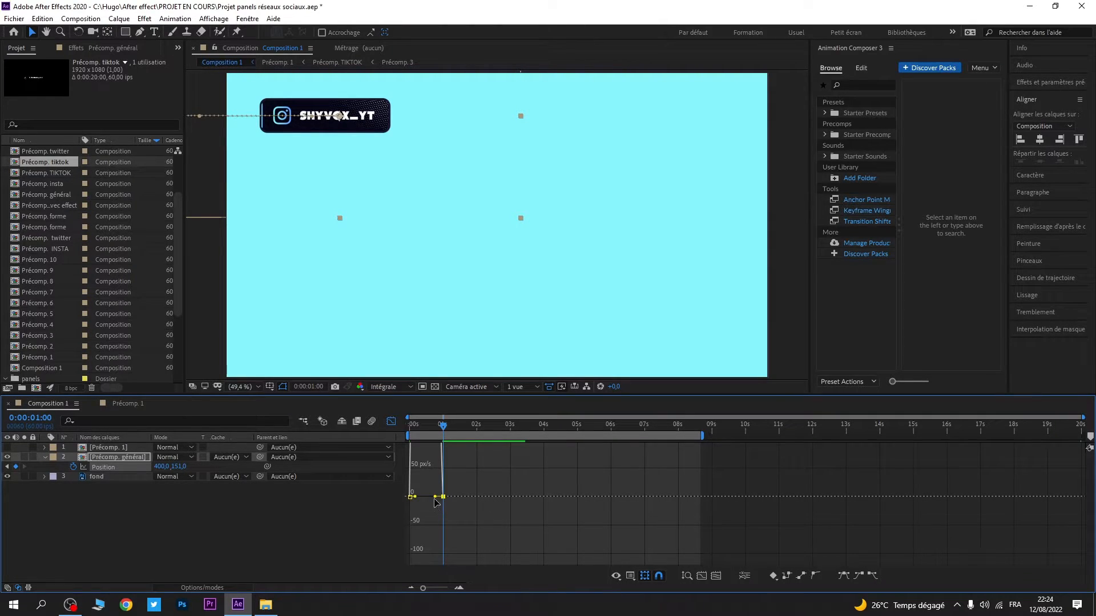
left_click_drag(434, 499, 429, 499)
left_click_drag(425, 503, 393, 502)
left_click_drag(415, 500, 427, 497)
left_click(391, 421)
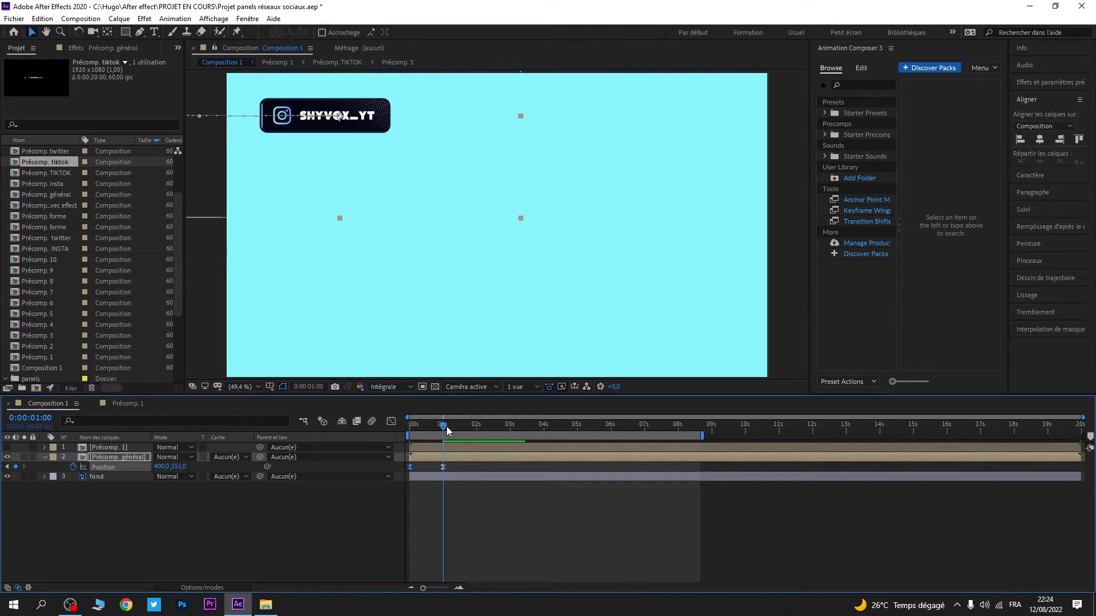
- Preview the panel's slide-in animation from the start of Composition 1
left_click_drag(448, 431, 397, 446)
key("space")
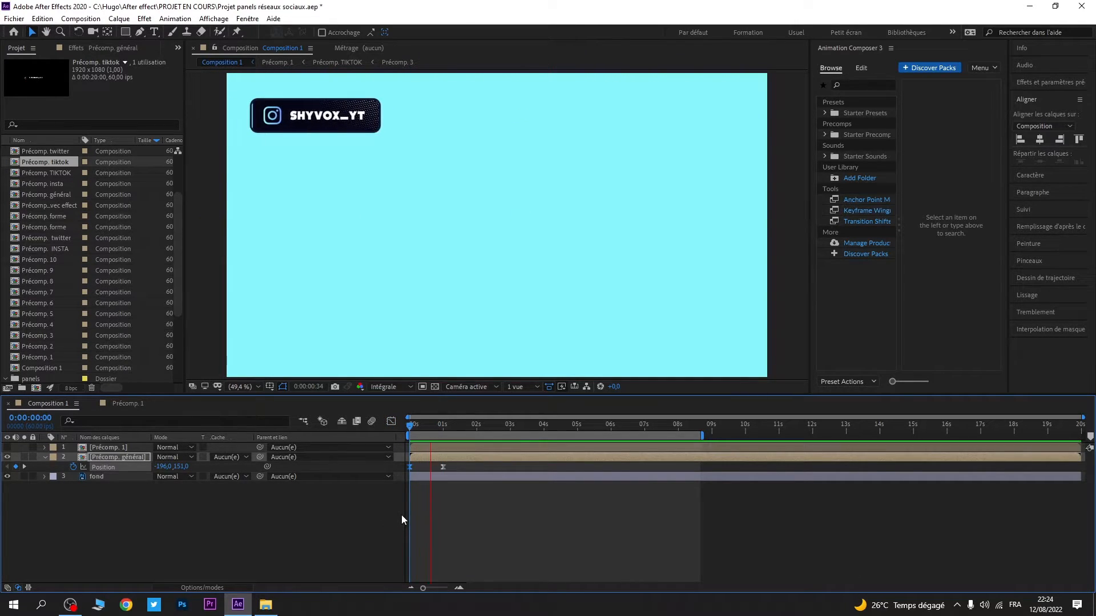
key("space")
key("space")
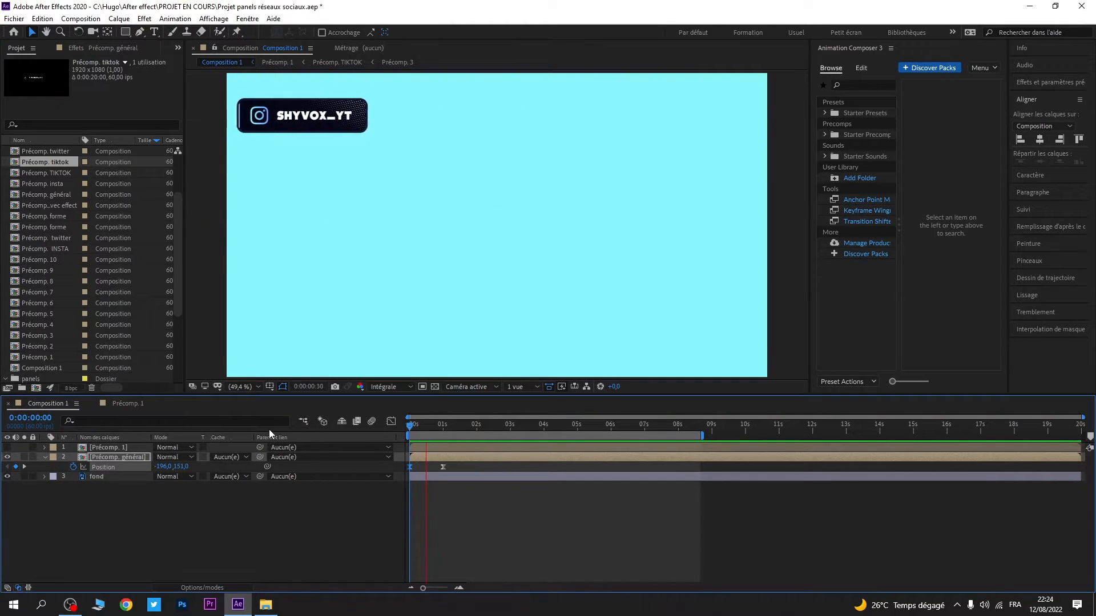
key("space")
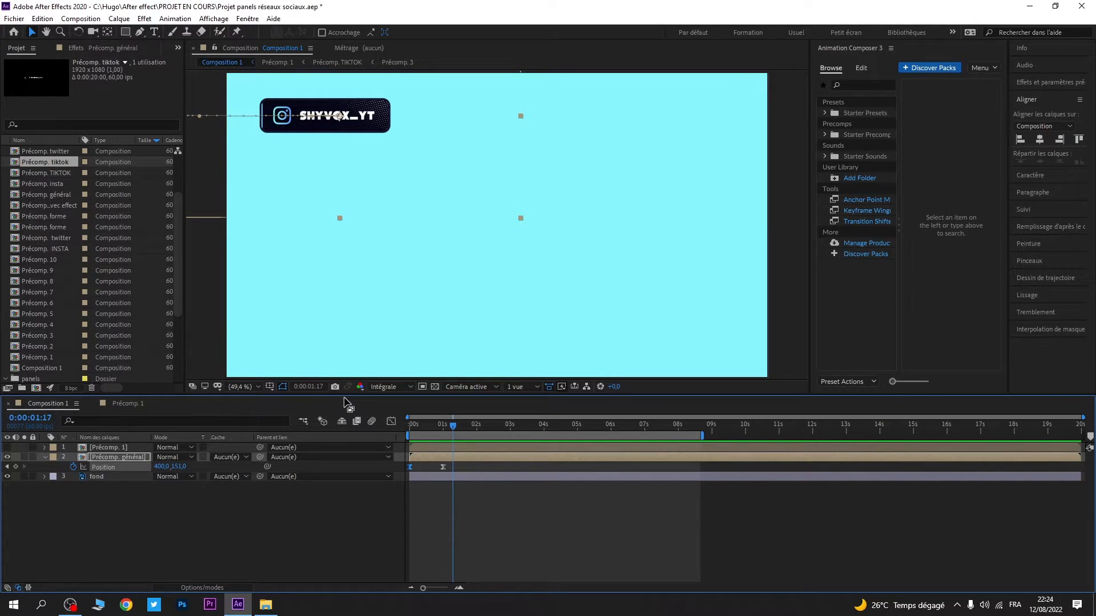
- In Précomp. général, draw a rectangular mask on the Précomp. insta layer around the Instagram logo and SHYVOX_YT text
left_click(45, 456)
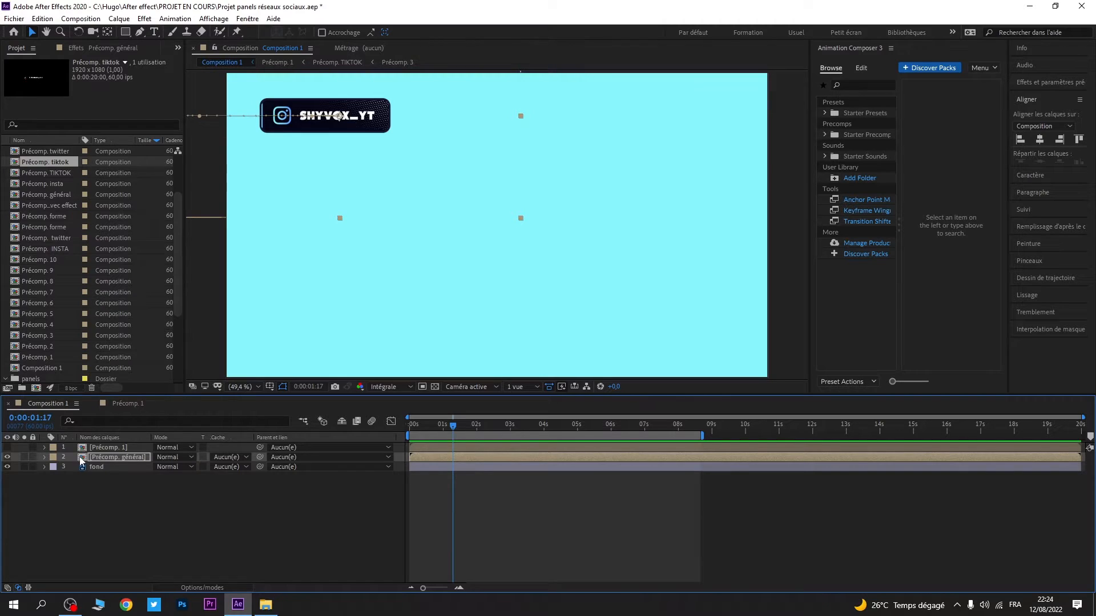
double_click(111, 457)
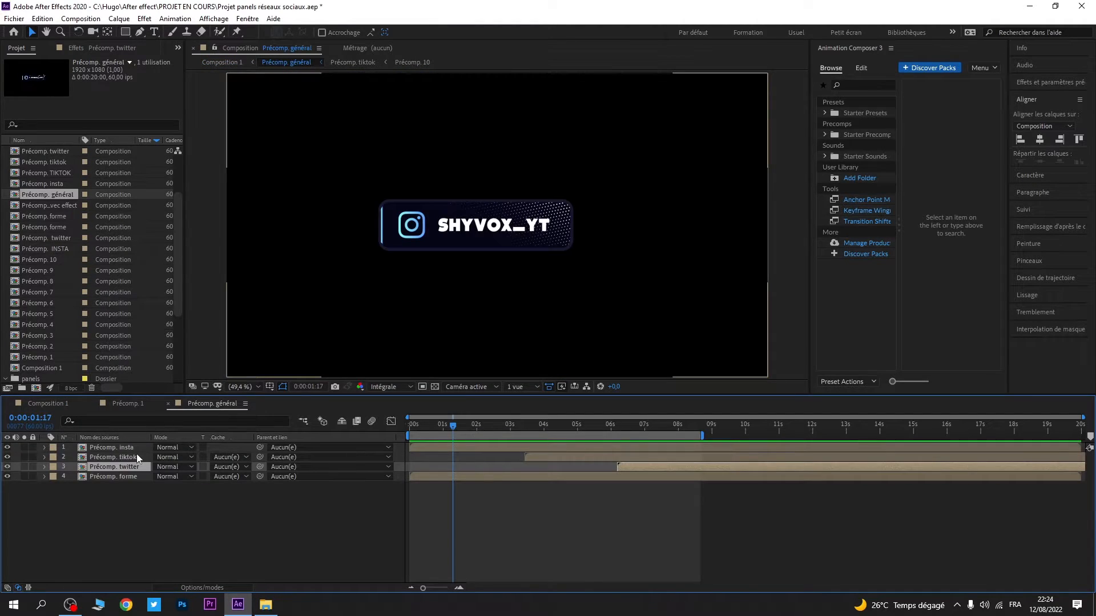
left_click(135, 449)
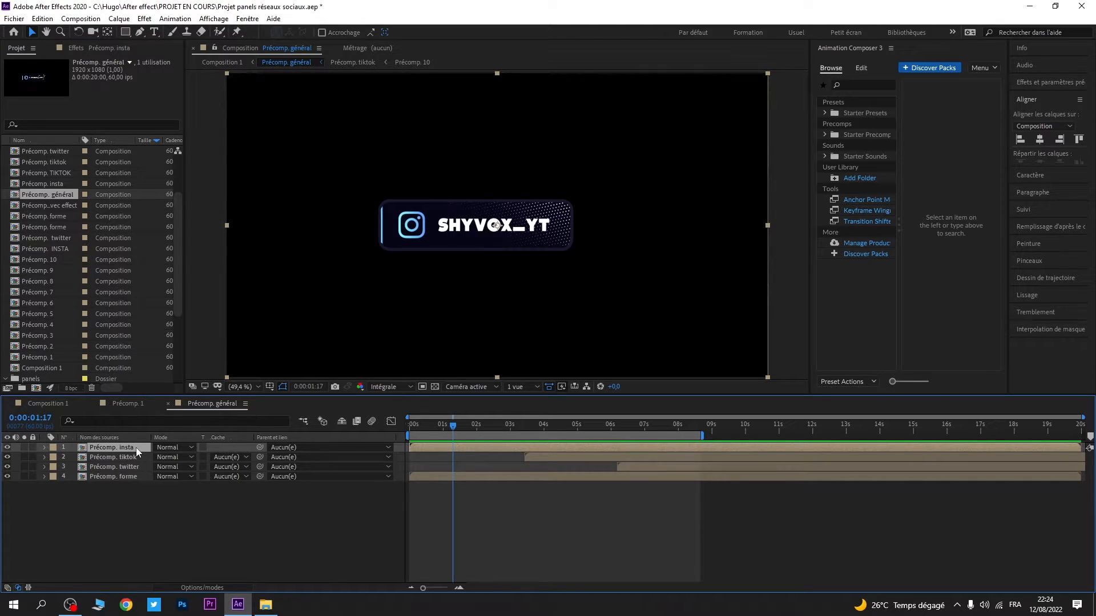
double_click(134, 447)
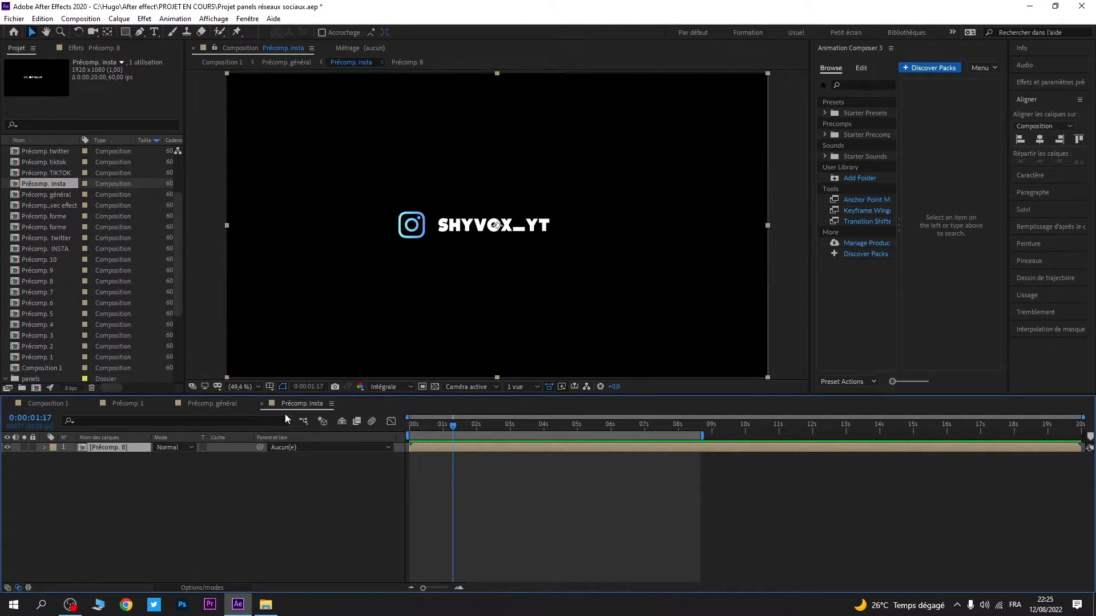
left_click(261, 403)
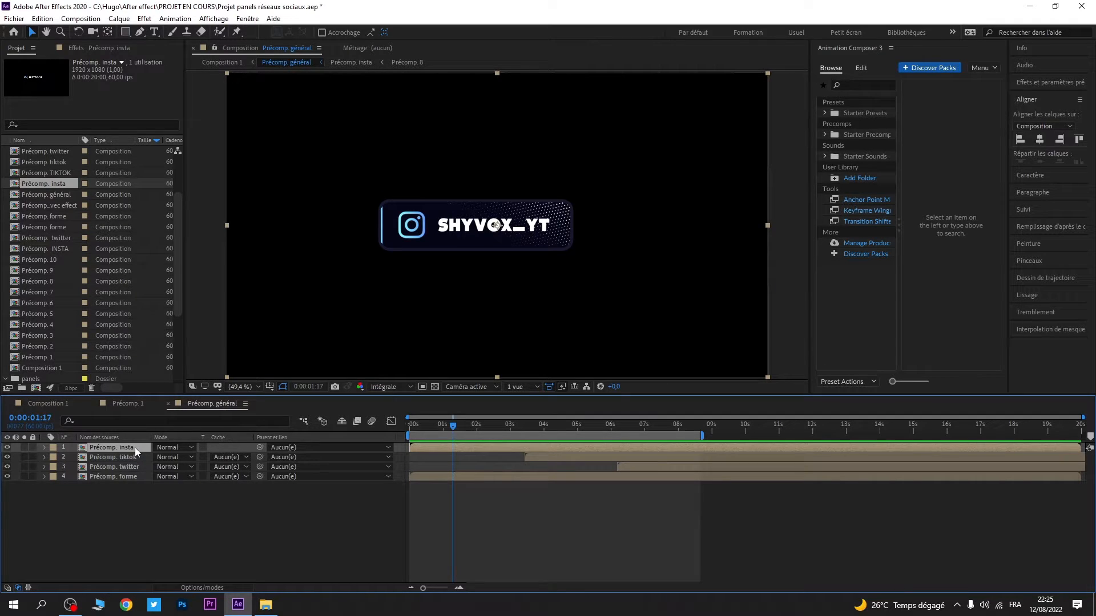
left_click(125, 32)
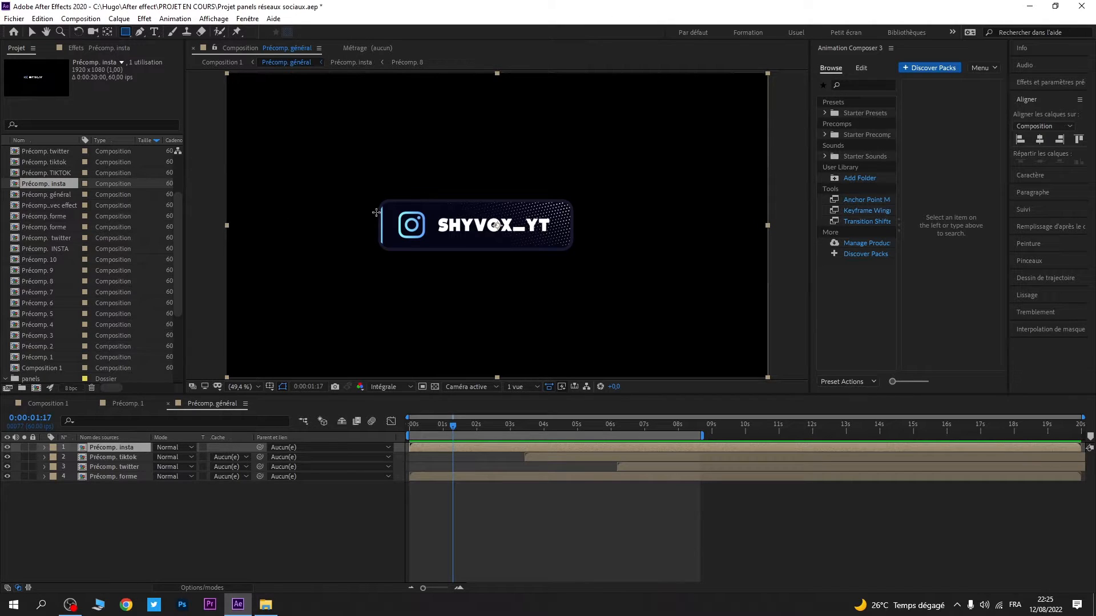
left_click_drag(389, 208, 563, 241)
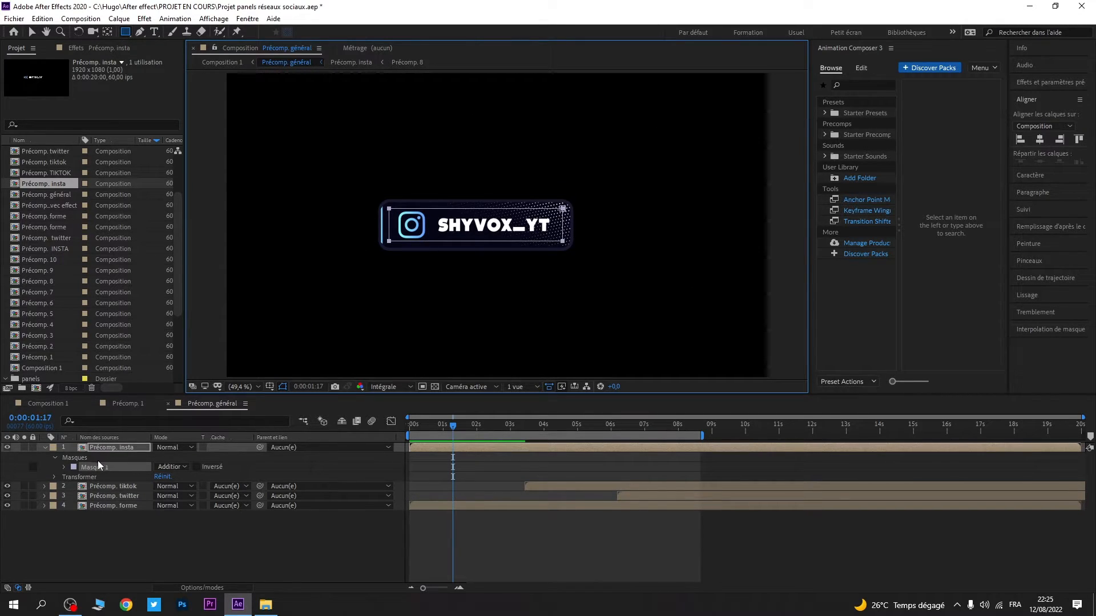
left_click(45, 448)
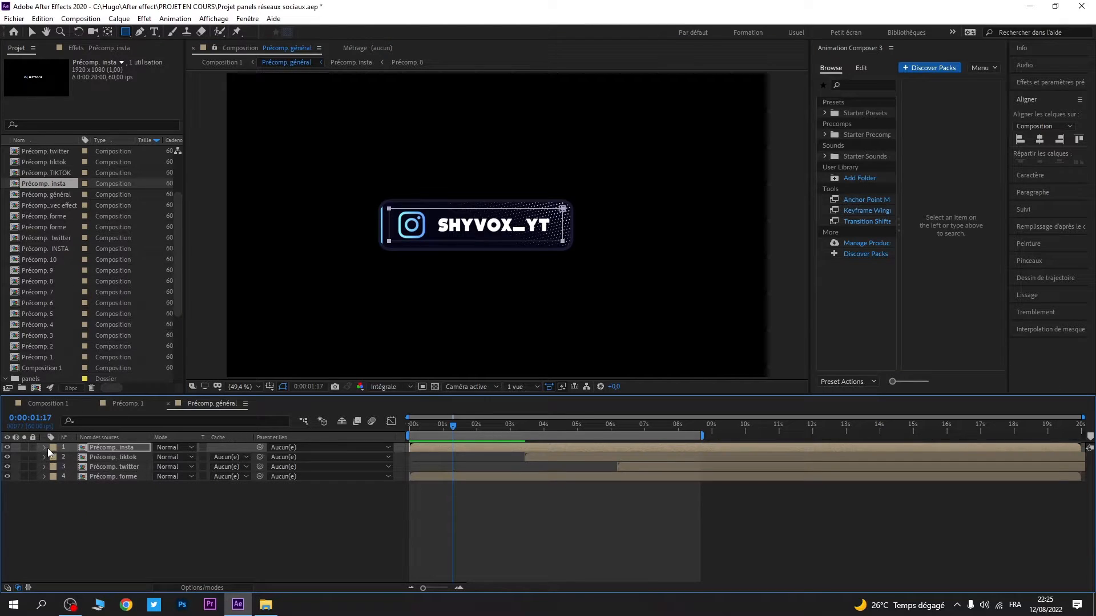
- Reopen Précomp. insta, return to Composition 1 and set the current time to the panel's second Position keyframe at 1 s
double_click(138, 450)
mouse_move(451, 426)
left_mouse_down()
mouse_move(375, 431)
mouse_move(447, 427)
left_mouse_up()
left_click(54, 404)
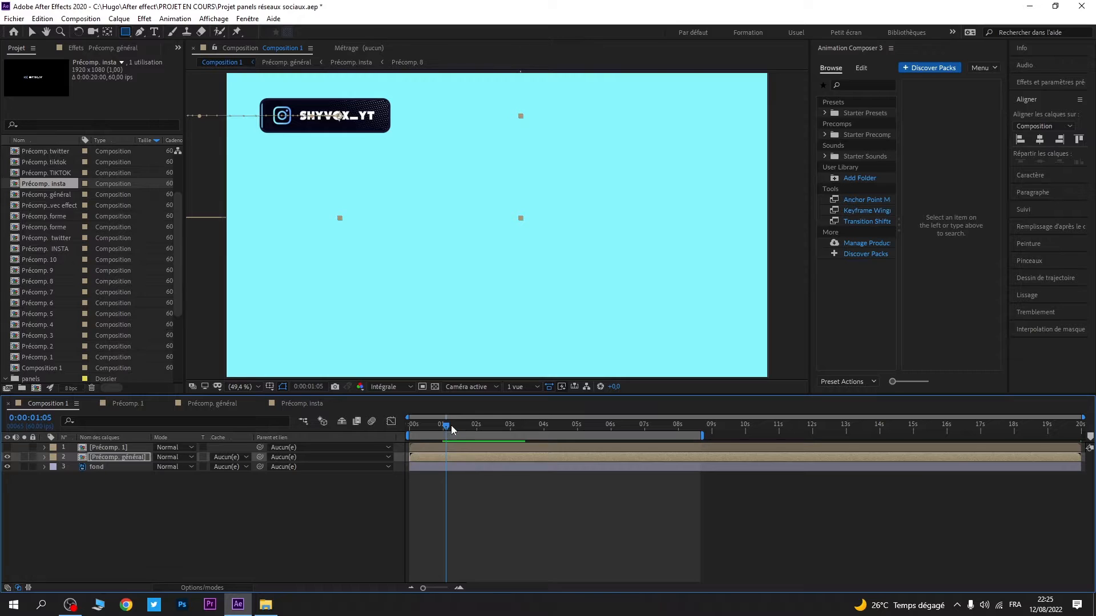
left_click(45, 458)
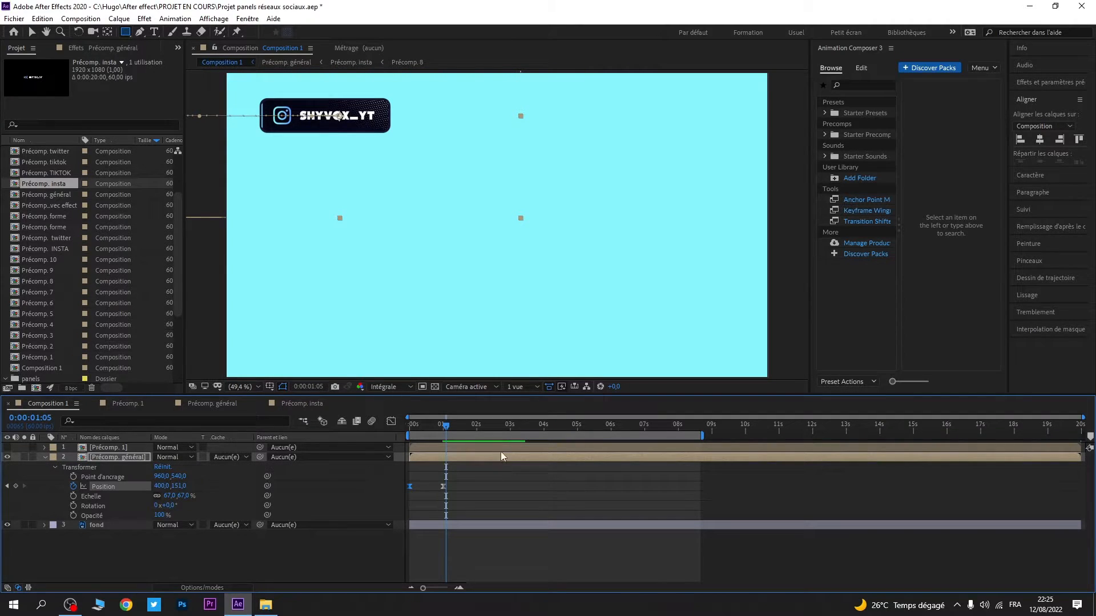
left_click(443, 428)
left_click(444, 432)
left_click(47, 463)
left_click(45, 457)
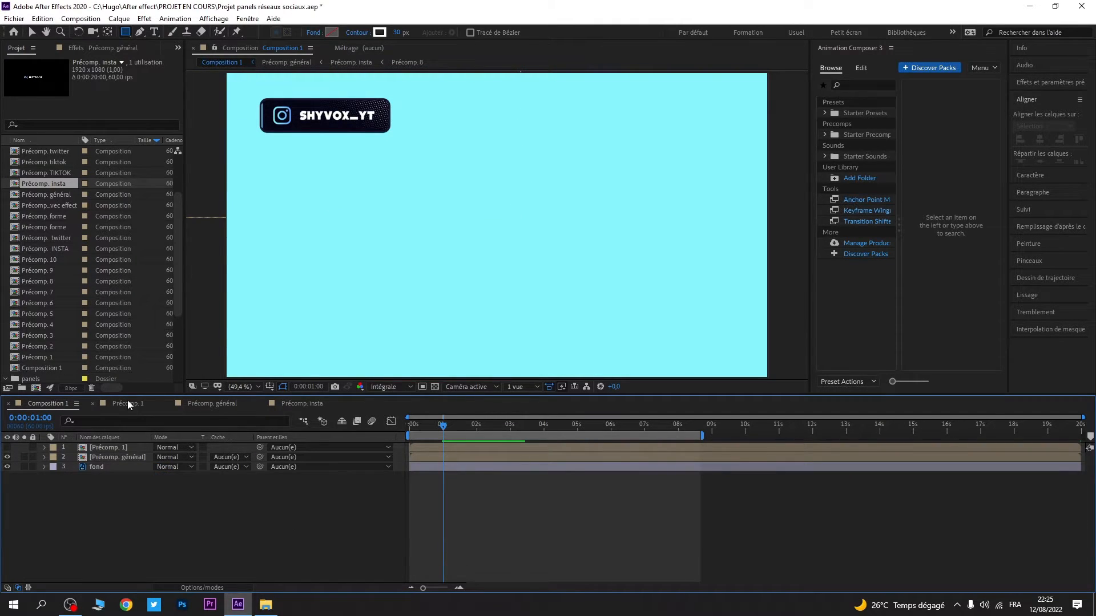
- In Précomp. 1, shift the Précomp. TIKTOK layer so that it starts at 3 s
left_click(126, 402)
left_click_drag(443, 425, 509, 423)
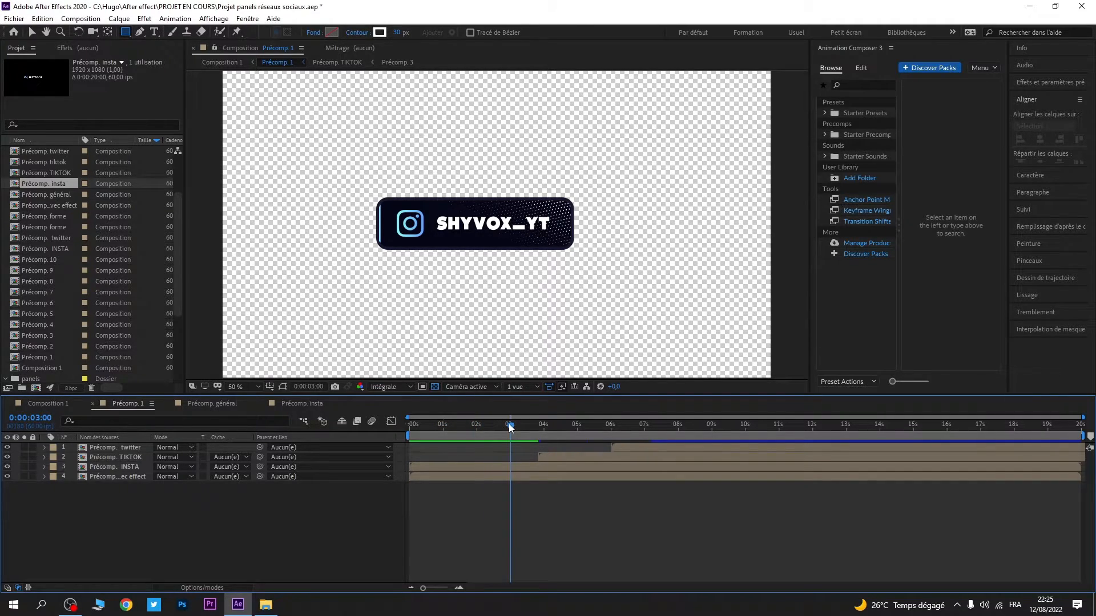
left_click_drag(543, 457, 527, 460)
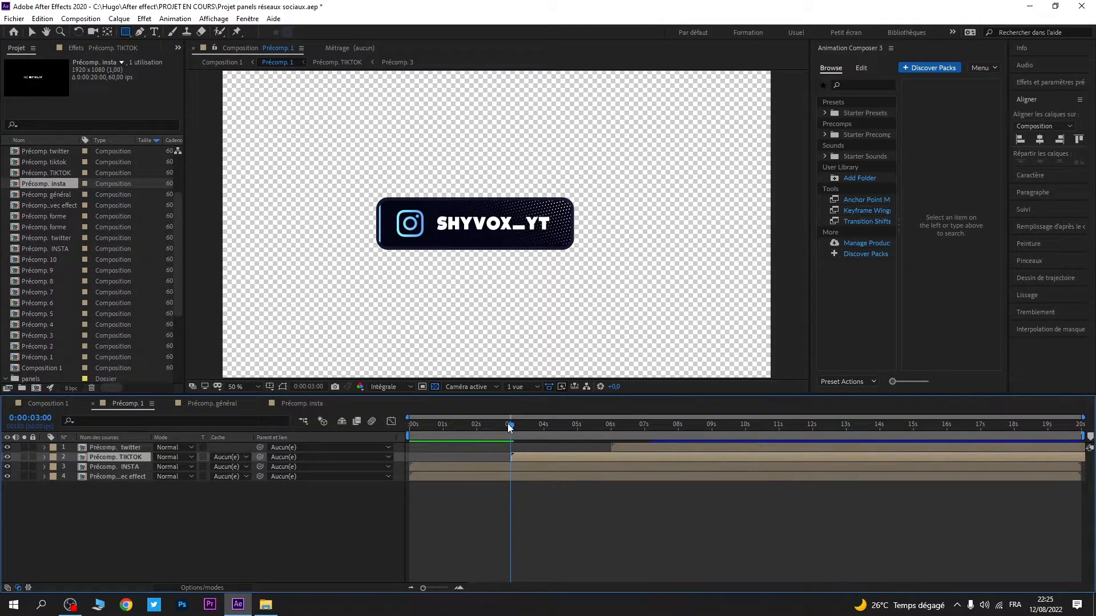
- Open Précomp. INSTA from Précomp. 1, delete all Position keyframes of its Précomp. 2 layer, and return to Précomp. 1 at 0 s
left_click(303, 403)
left_click(115, 402)
left_click(216, 405)
left_click(169, 403)
double_click(125, 466)
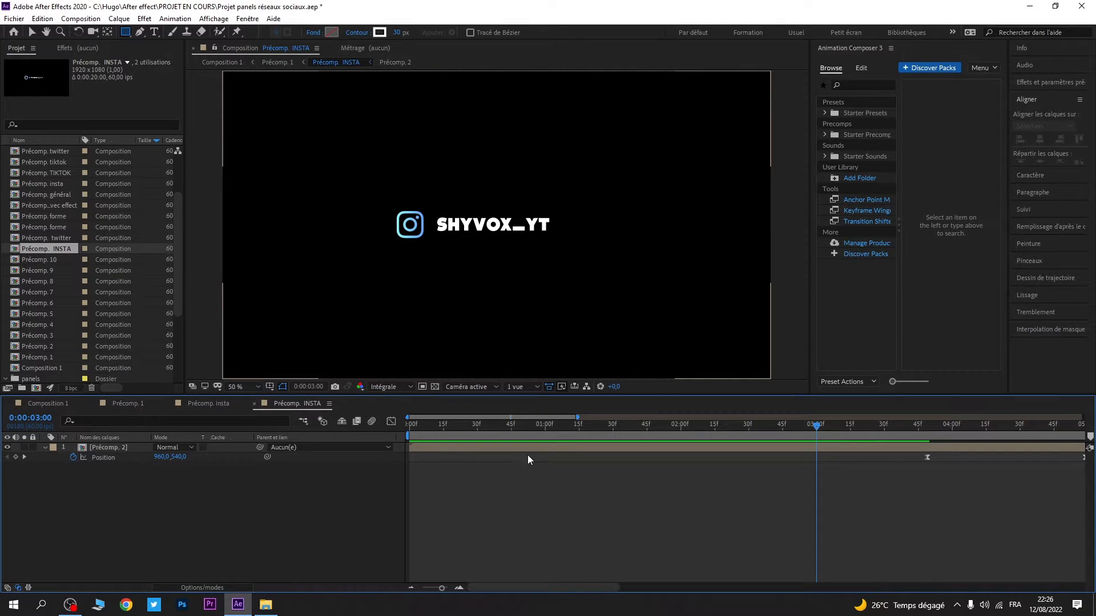
left_click_drag(816, 428, 1090, 470)
left_click_drag(1020, 461, 772, 458)
key("Delete")
left_click_drag(588, 586, 220, 560)
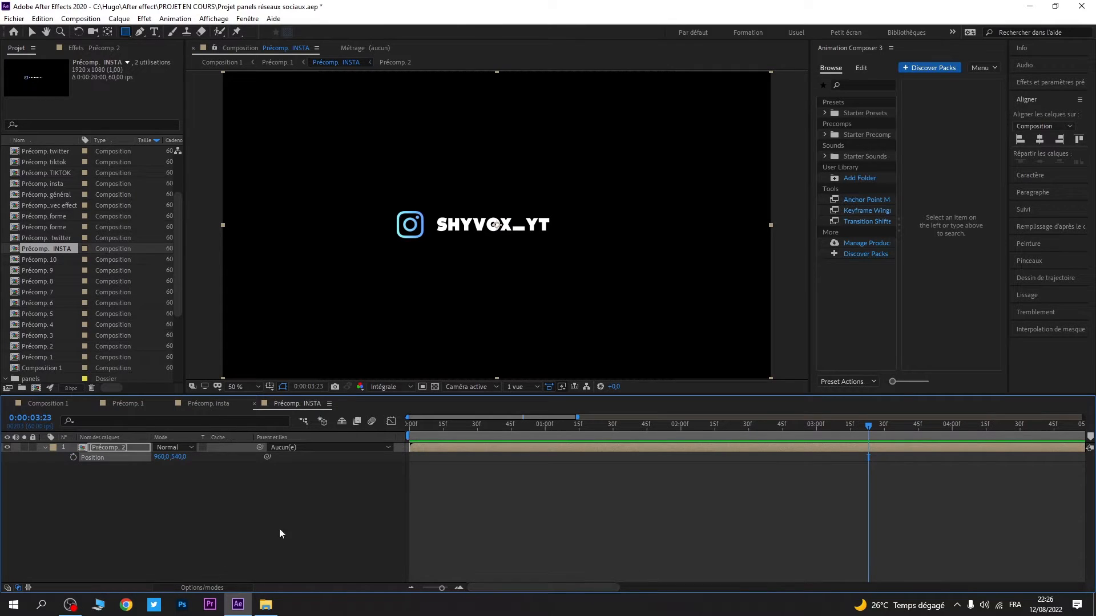
left_click_drag(435, 422, 97, 417)
left_click(208, 403)
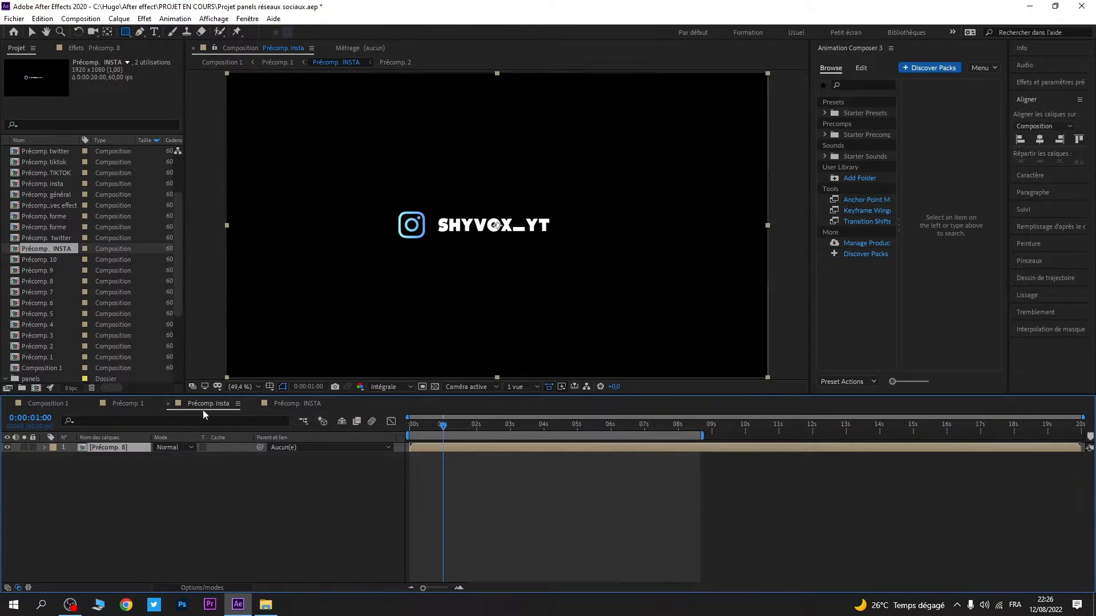
left_click(135, 407)
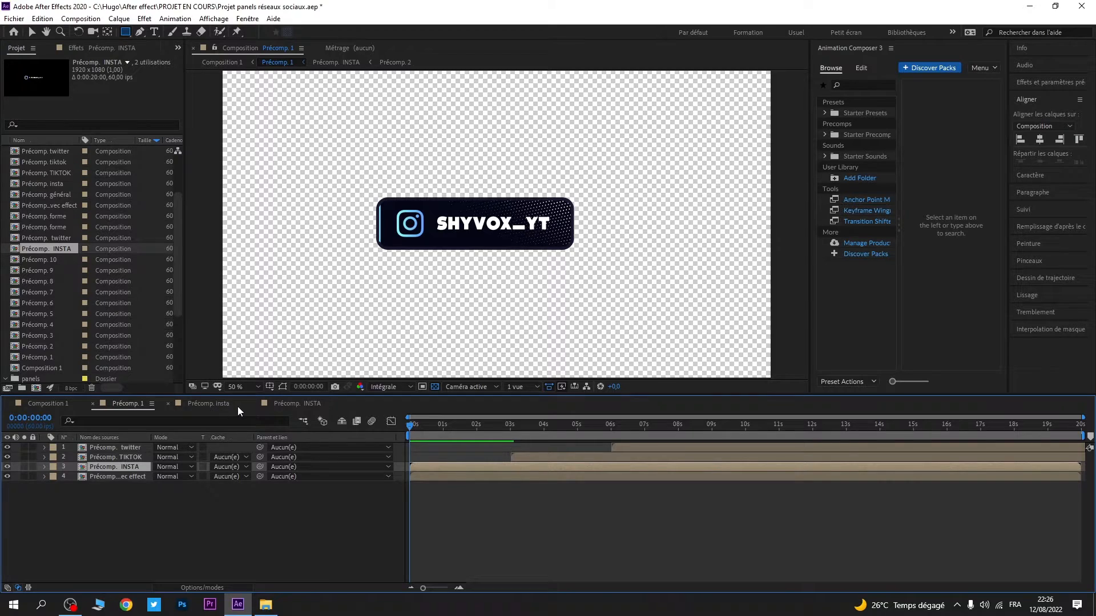
- Delete the Précomp. 1 layer from Composition 1 and close the Précomp. INSTA timeline
left_click(53, 406)
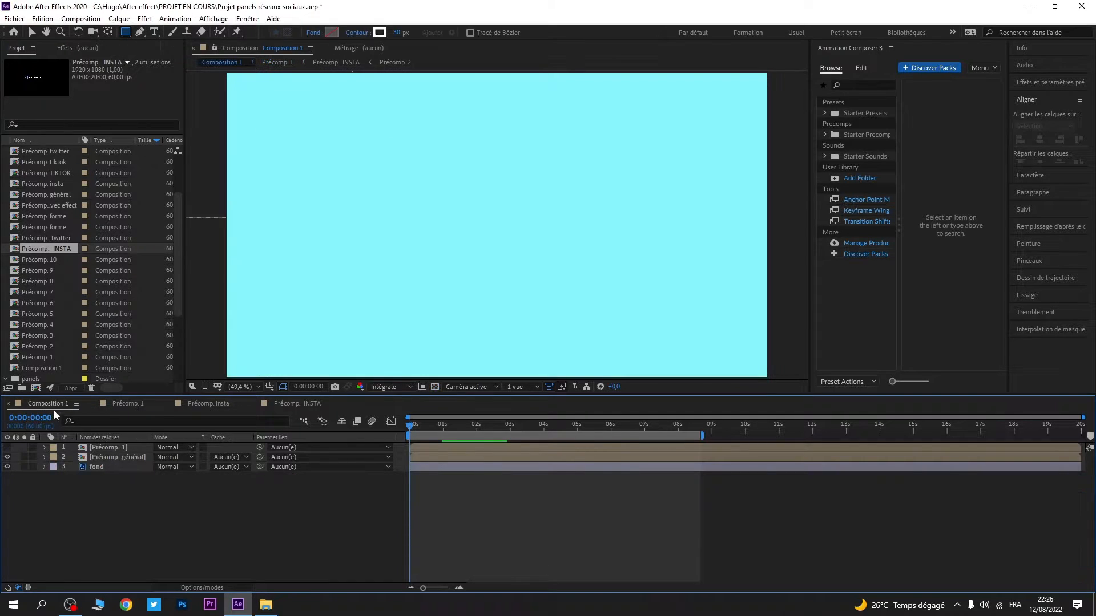
right_click(109, 447)
key("Escape")
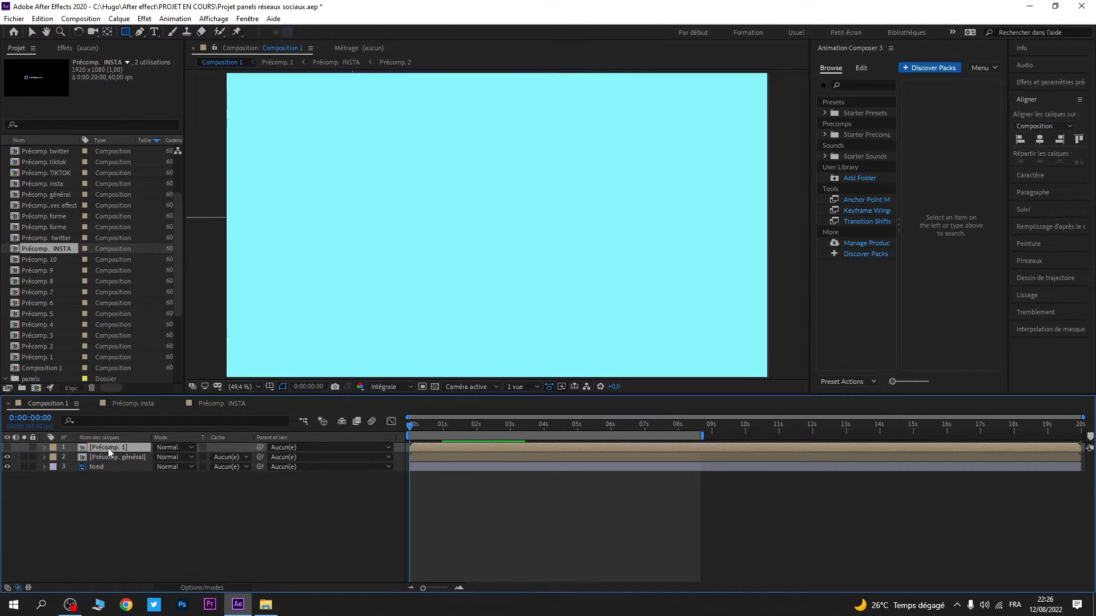
key("Delete")
left_click(114, 403)
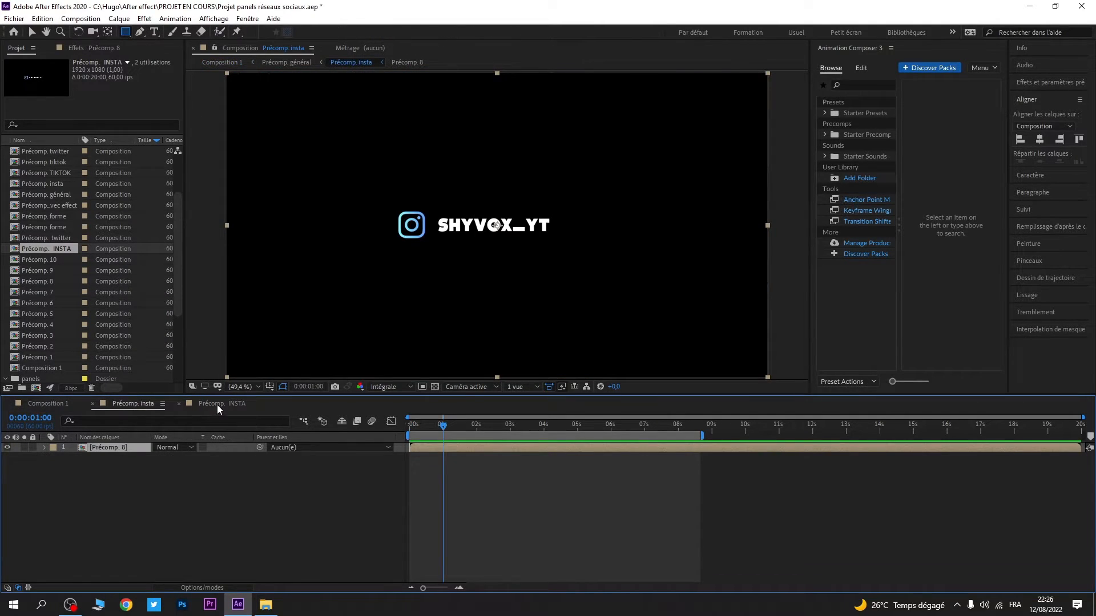
left_click(216, 406)
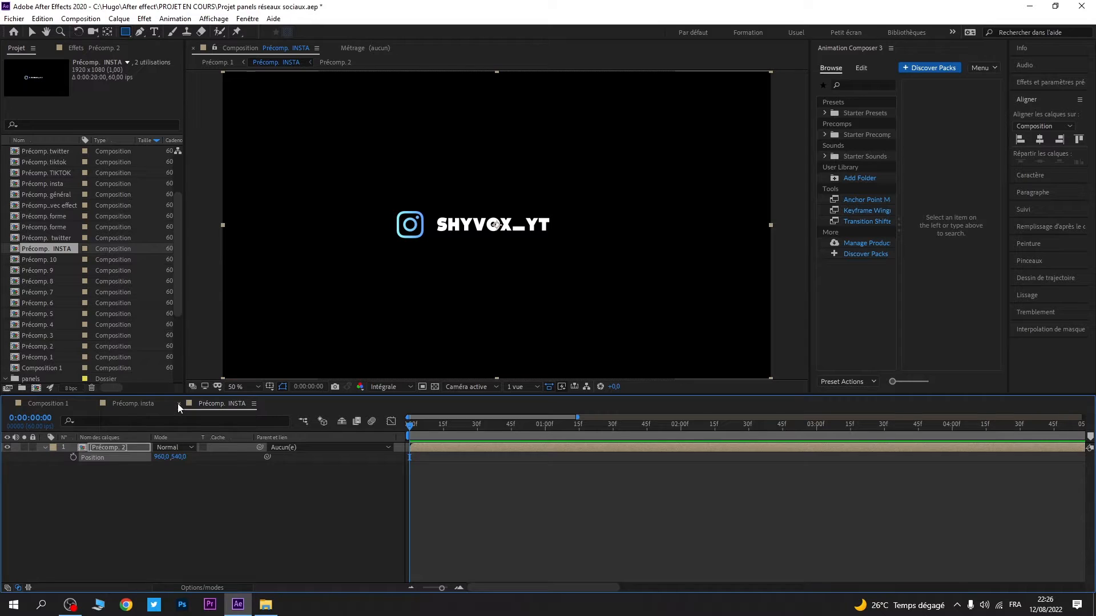
left_click(177, 403)
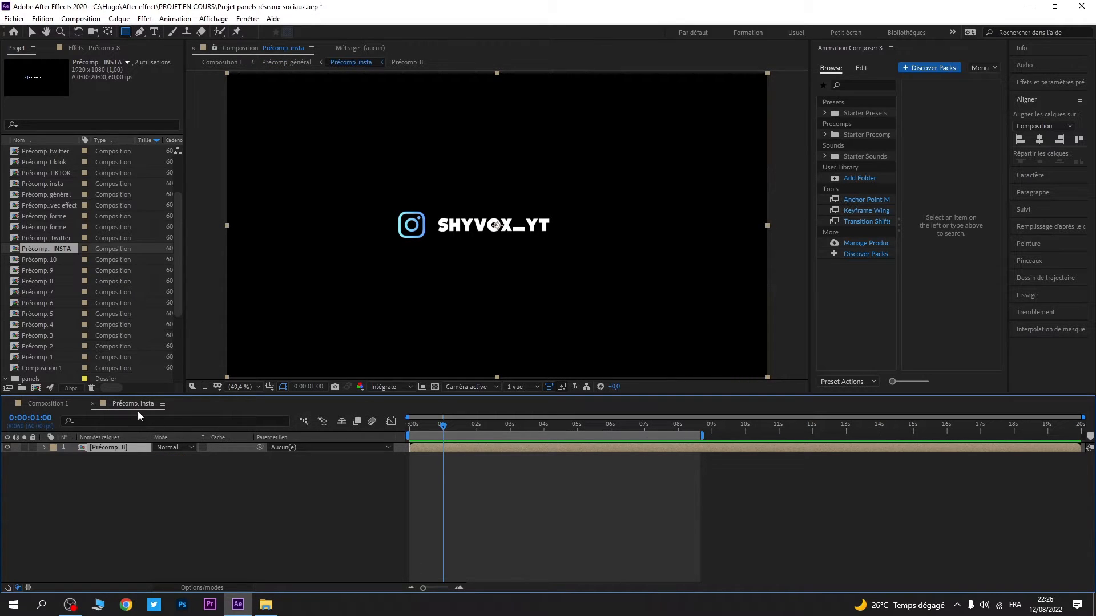
- In Composition 1, reveal the Précomp. général layer's transform properties and set the current time to its second Position keyframe at 1 s
left_click(52, 404)
double_click(117, 448)
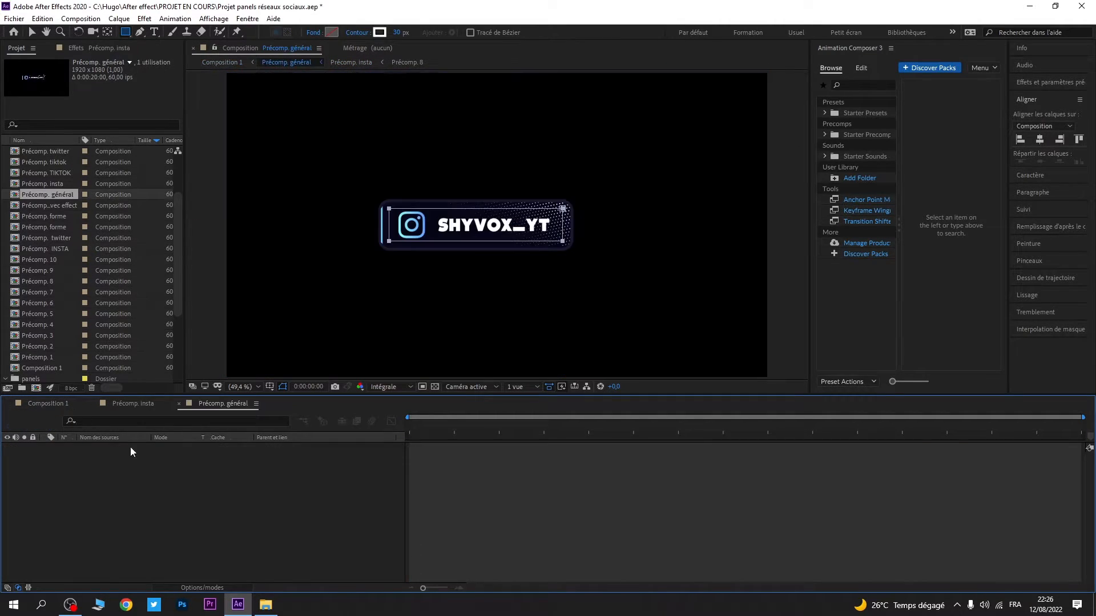
mouse_move(407, 428)
left_mouse_down()
mouse_move(475, 427)
mouse_move(415, 443)
left_mouse_up()
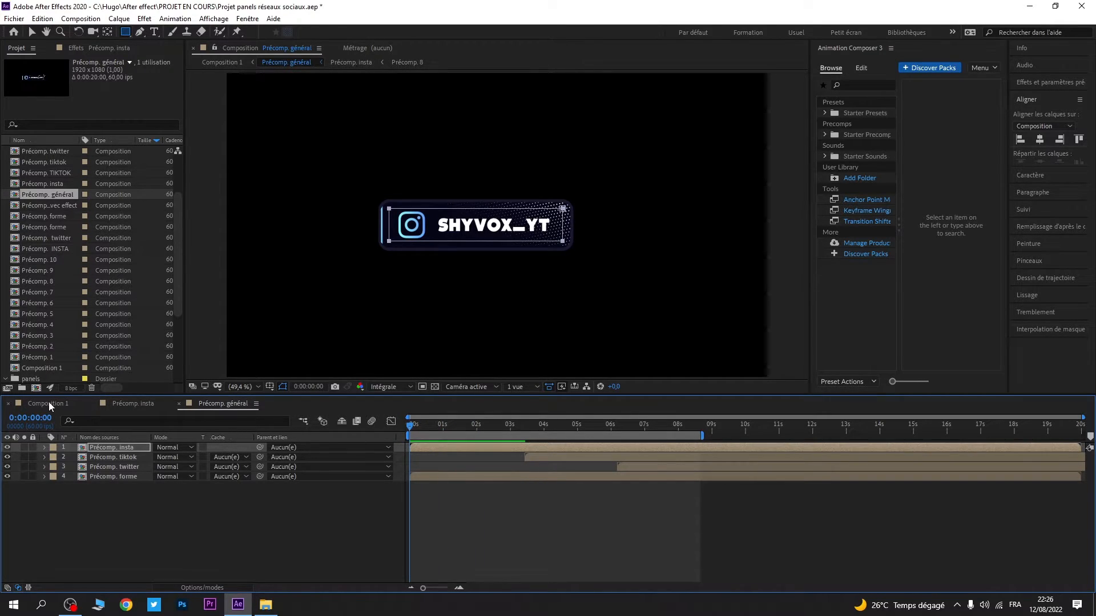
left_click(49, 402)
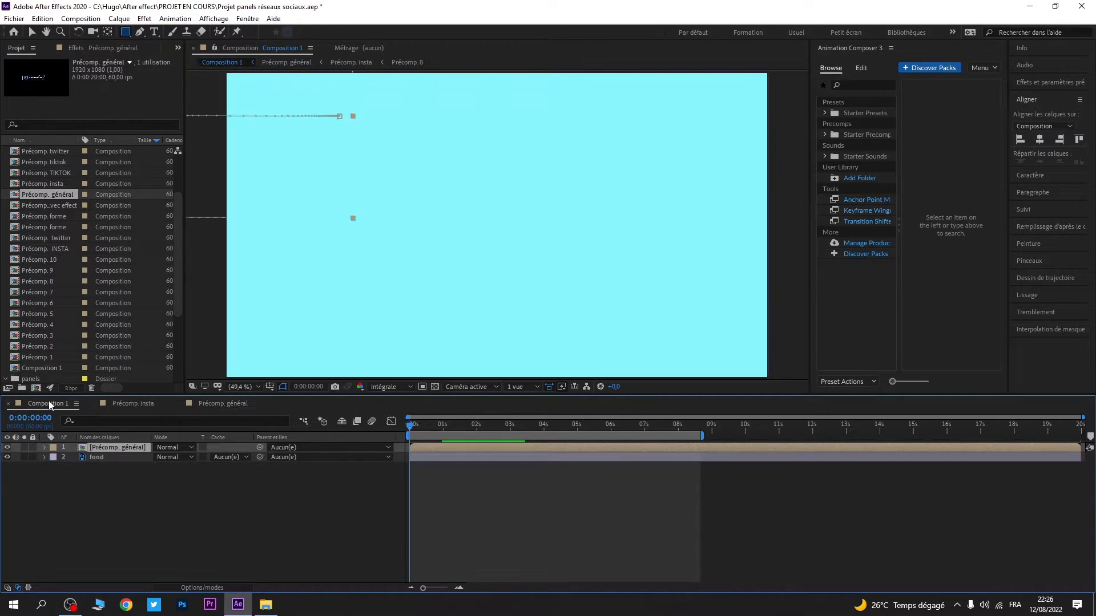
left_click(43, 448)
left_click_drag(412, 428, 443, 427)
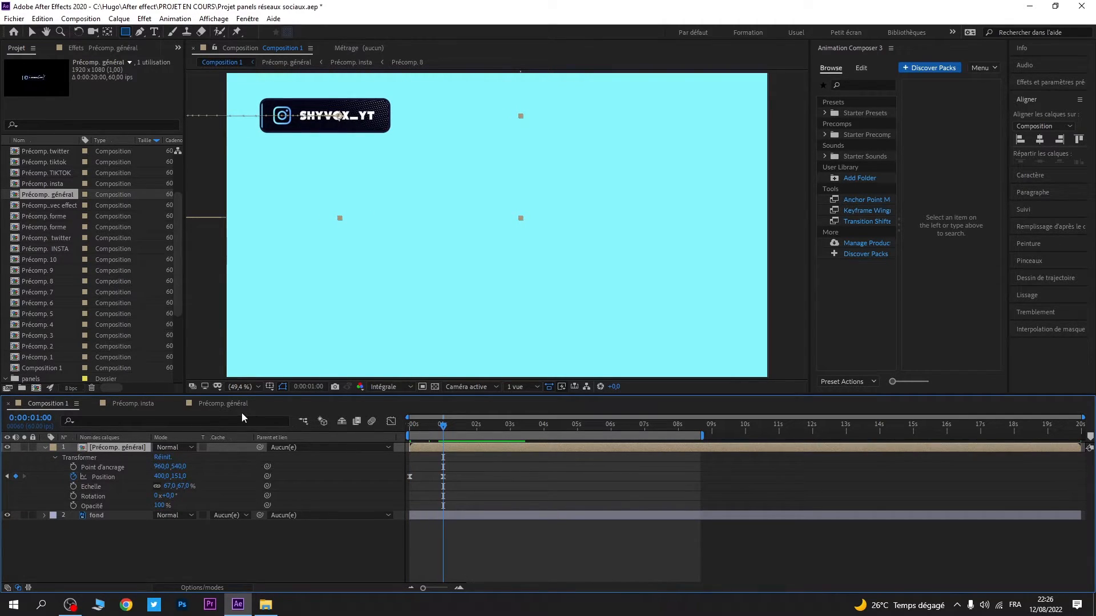
- In Précomp. général, shift the Précomp. tiktok layer to start at 0:00:02:29 and set the current time to its start
left_click(135, 405)
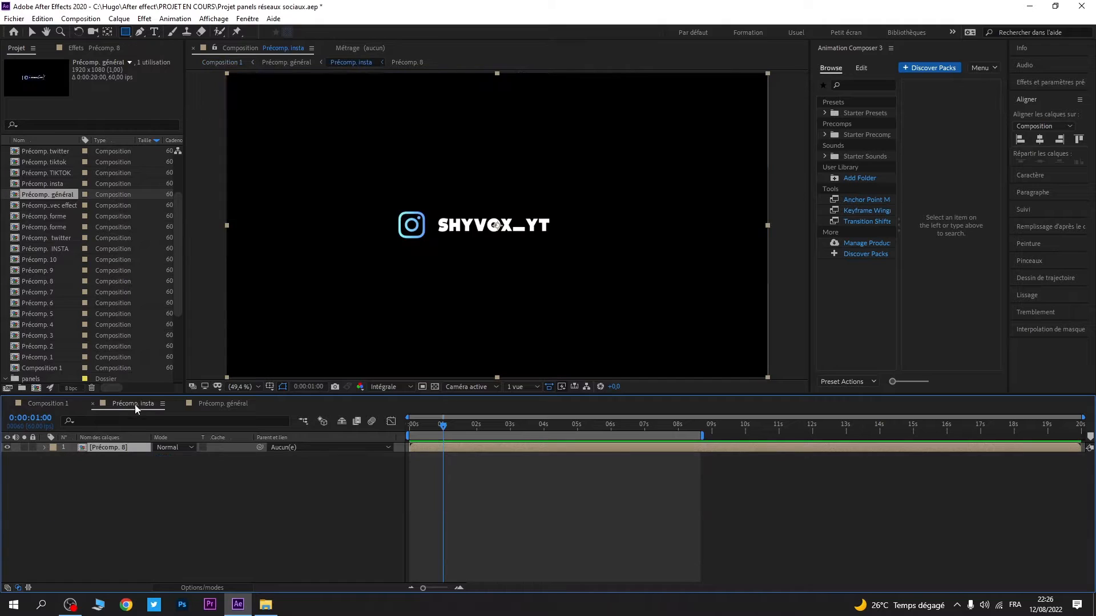
left_click(212, 403)
left_click(553, 464)
left_click_drag(552, 459, 519, 456)
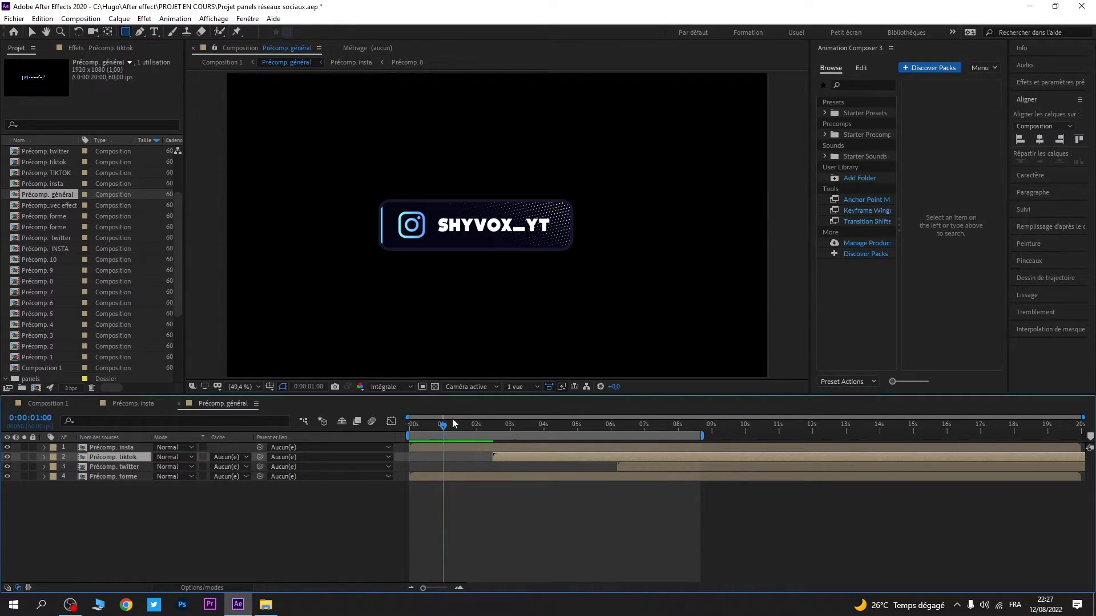
left_click_drag(444, 429, 493, 429)
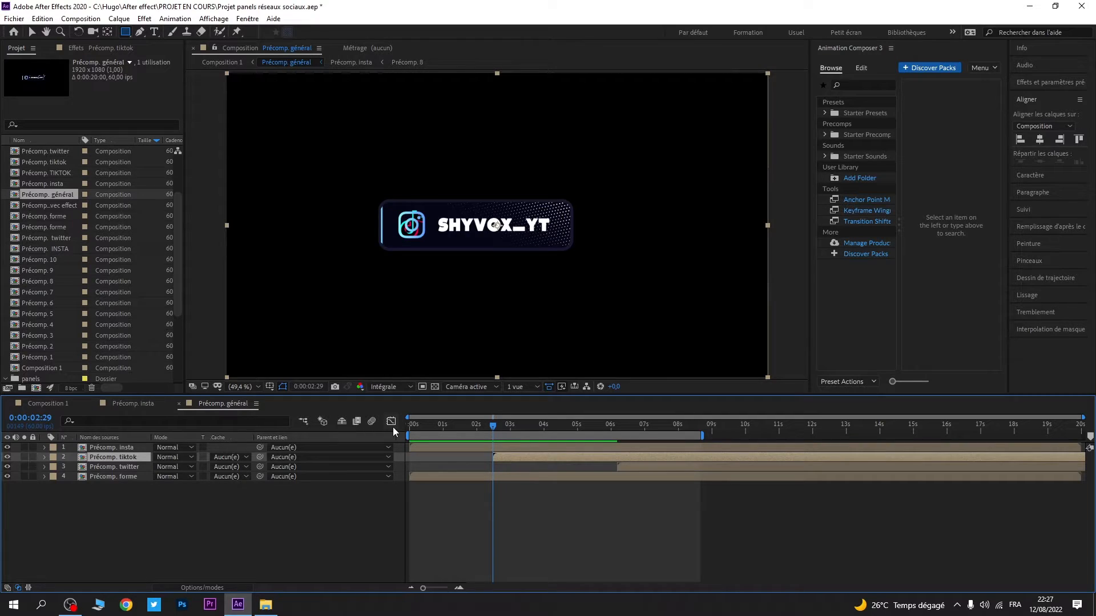
- In Précomp. insta, keyframe Précomp. 8's Position at 0:00:02:29 and raise it to 960, 372 at 0:00:03:24
left_click(142, 406)
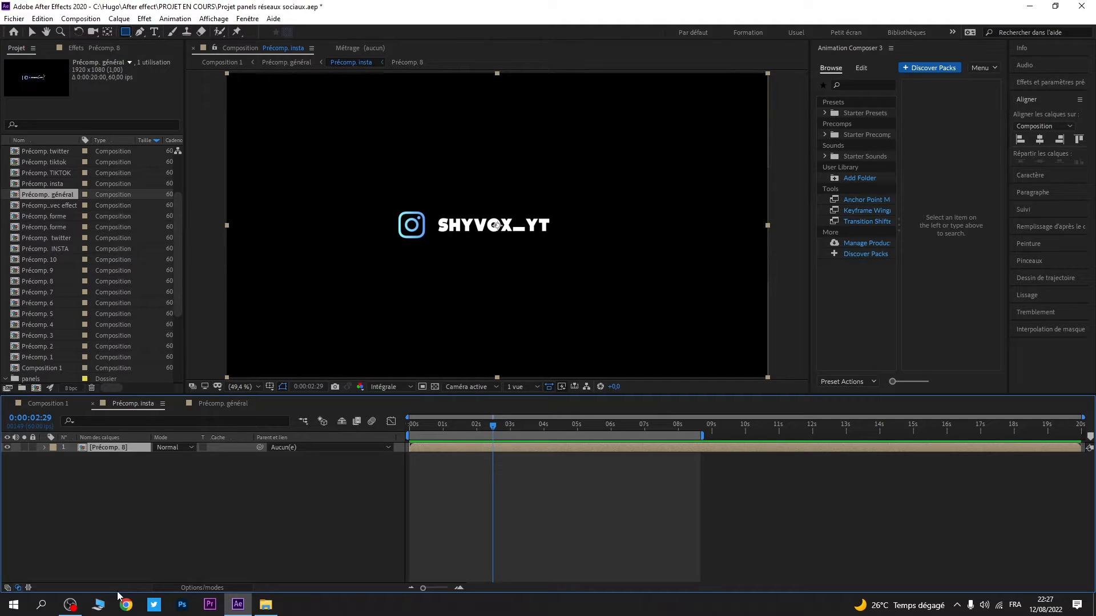
key("p")
left_click(74, 457)
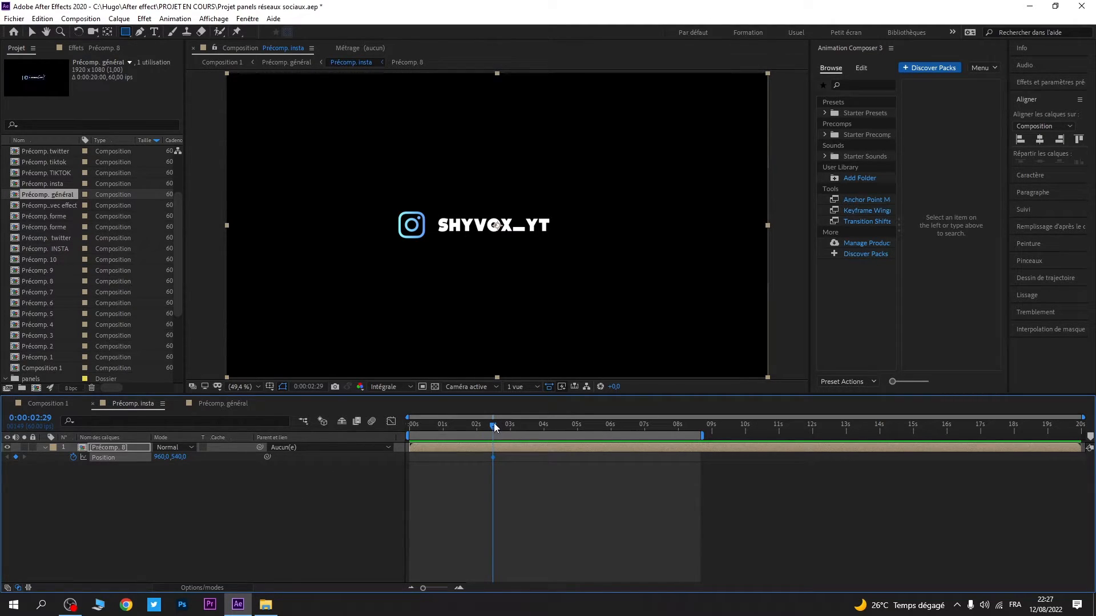
left_click_drag(494, 428, 526, 428)
left_click_drag(183, 461, 180, 461)
left_click_drag(182, 461, 84, 458)
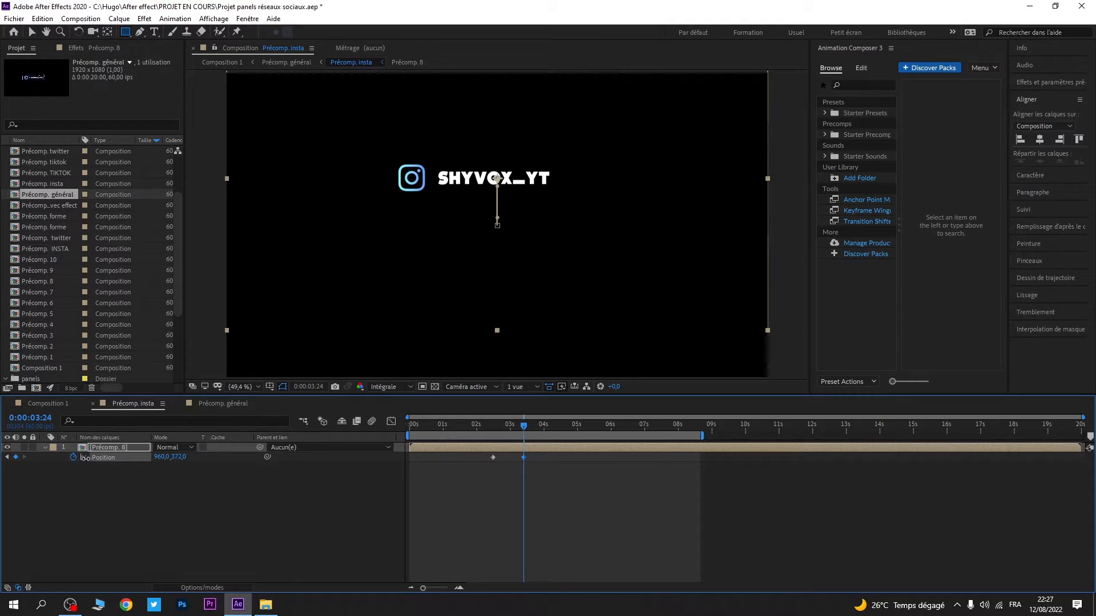
- Adjust Précomp. 8's Position keyframe at 0:00:03:24 to 960, 400, checking in Précomp. général that the Instagram content leaves the mask
left_click(46, 405)
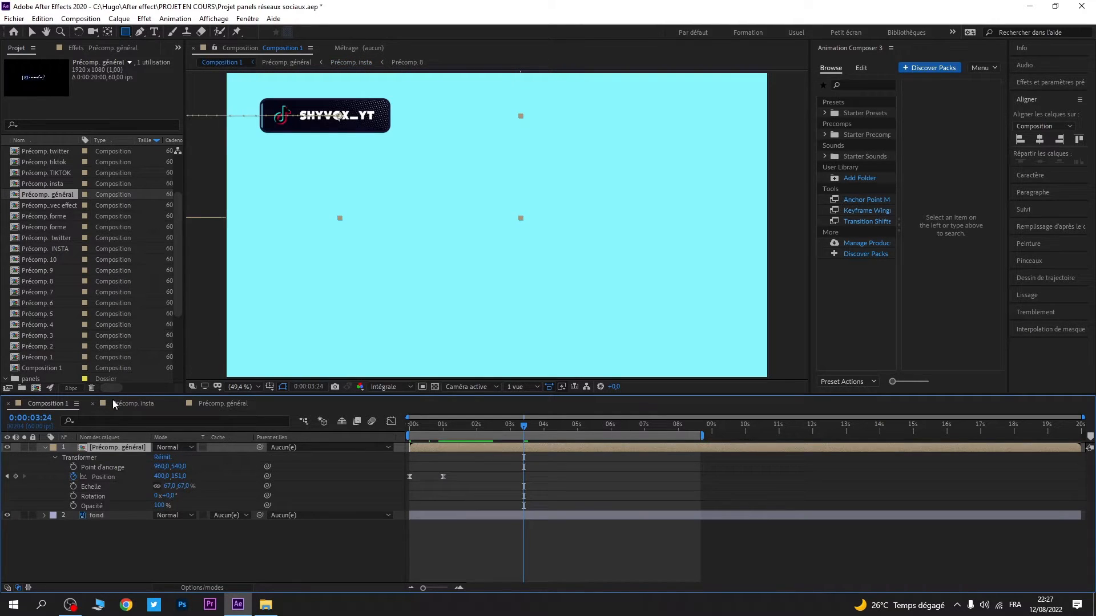
left_click(202, 404)
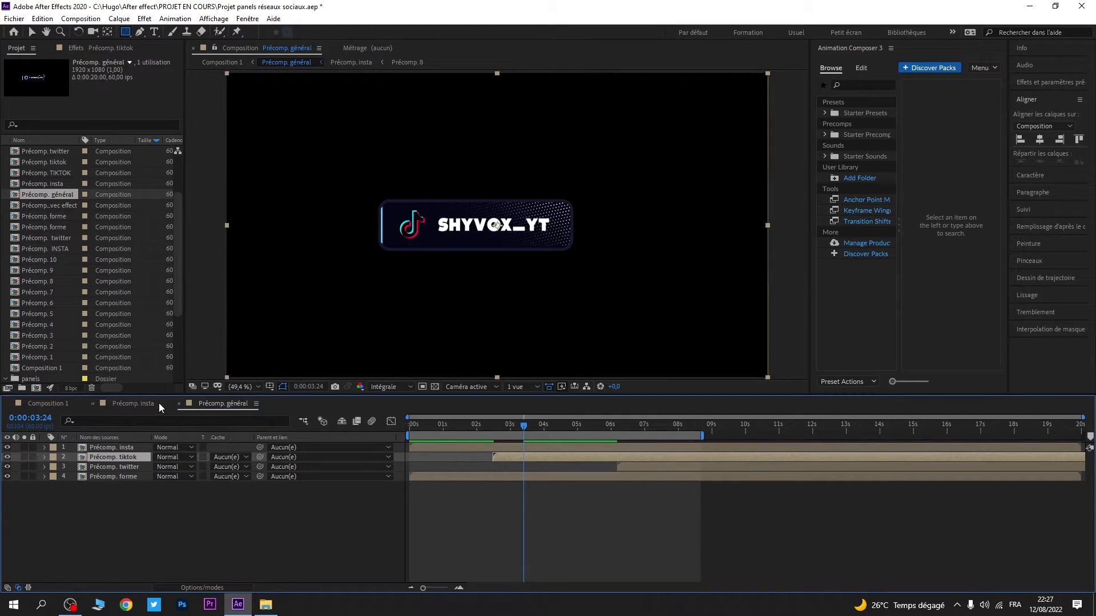
left_click(141, 405)
left_click_drag(178, 457, 232, 463)
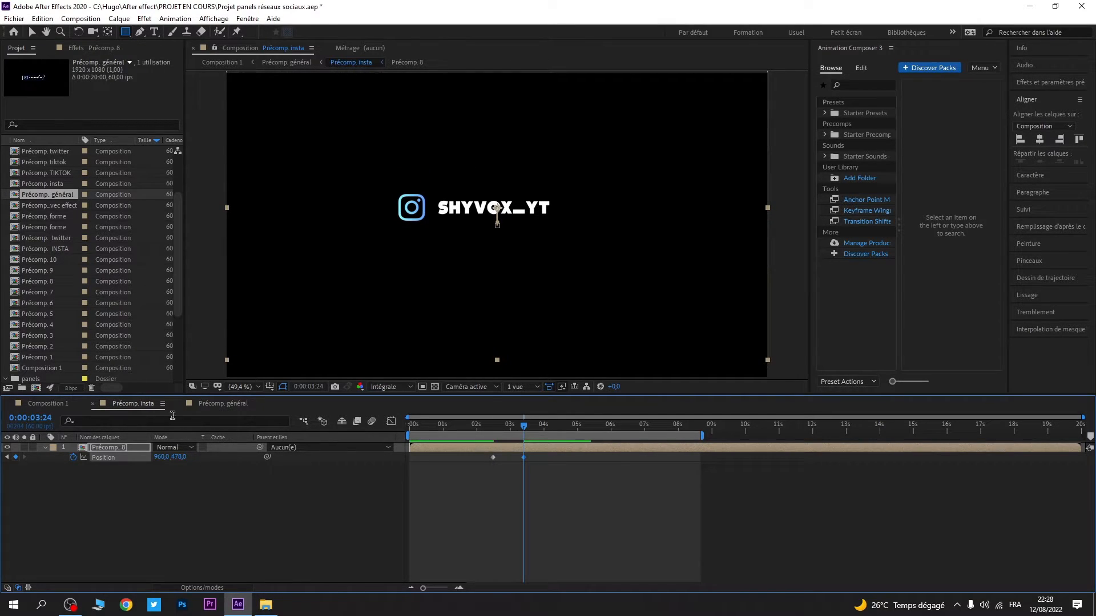
left_click(209, 405)
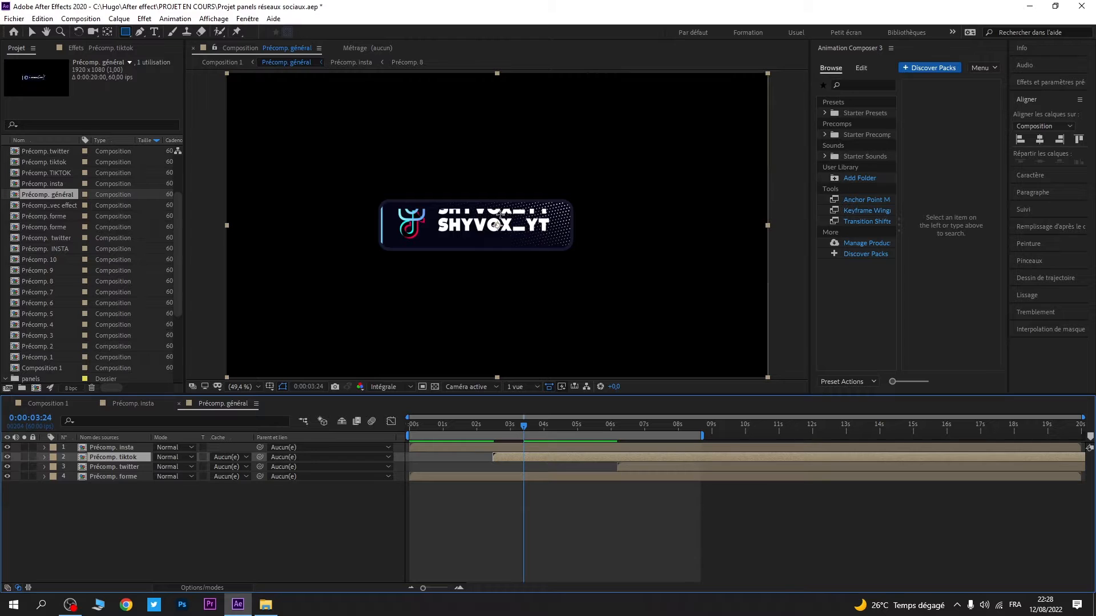
left_click(146, 406)
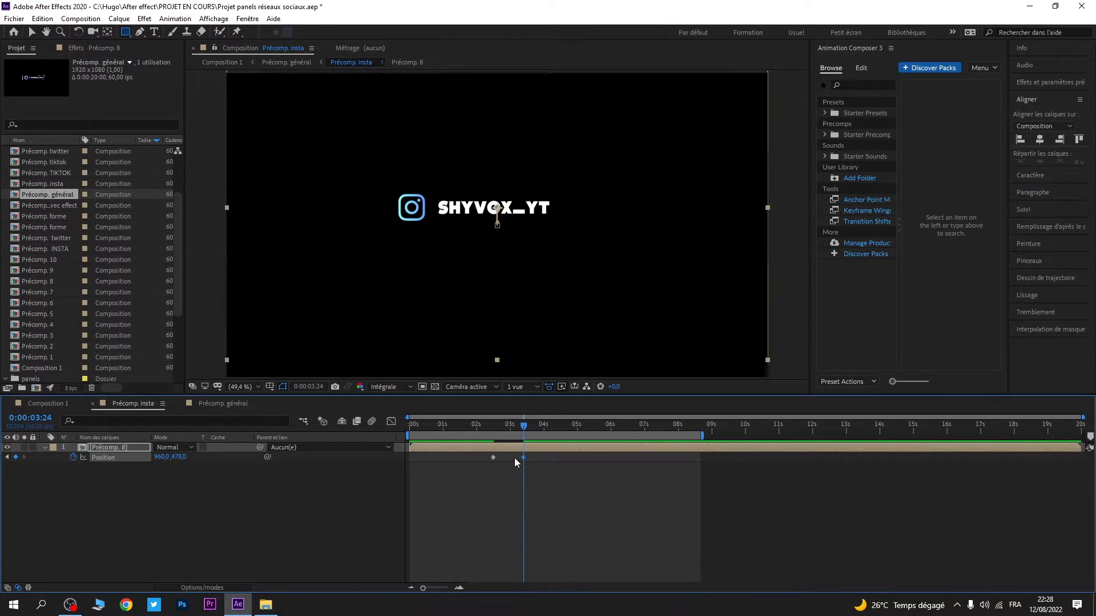
left_click_drag(181, 457, 151, 455)
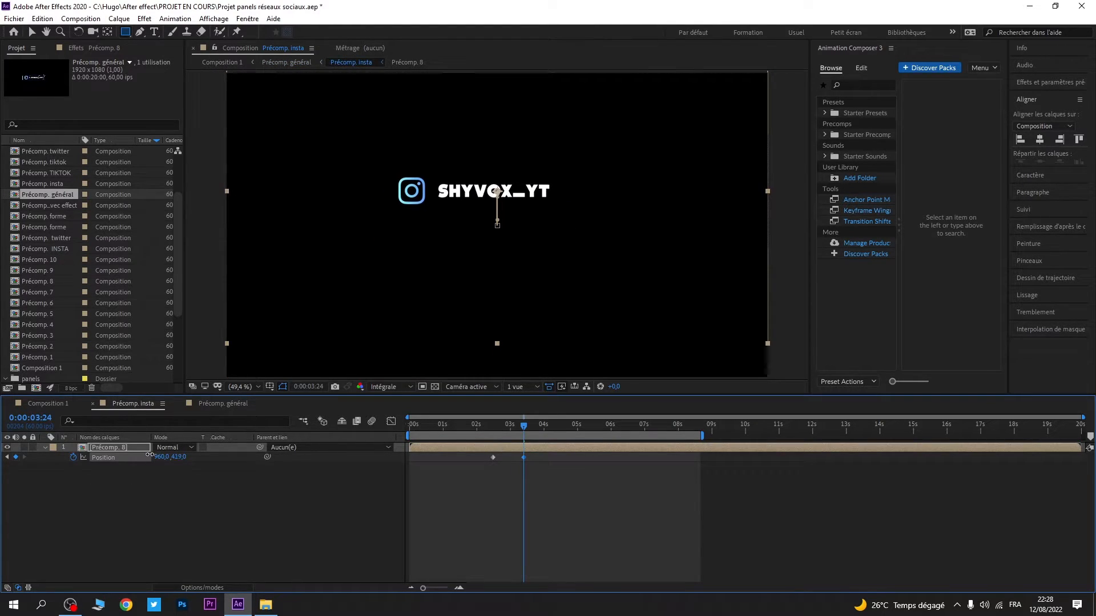
left_click(224, 403)
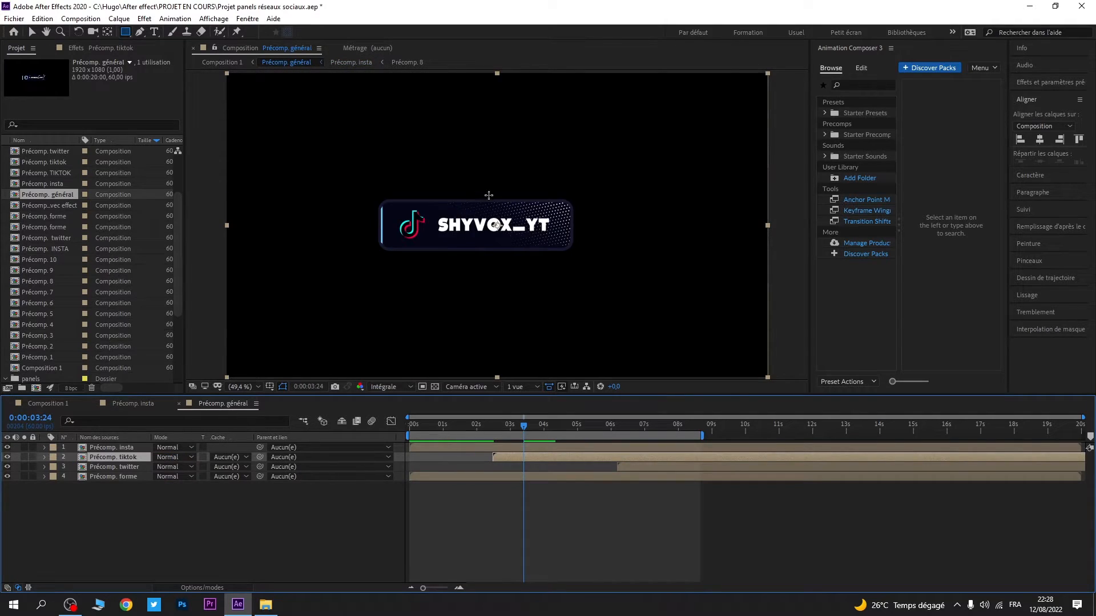
- Ease both Position keyframes of Précomp. 8 and reshape their speed graph for a fast start and a gradual slowdown
left_click(137, 408)
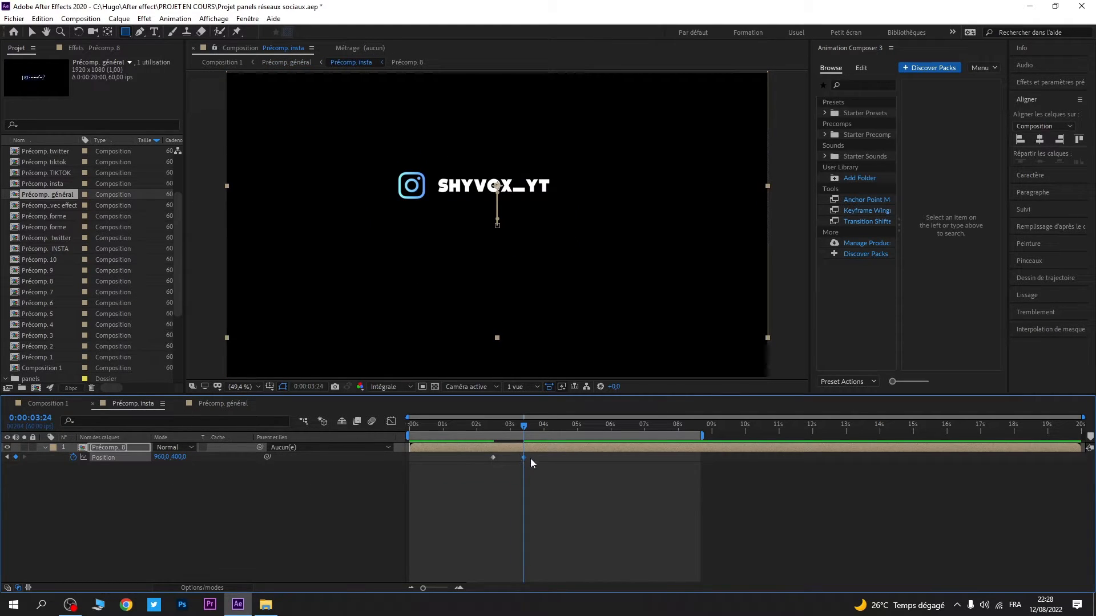
left_click_drag(531, 458, 484, 459)
left_click(389, 423)
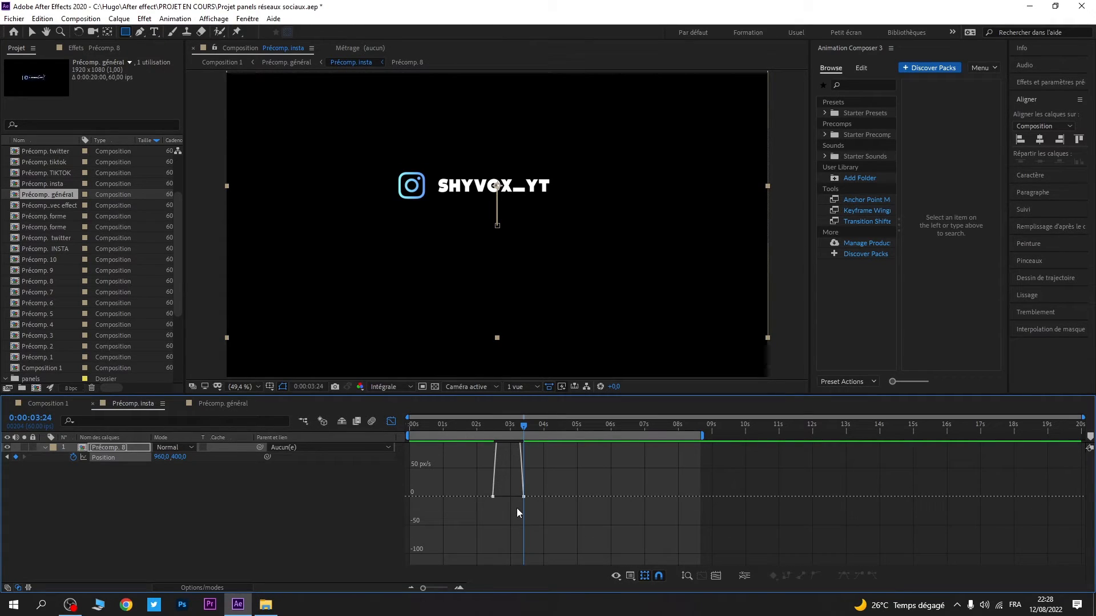
left_click(523, 497)
left_click_drag(519, 500, 500, 499)
left_click(498, 501)
left_click_drag(499, 501, 502, 499)
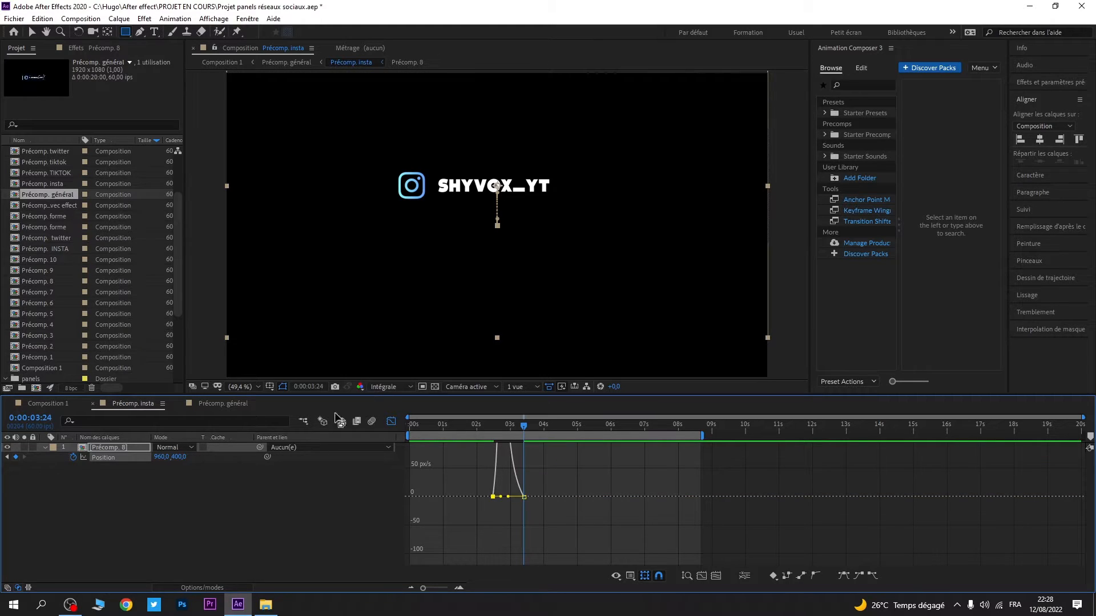
left_click(391, 422)
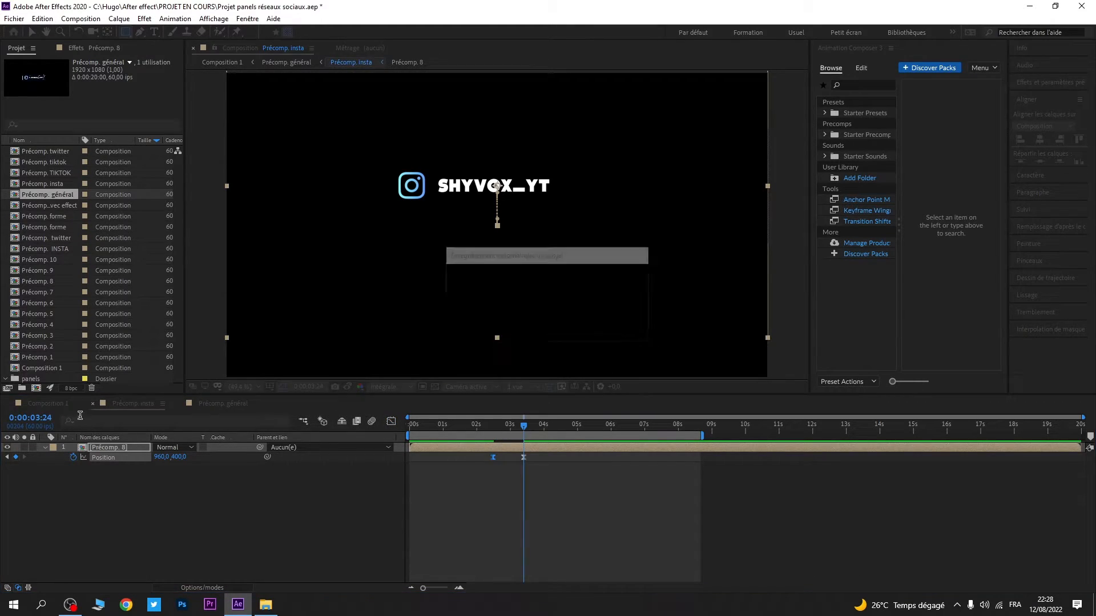
- Preview the panel animation in Composition 1 from 0 s
left_click(49, 403)
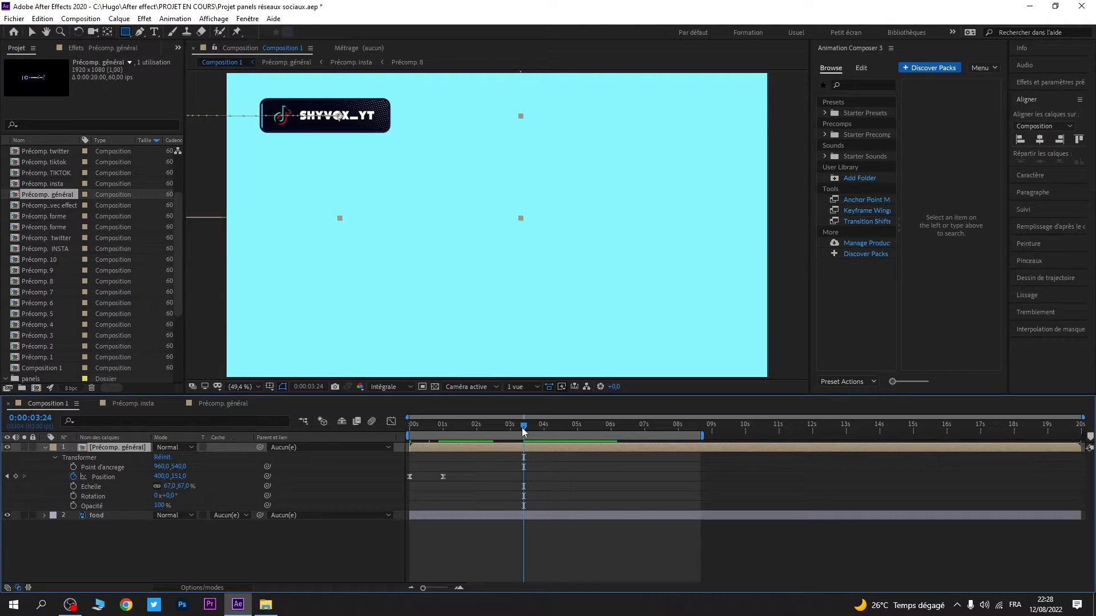
left_click_drag(523, 425, 397, 436)
key("space")
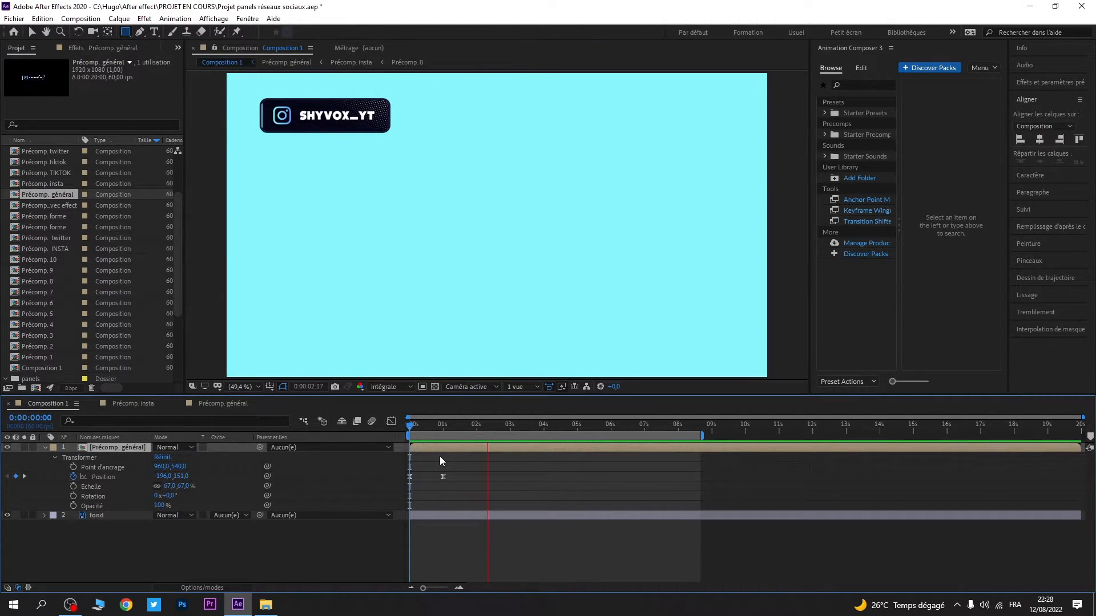
key("space")
- Set the current time to Précomp. insta's first Position keyframe at 0:00:02:29 and return to Précomp. général
left_click(482, 425)
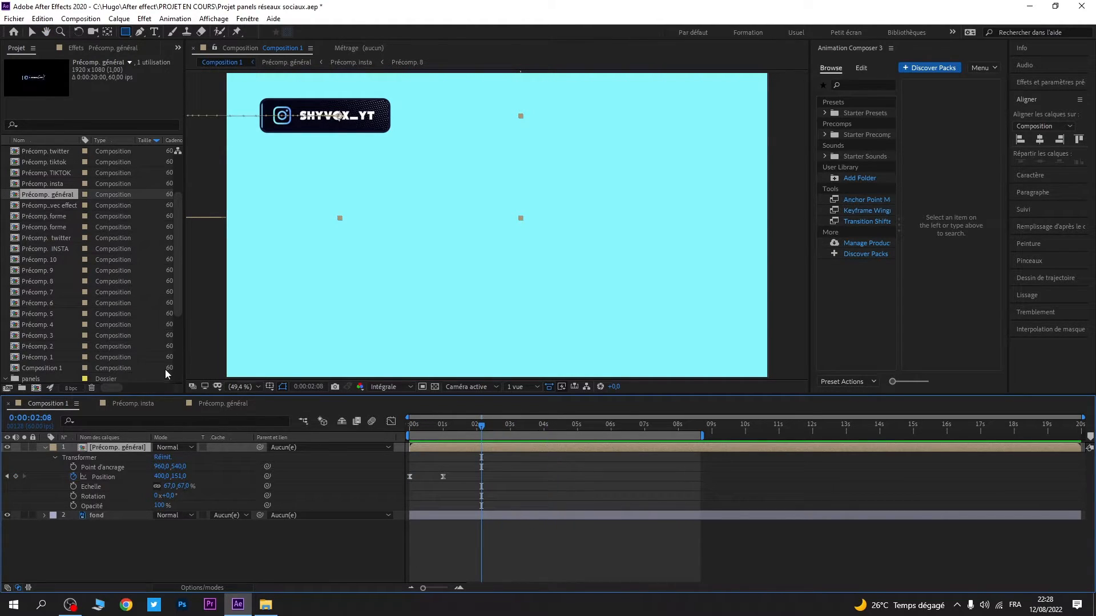
left_click(229, 404)
left_click(136, 403)
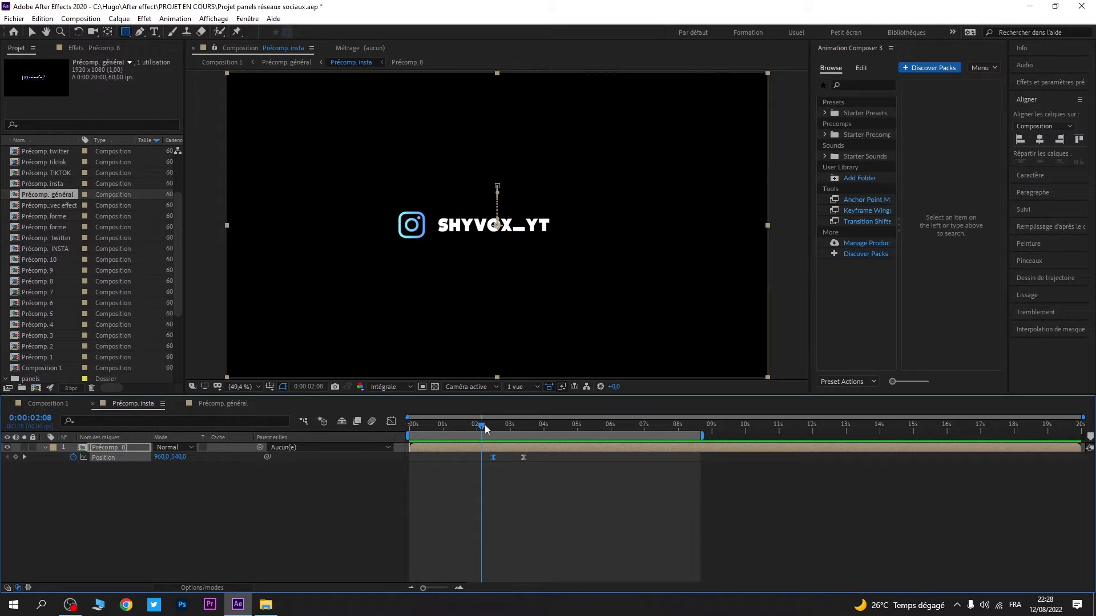
left_click_drag(486, 428, 491, 429)
left_click(233, 406)
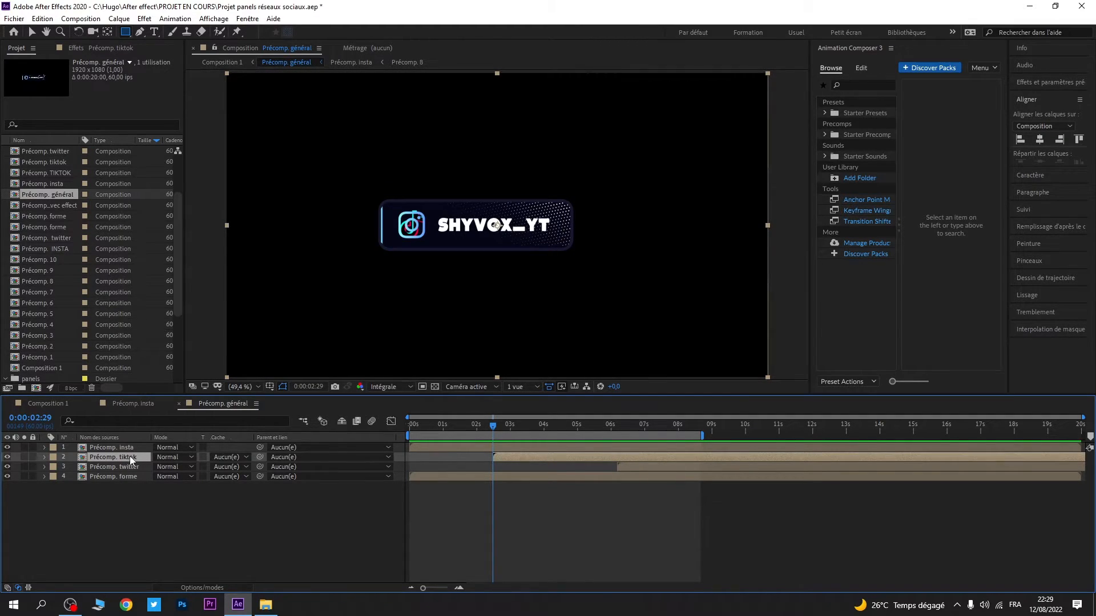
- Open Précomp. tiktok, lower its Précomp. 10 layer to Position 960, 721, and check its placement below the panel in Précomp. général
double_click(131, 454)
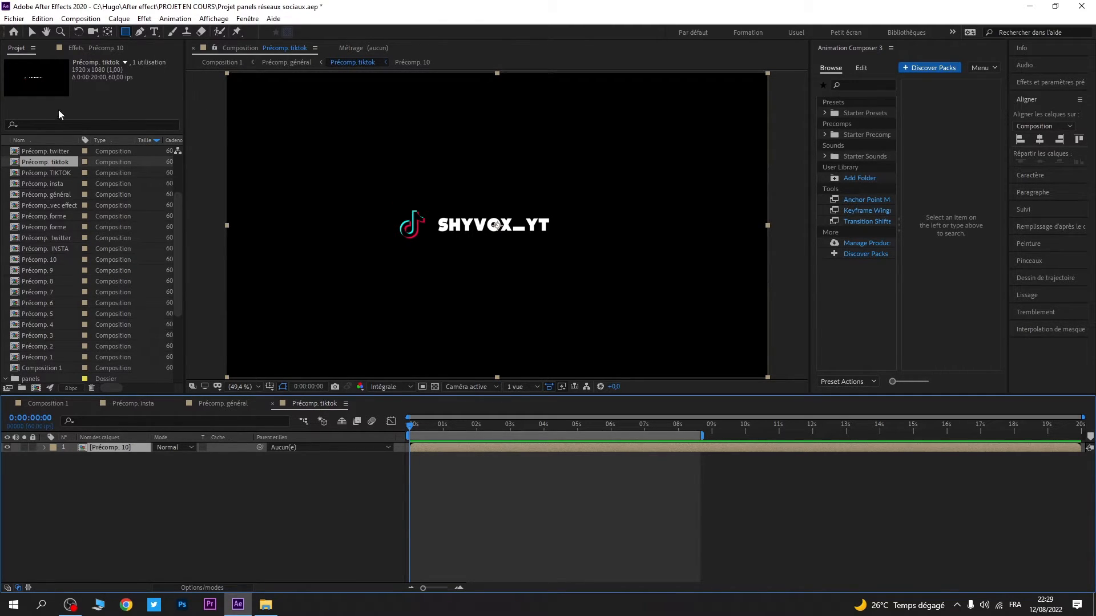
key("p")
left_click_drag(176, 458, 227, 465)
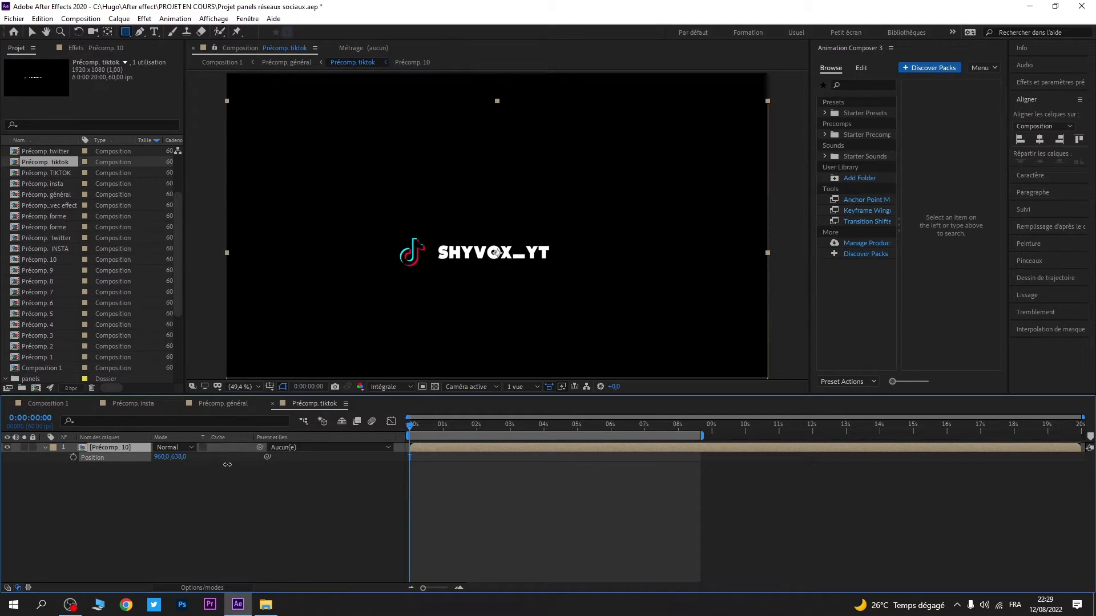
left_click(212, 403)
left_click(314, 403)
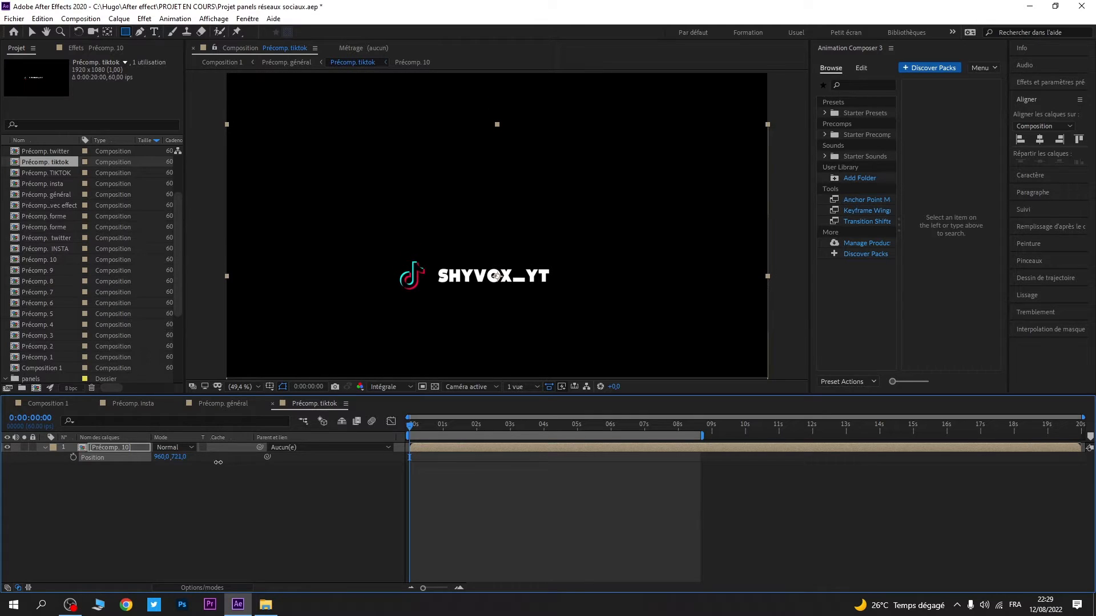
left_click(214, 403)
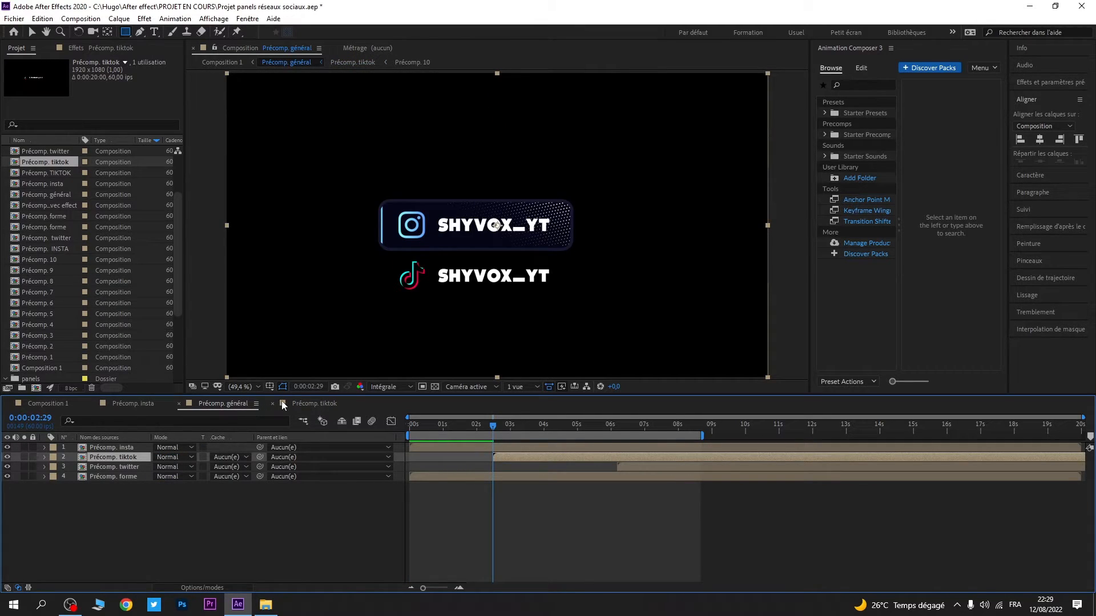
- Raise the Précomp. 10 layer in Précomp. tiktok to Position 960, 697 and check its placement in Précomp. général
left_click(317, 406)
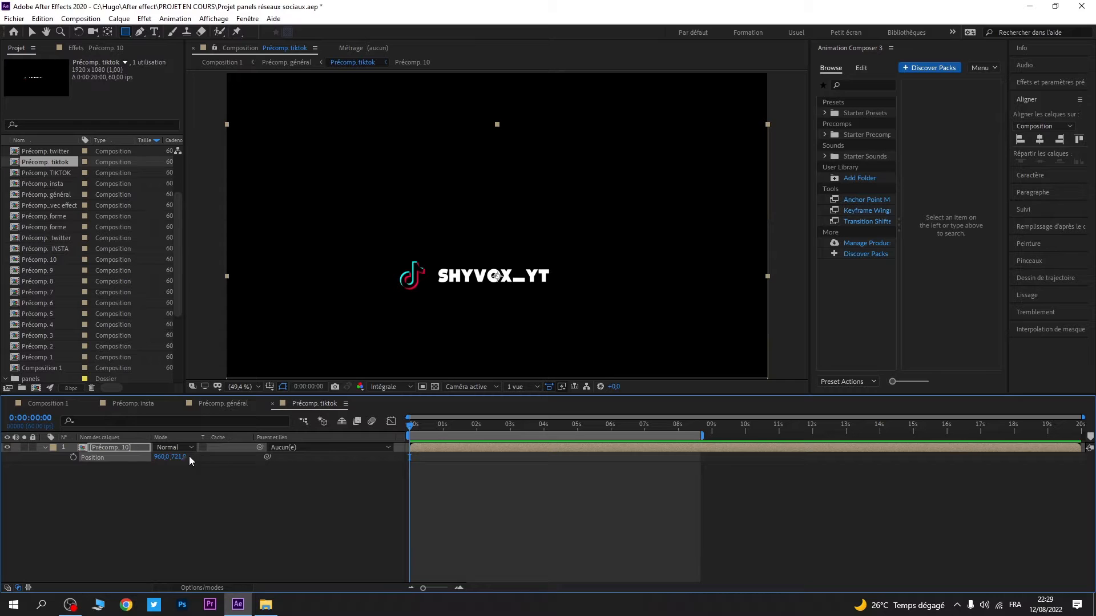
left_click(235, 405)
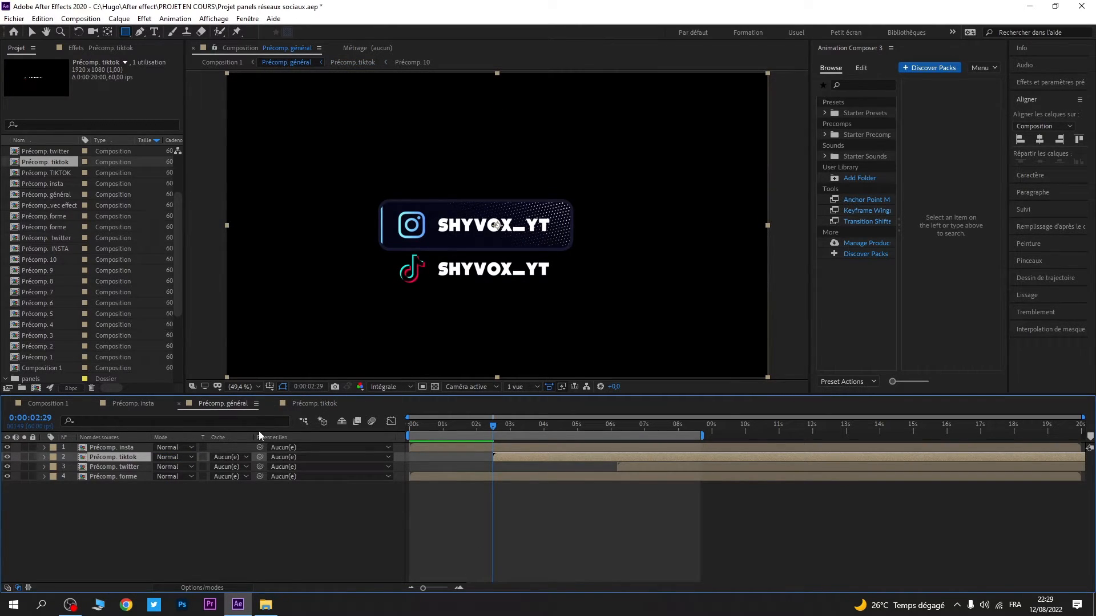
left_click(328, 403)
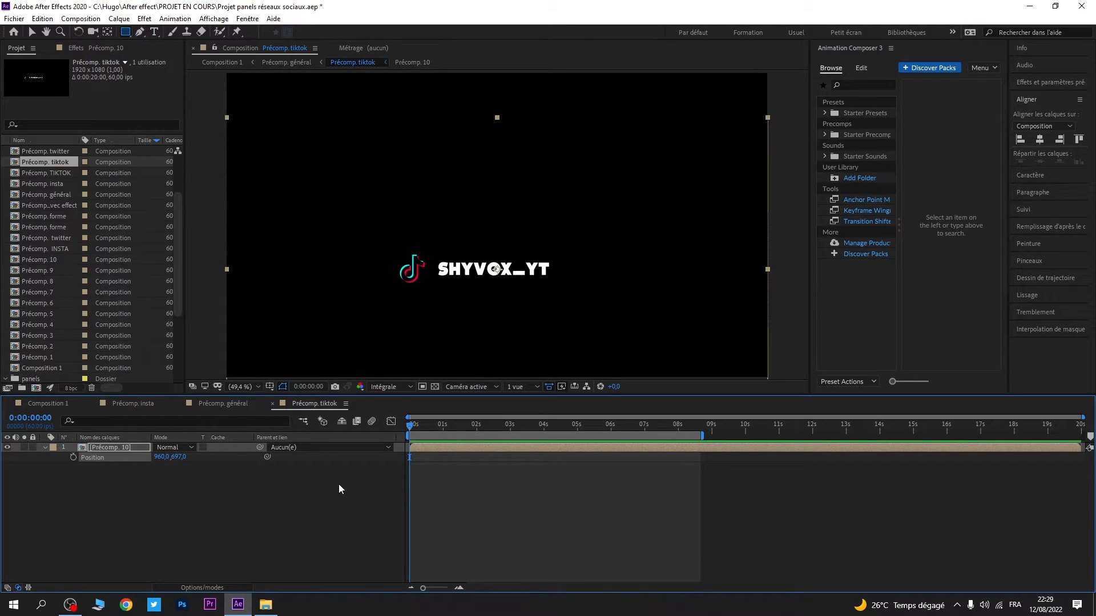
- Keyframe Précomp. 10's Position at 0:00:00:00 and raise it to 960, 556 at 0:00:00:56, matching the time of Précomp. insta's last keyframe
left_click(72, 457)
left_click_drag(411, 425, 444, 432)
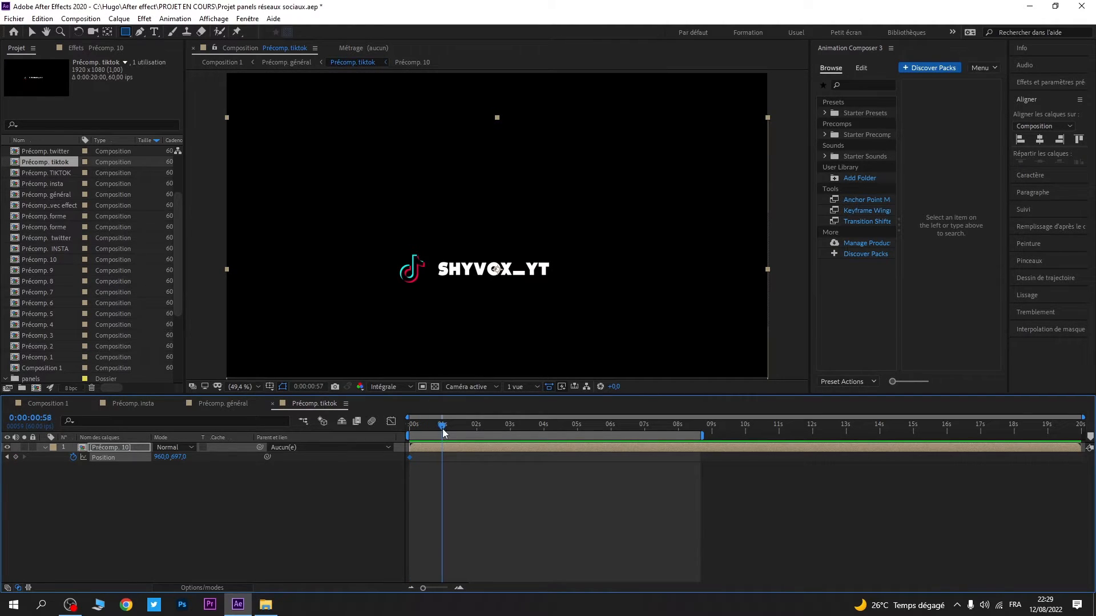
left_click(129, 404)
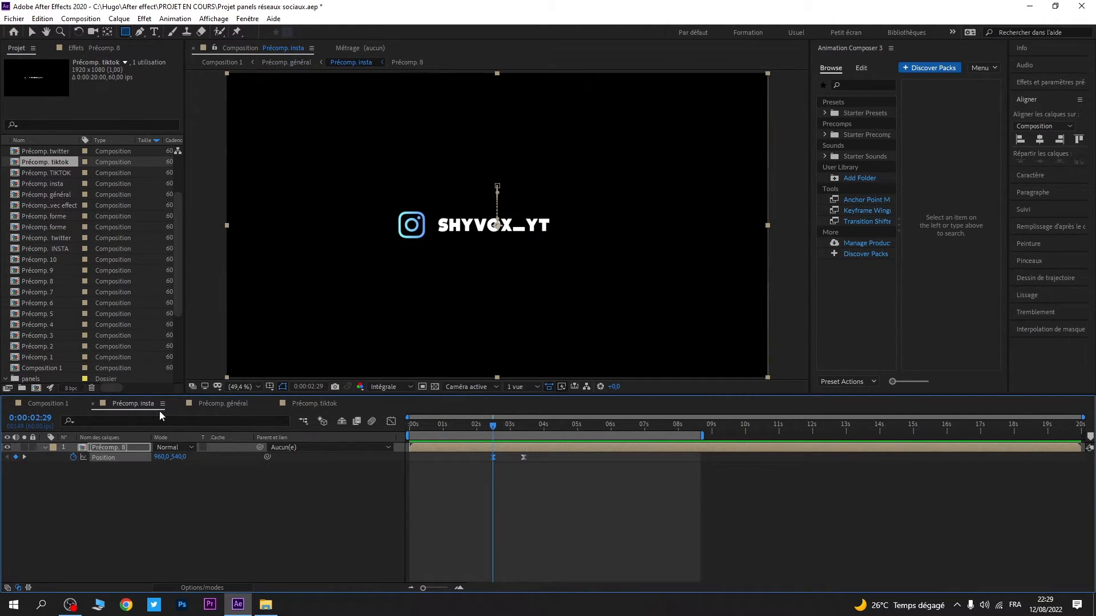
left_click_drag(493, 426, 525, 427)
left_click(321, 406)
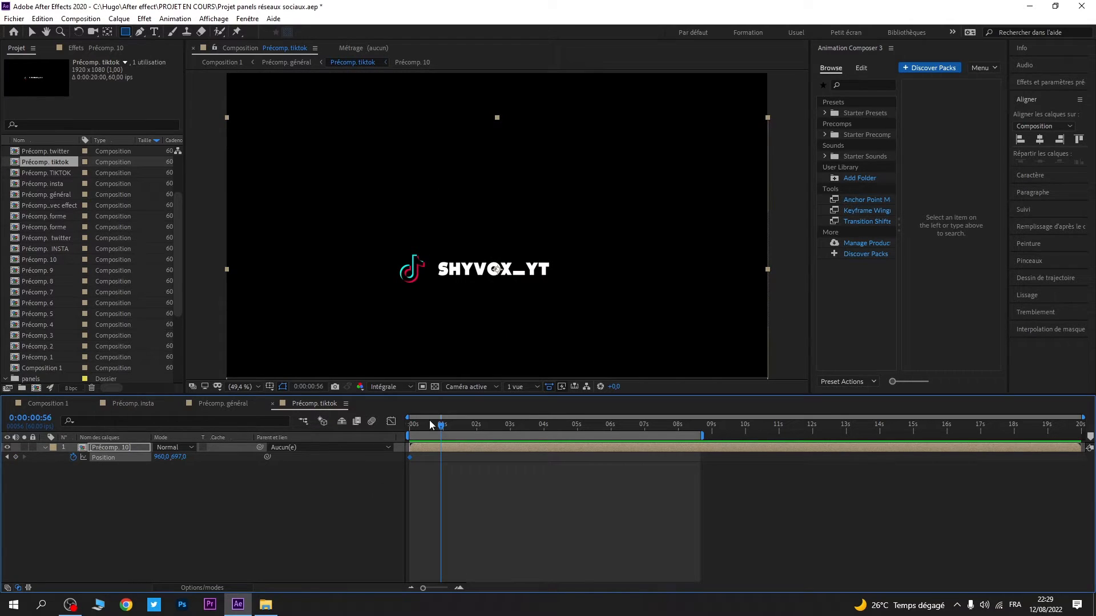
left_click_drag(178, 457, 101, 454)
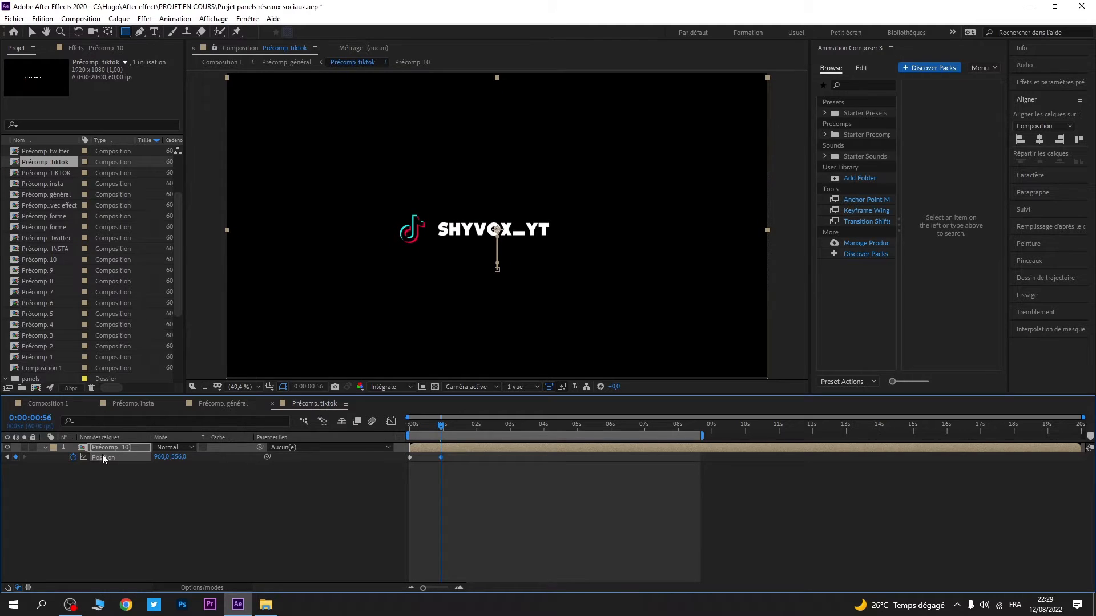
- Adjust Précomp. 10's Position at 0:00:00:56 to 960, 537, checking in Précomp. général that the TikTok content sits centred in the panel
left_click(214, 405)
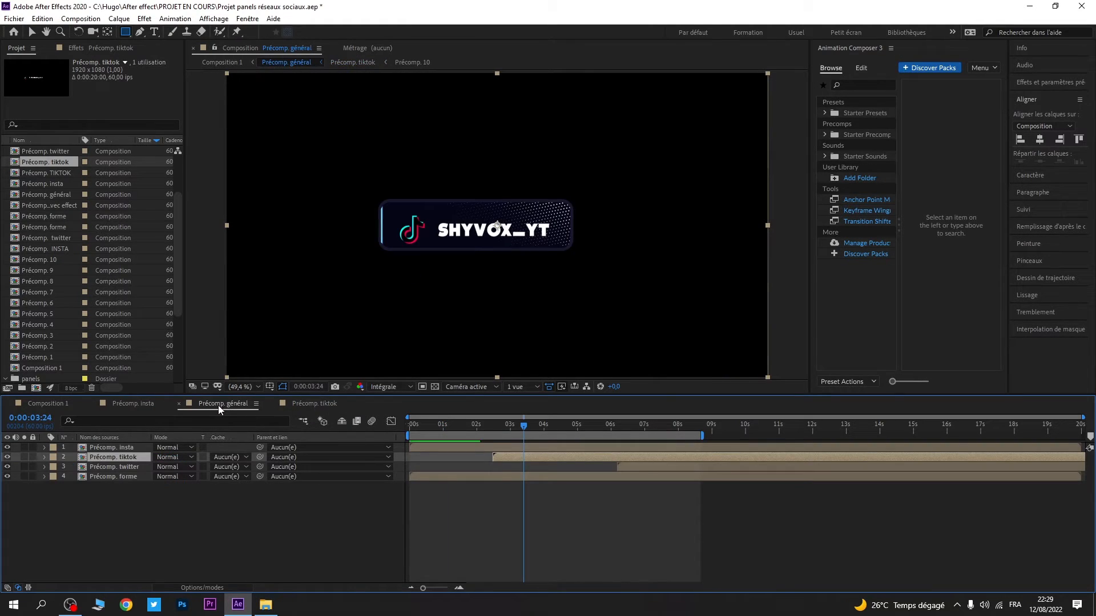
left_click(312, 405)
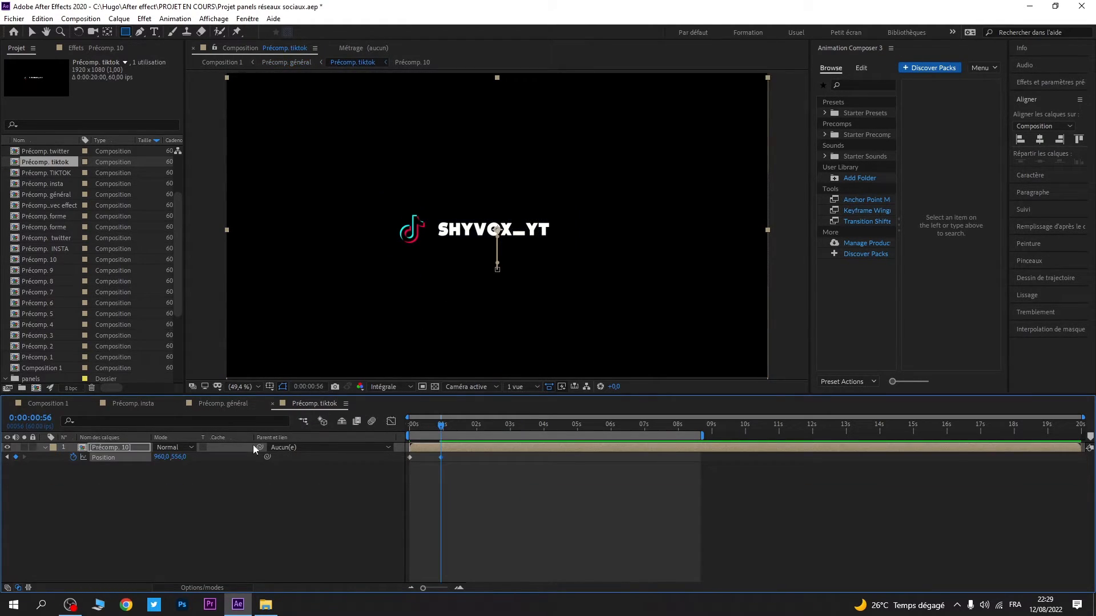
left_click_drag(186, 461, 175, 461)
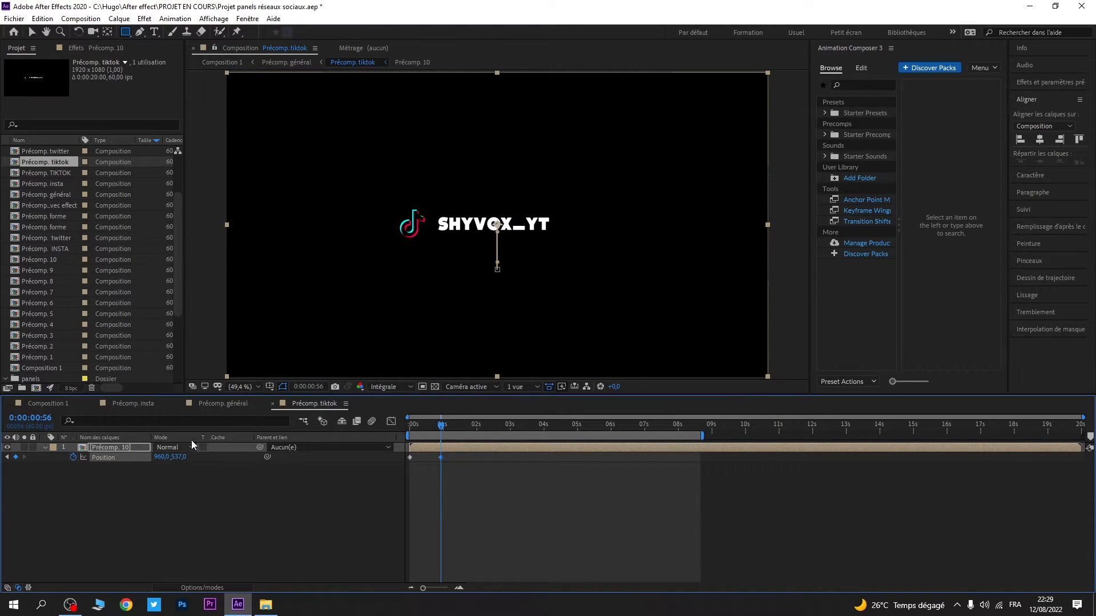
left_click(224, 409)
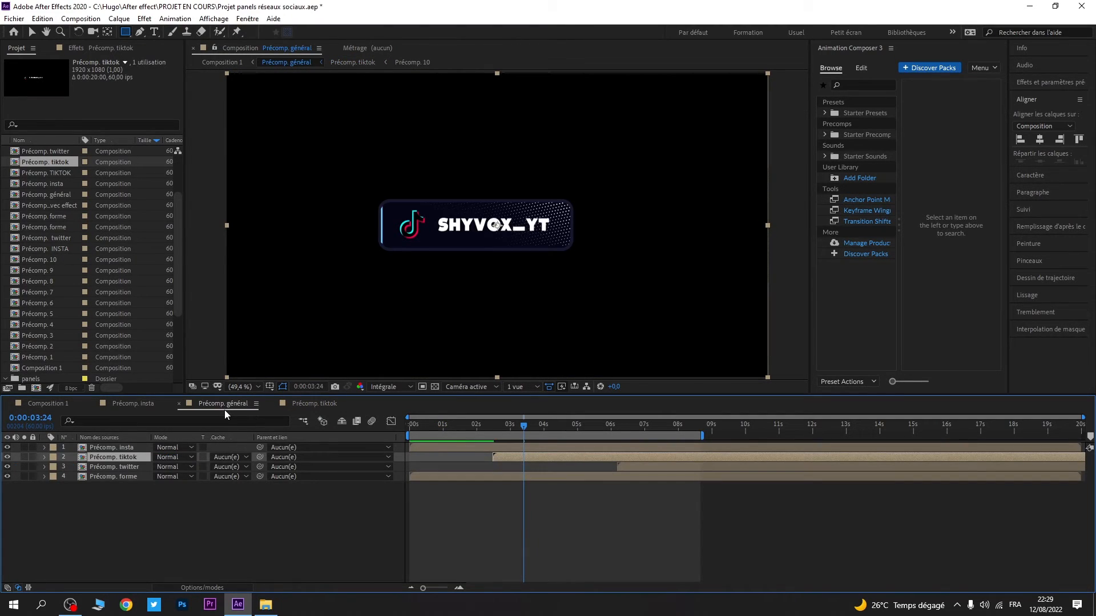
- Ease both Position keyframes of Précomp. 10 and reshape their speed graph for a fast start and a gradual slowdown
left_click(313, 405)
left_click_drag(453, 462, 412, 457)
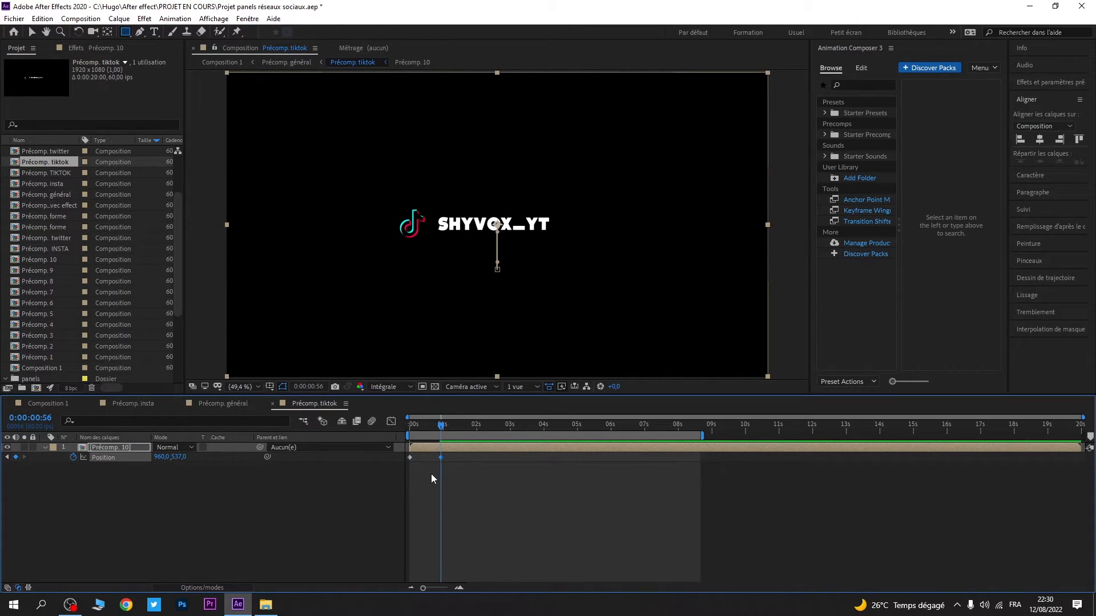
key("F9")
left_click(452, 455)
left_click_drag(452, 455, 408, 458)
left_click(391, 422)
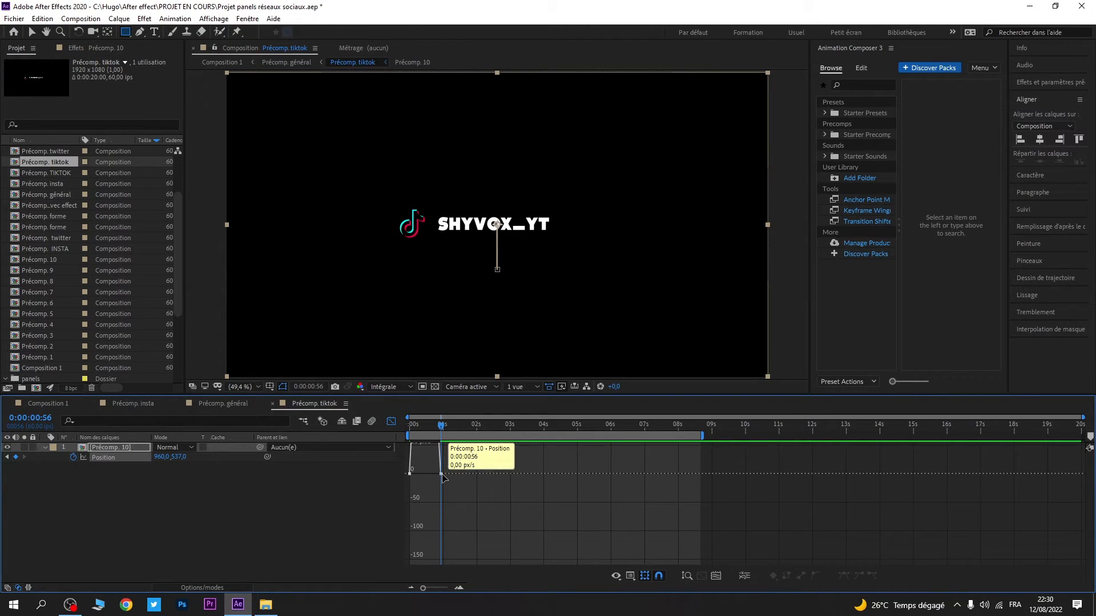
left_click(416, 473)
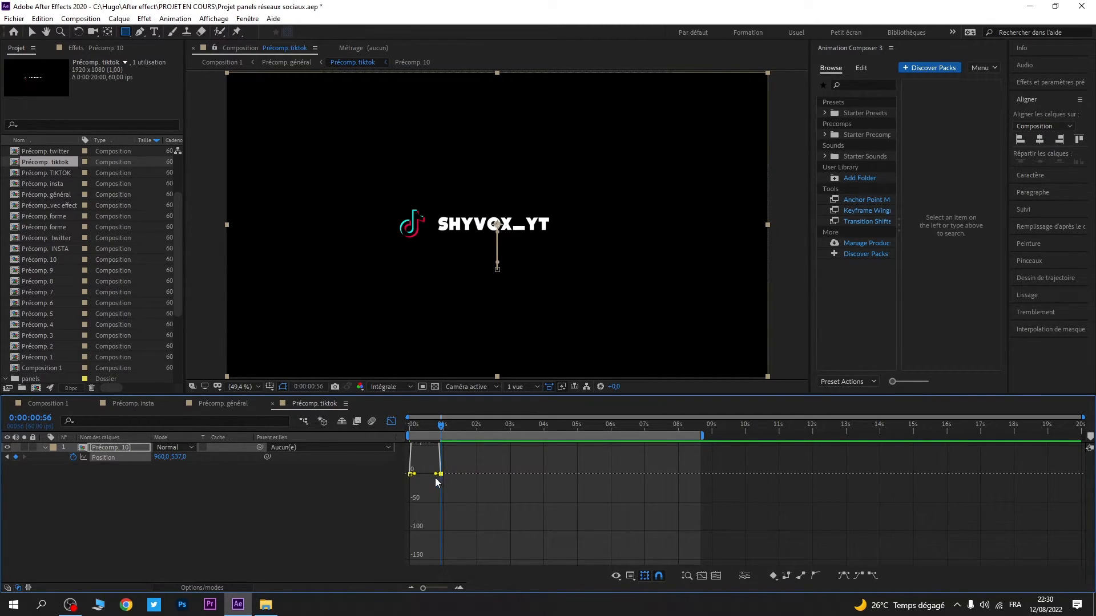
left_click_drag(436, 474, 416, 480)
left_click(388, 424)
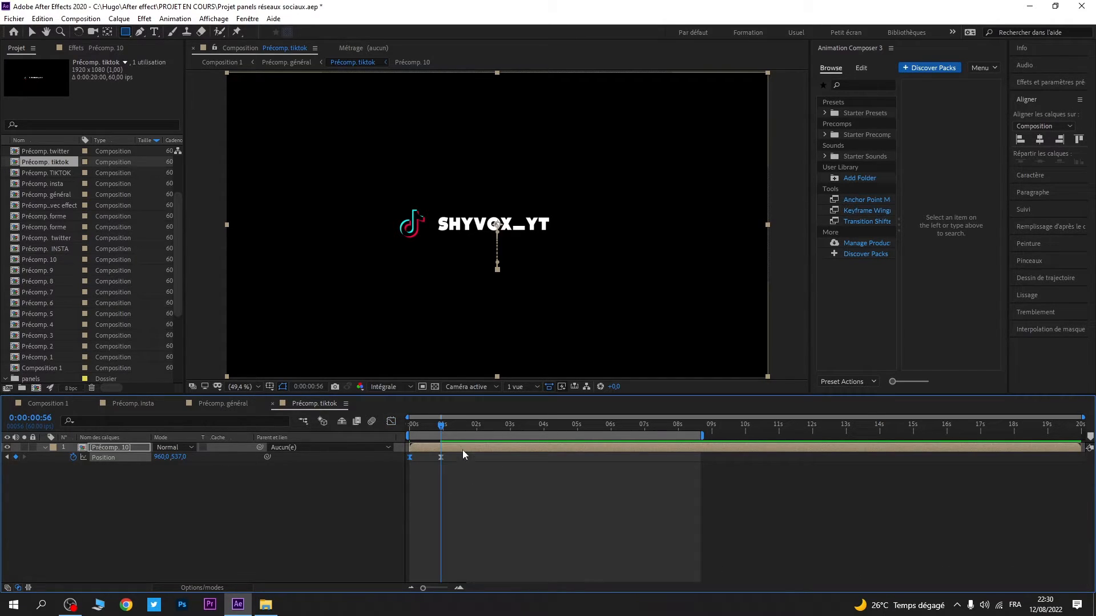
- Preview the Instagram-to-TikTok transition in Composition 1 from 0 s and set the current time to 0:00:02:37
left_click(55, 405)
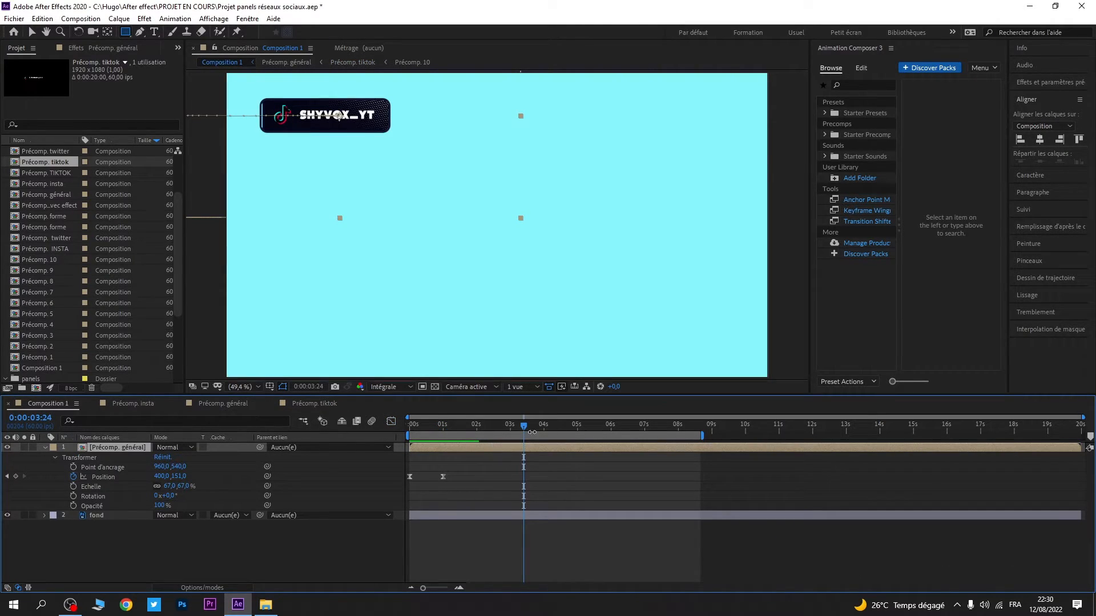
left_click_drag(525, 435, 314, 427)
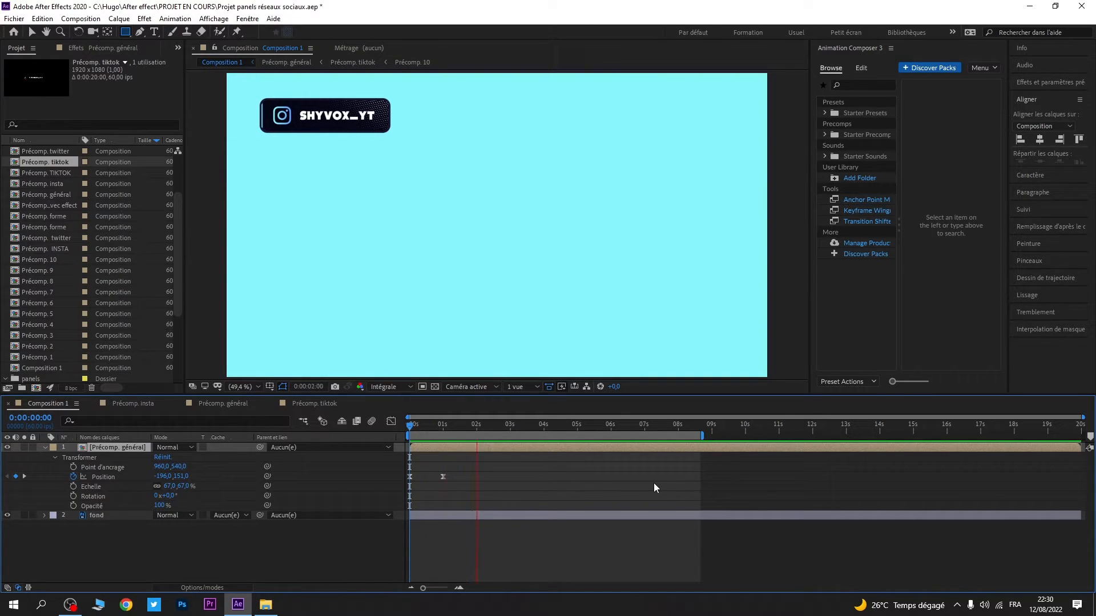
key("space")
left_click_drag(556, 430, 497, 426)
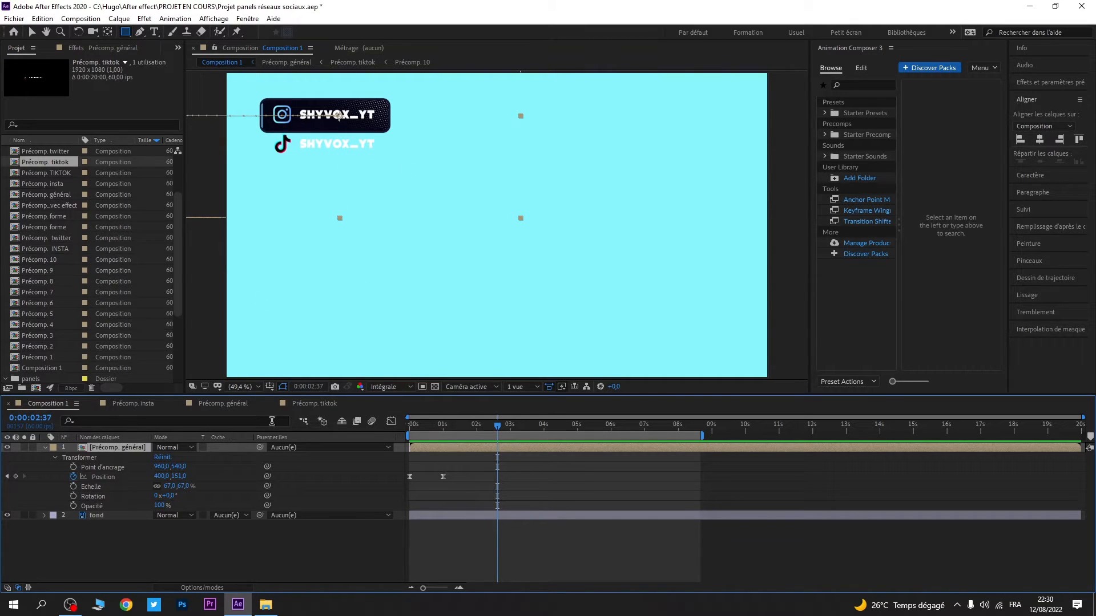
- Collapse the properties of the Précomp. général layer in Composition 1 and of the Précomp. 10 layer in Précomp. tiktok
left_click(53, 448)
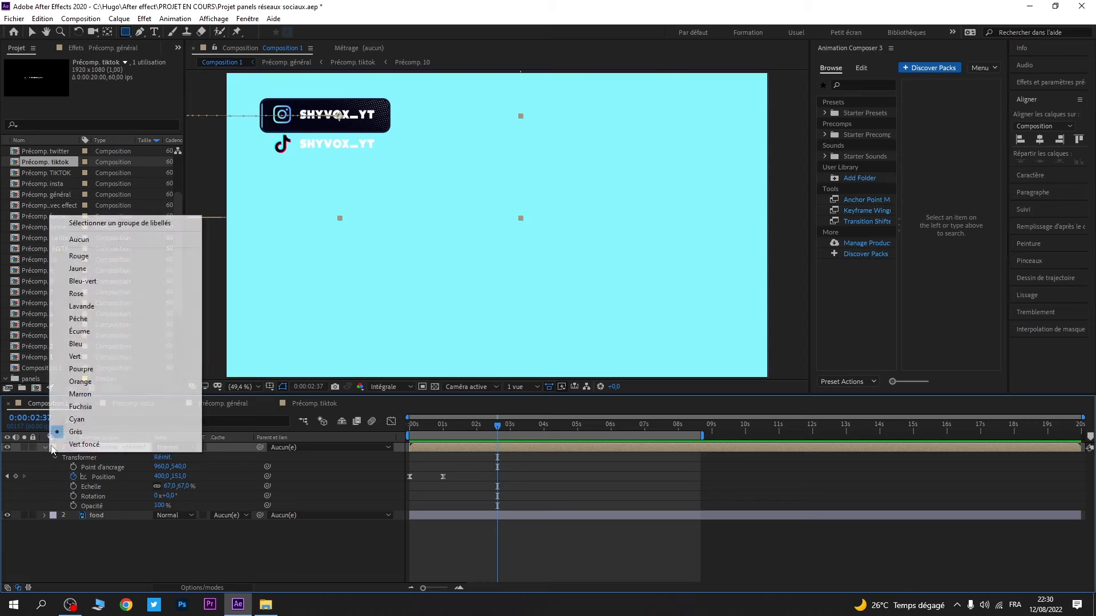
left_click(45, 447)
left_click(46, 447)
left_click(207, 409)
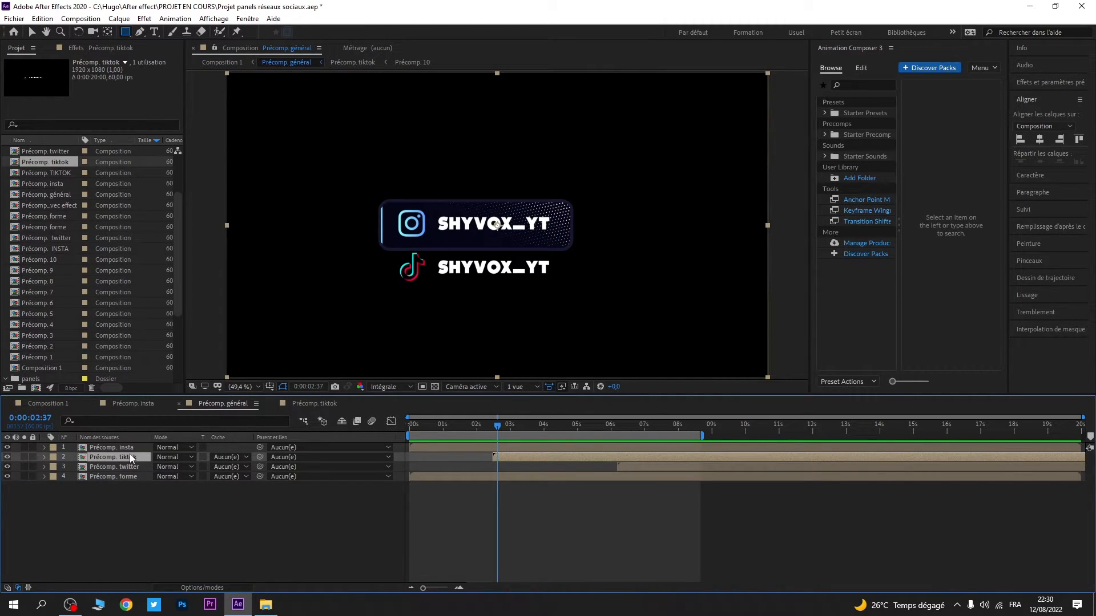
double_click(129, 460)
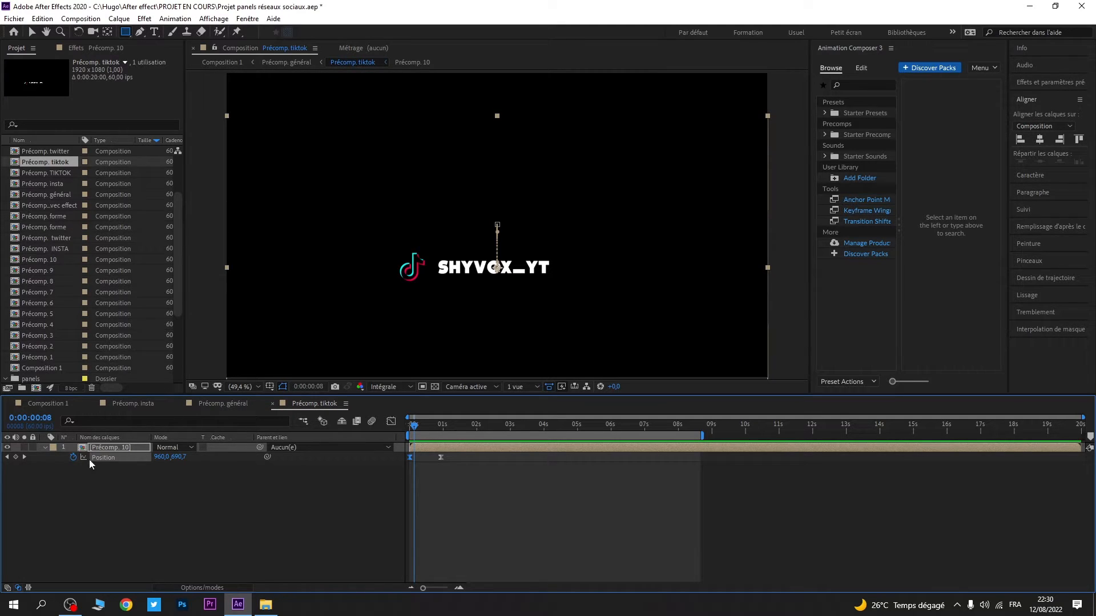
left_click(45, 447)
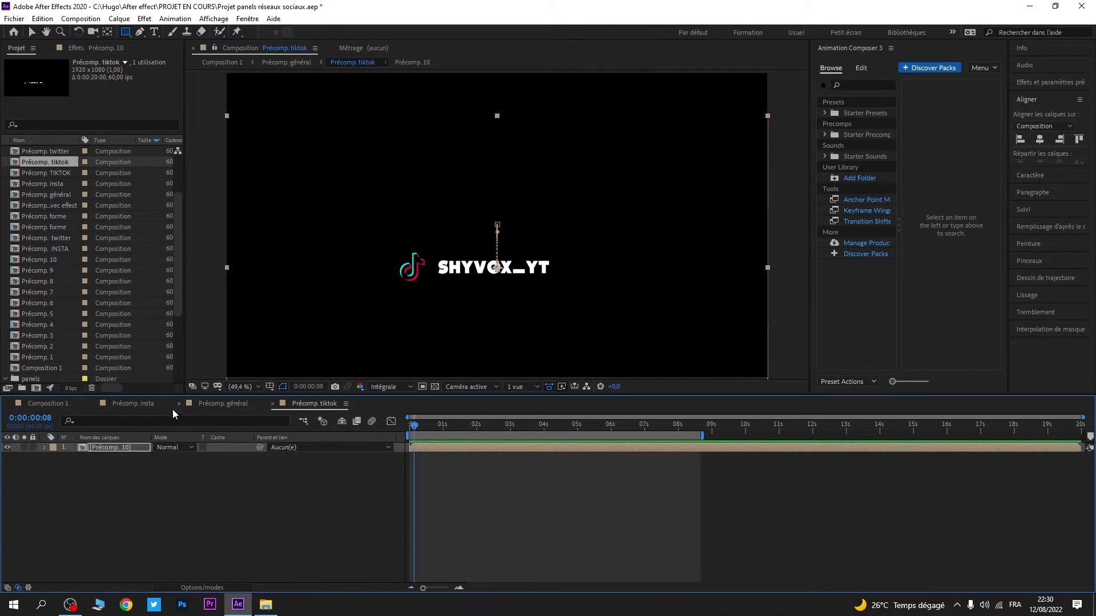
- Draw a rectangular mask just inside the panel on the Précomp. tiktok layer in Précomp. général, and collapse the layer's properties
left_click(227, 404)
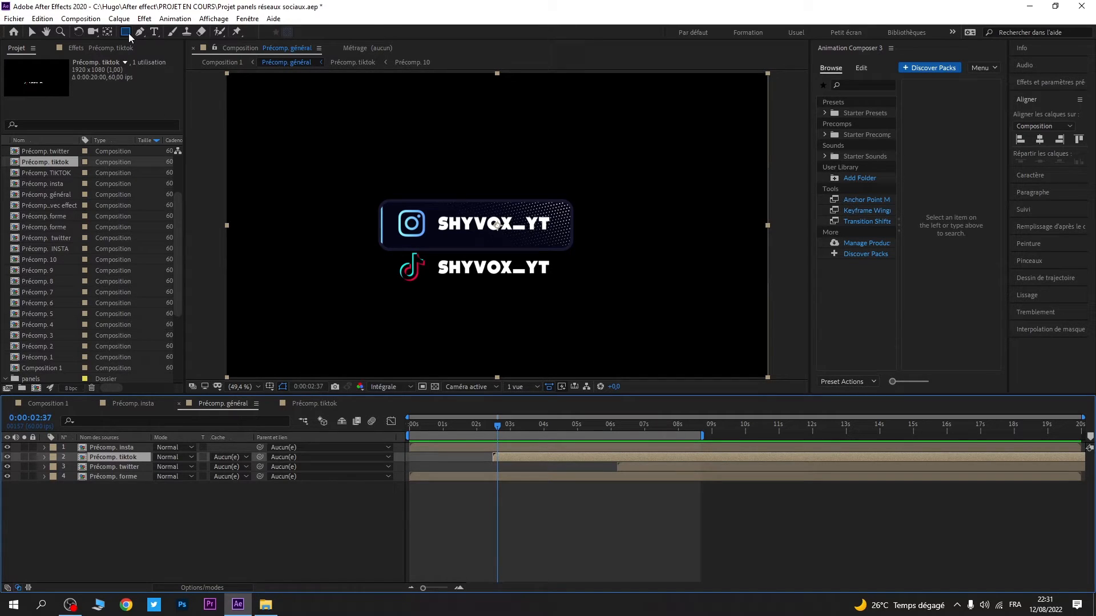
left_click_drag(392, 206, 562, 241)
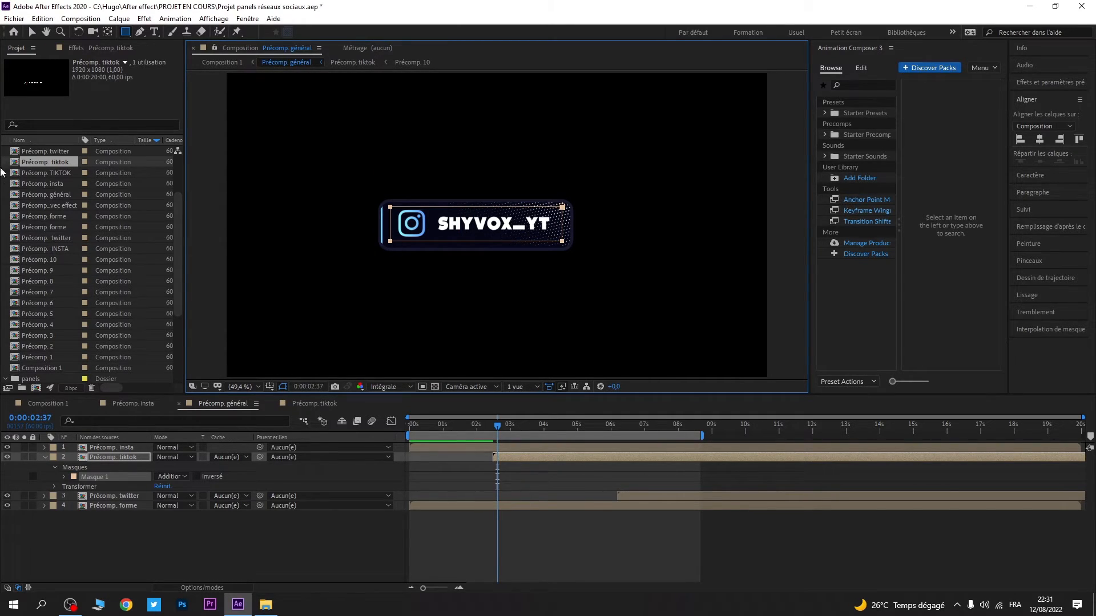
left_click(33, 32)
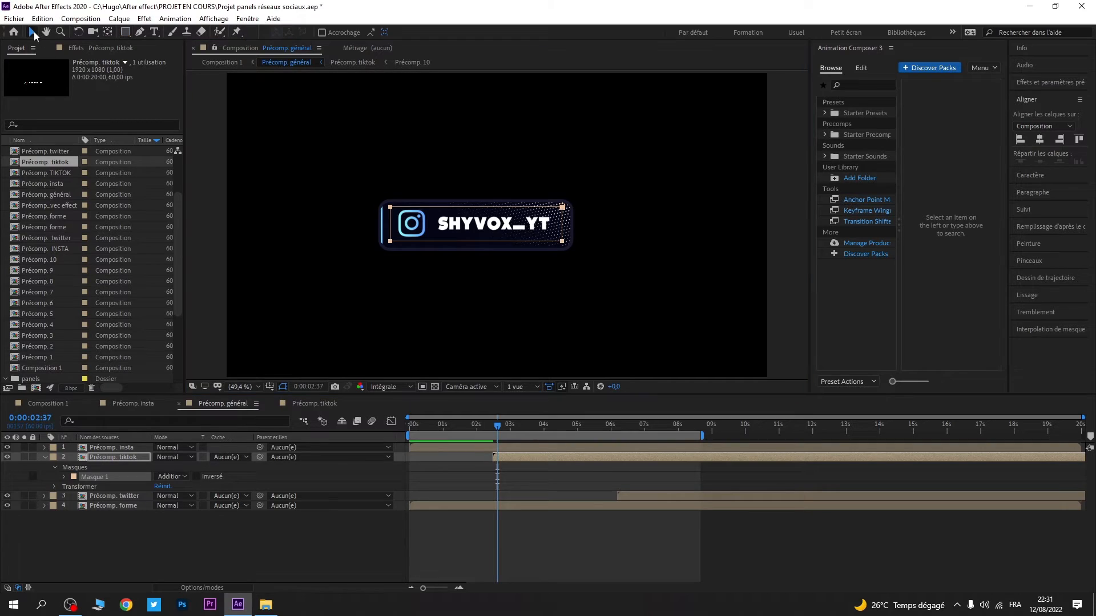
left_click(45, 457)
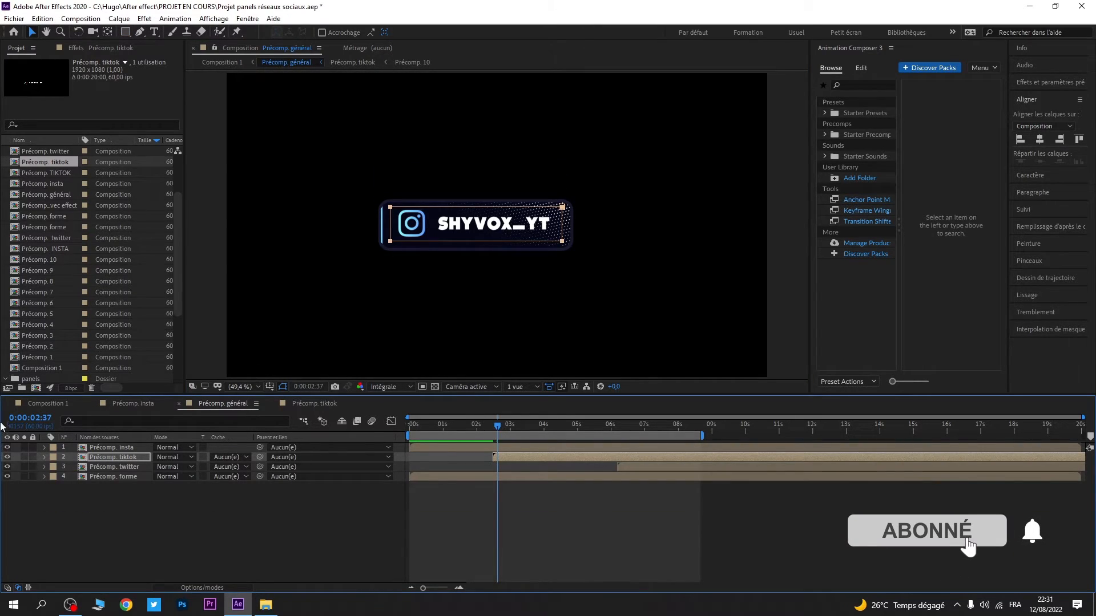
- Preview the masked TikTok transition in Composition 1 from 0 s, and return to the start of Précomp. général
left_click(50, 402)
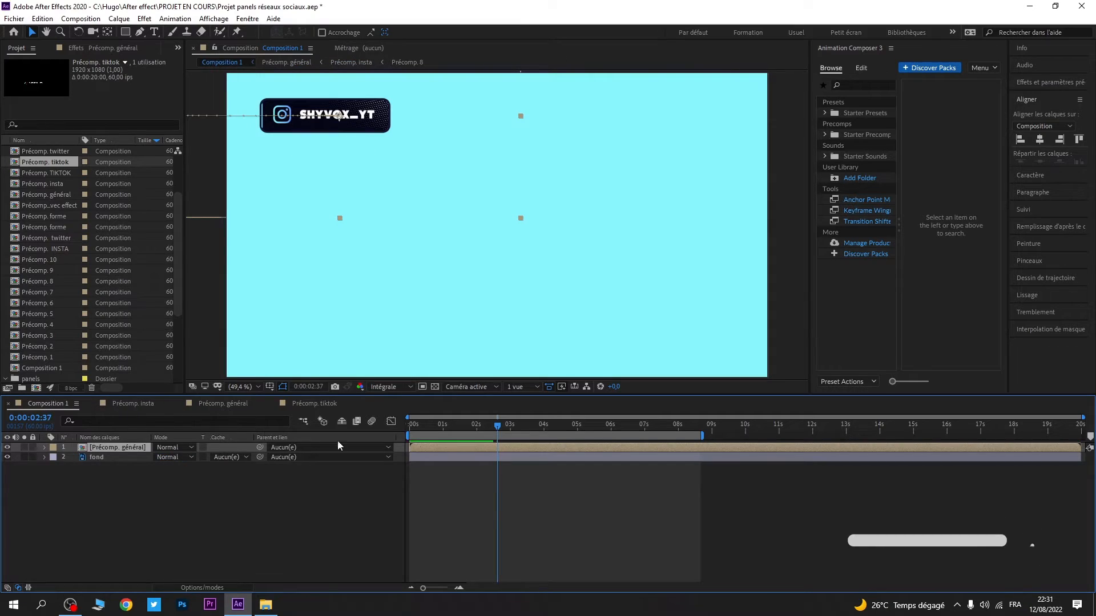
left_click_drag(495, 427, 294, 428)
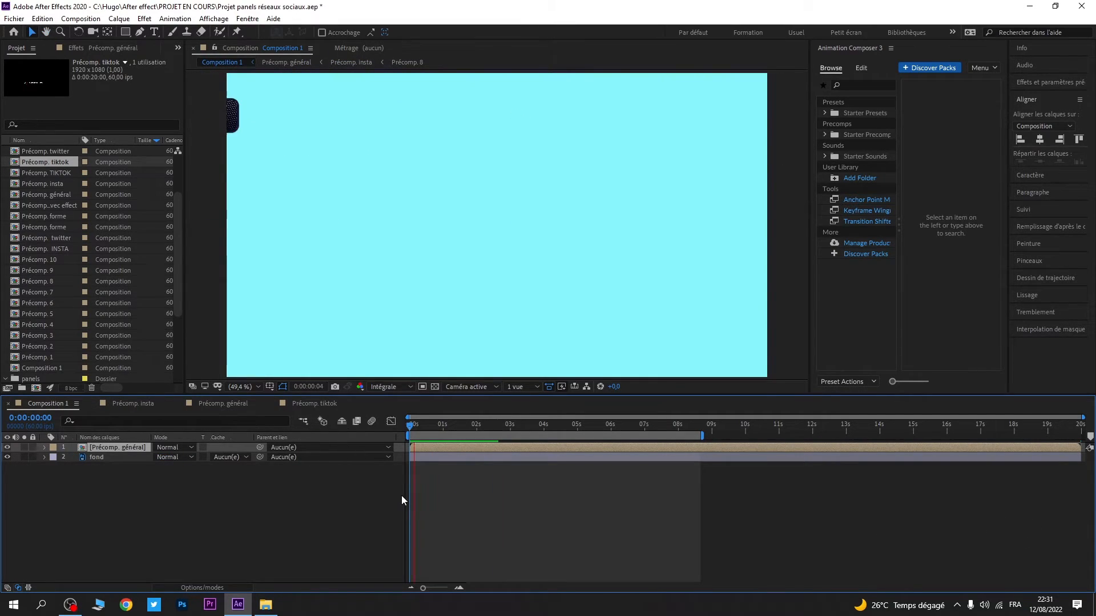
key("space")
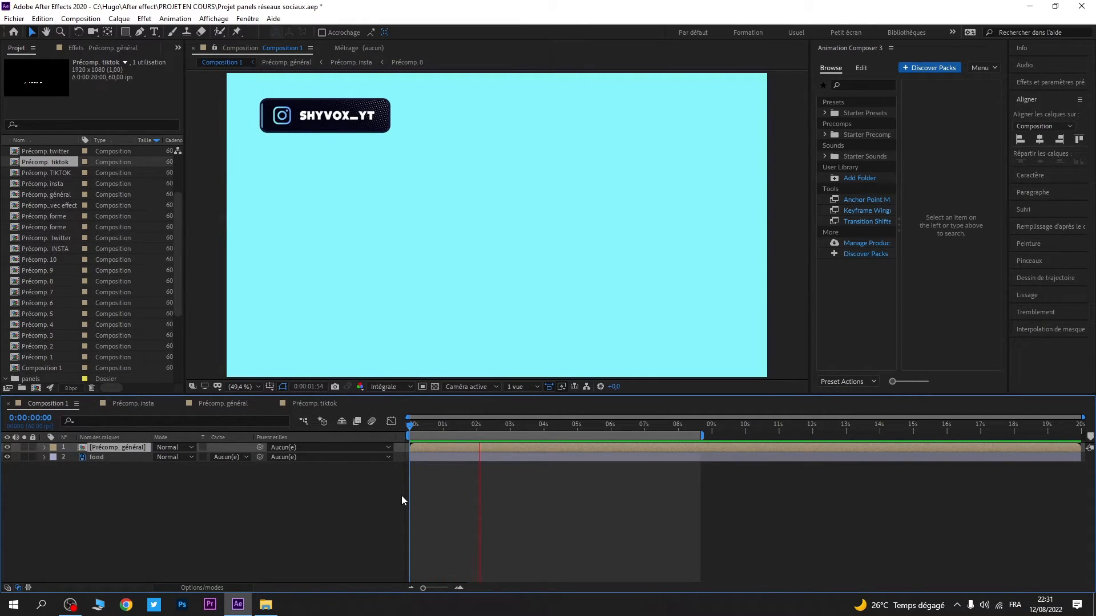
key("space")
left_click(311, 403)
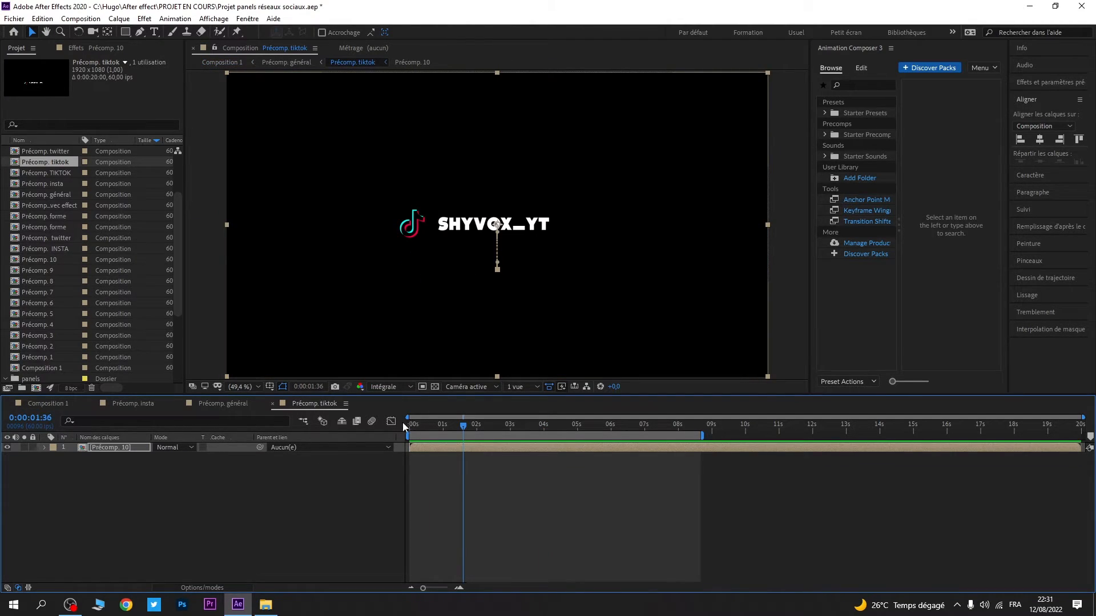
left_click(228, 403)
left_click_drag(545, 426, 398, 429)
- Check the panel's entrance in Composition 1 up to 0:00:00:59, and move the Précomp. twitter layer in Précomp. général to start at 0:00:04:01
left_click(41, 406)
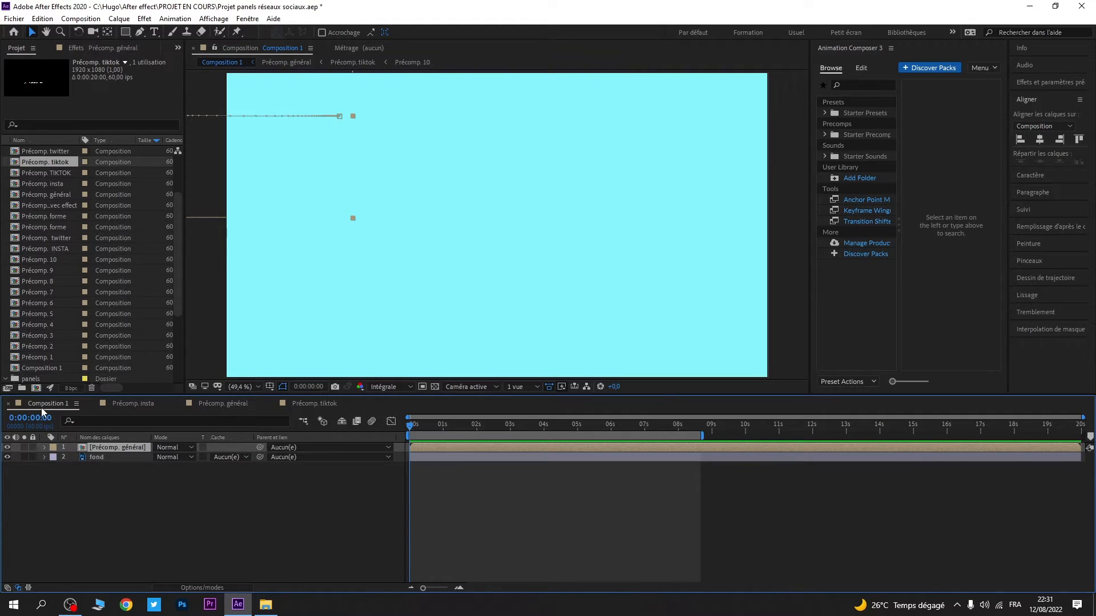
left_click_drag(411, 429, 443, 433)
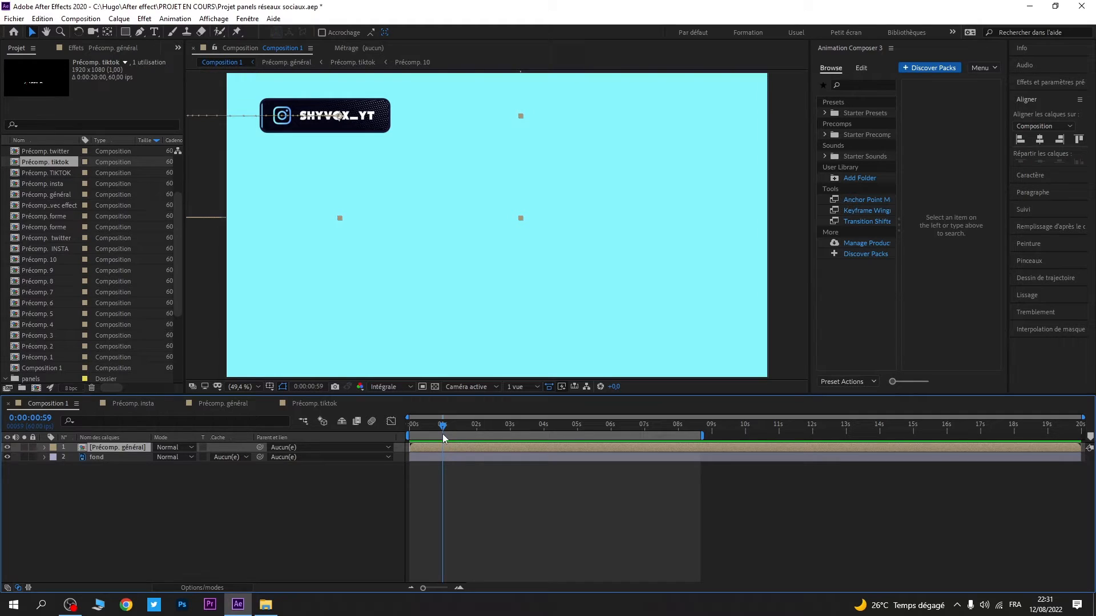
left_click(317, 403)
left_click(219, 404)
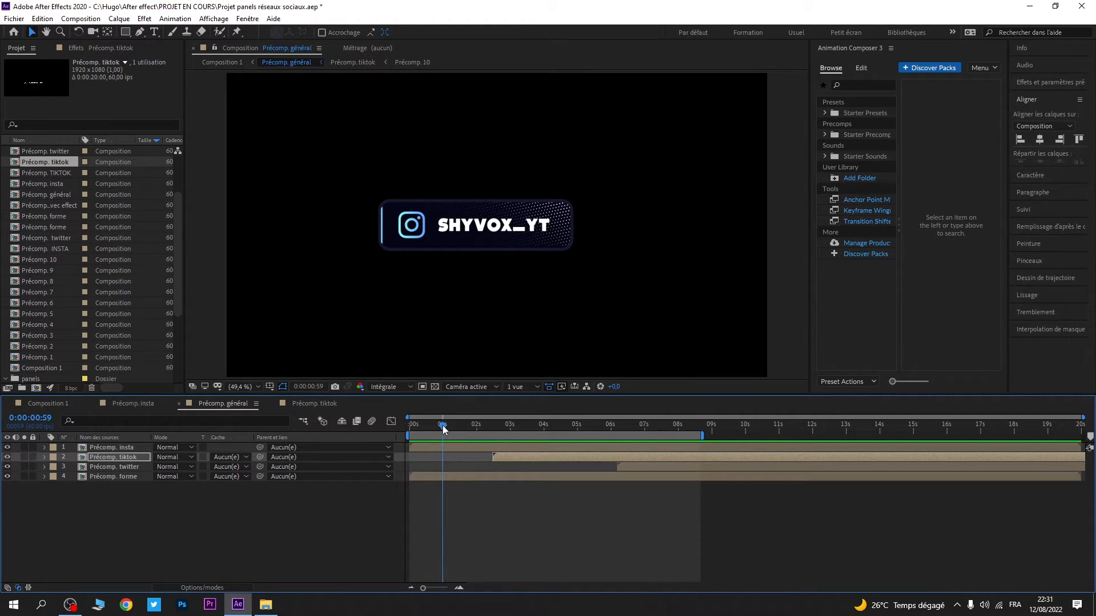
left_click_drag(446, 427, 545, 446)
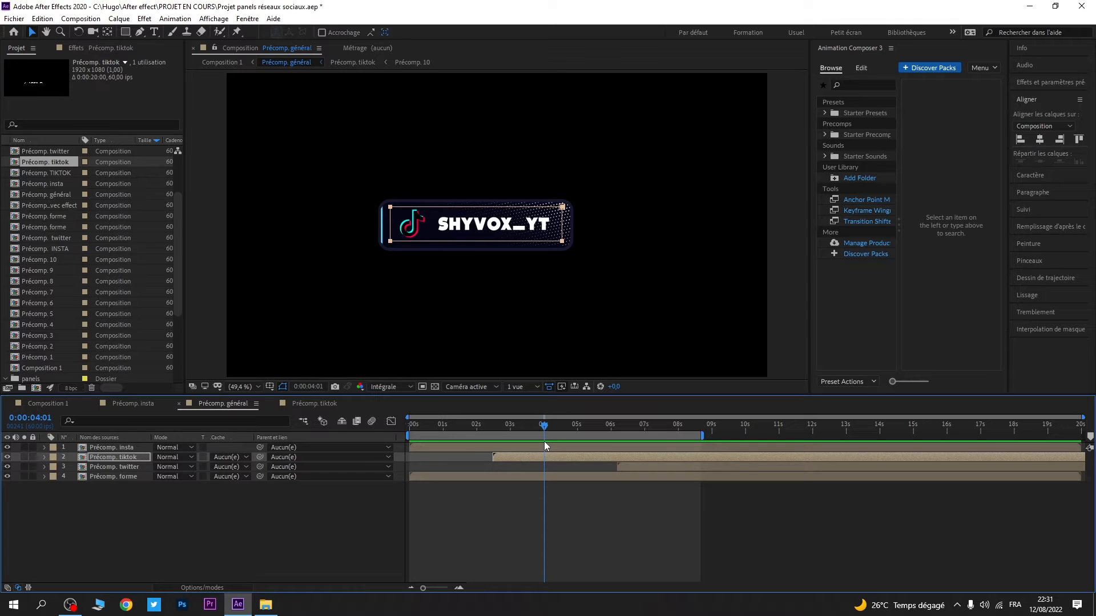
left_click_drag(631, 467, 567, 472)
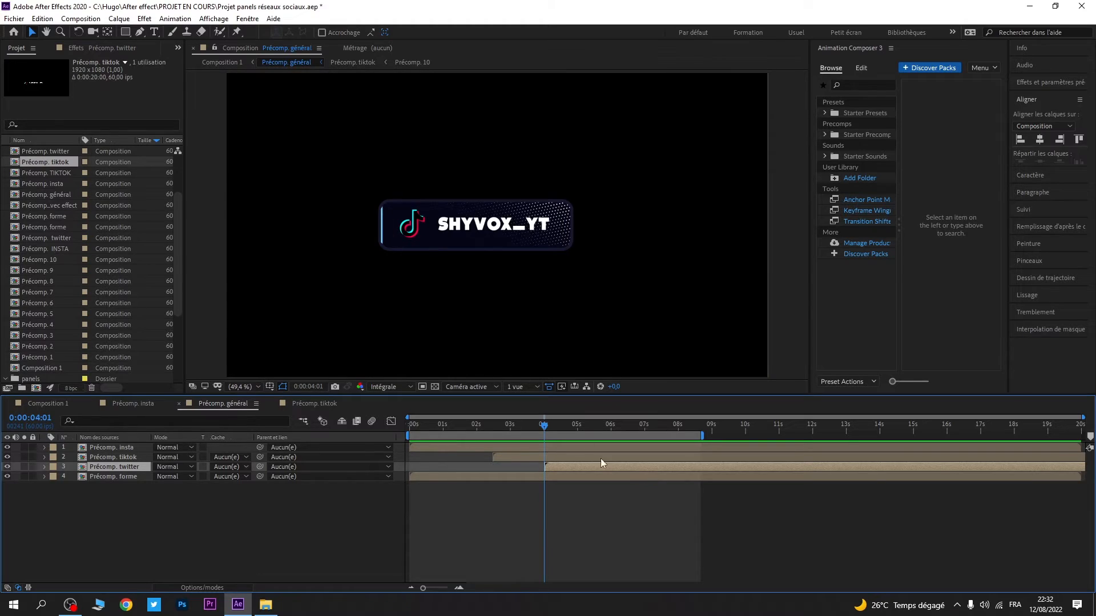
- Copy both Position keyframes of Précomp. 8 in Précomp. insta, and reveal the Position property of Précomp. 10 in Précomp. tiktok
left_click(314, 404)
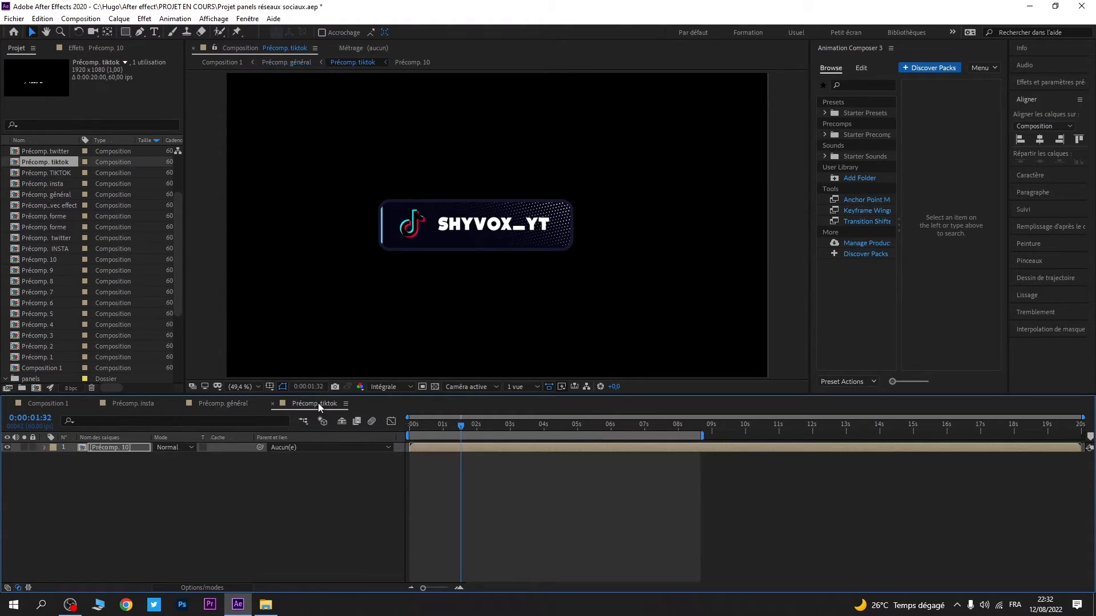
left_click(133, 403)
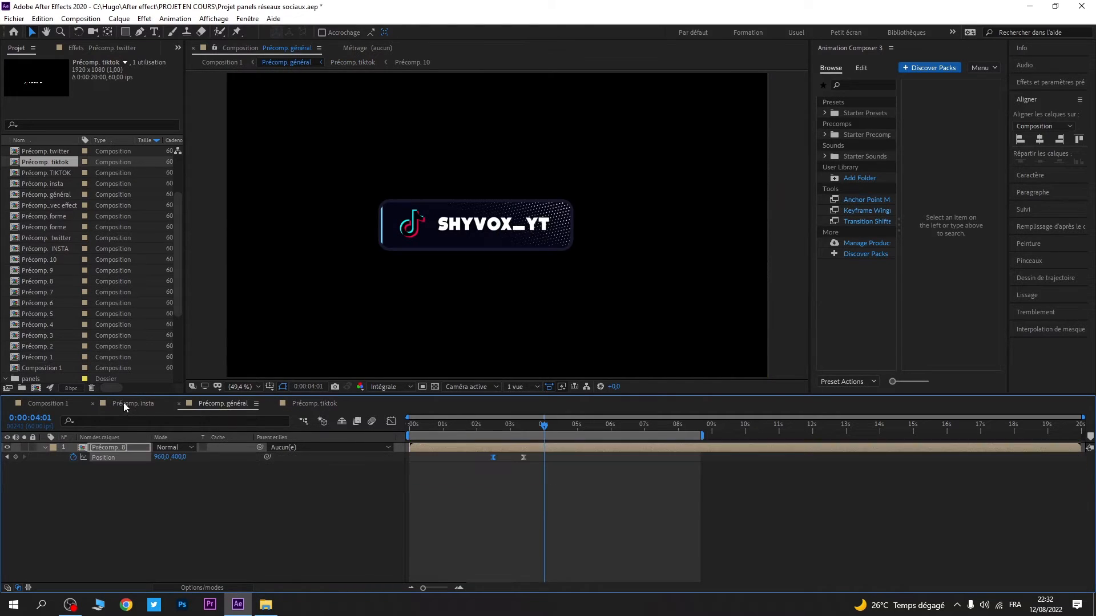
left_click_drag(539, 460, 484, 457)
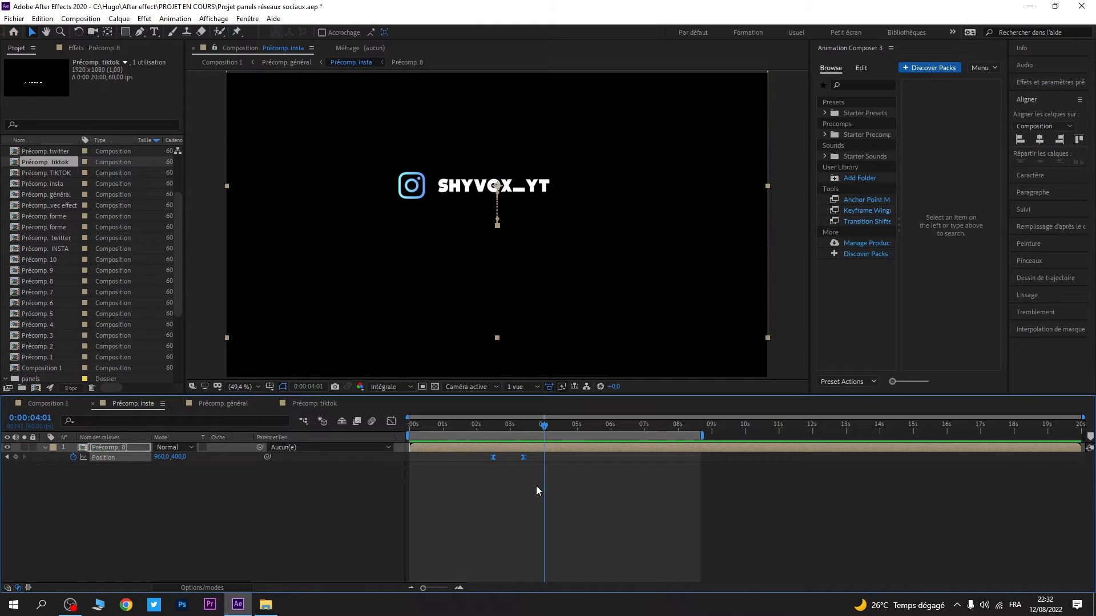
left_click(318, 404)
left_click(130, 448)
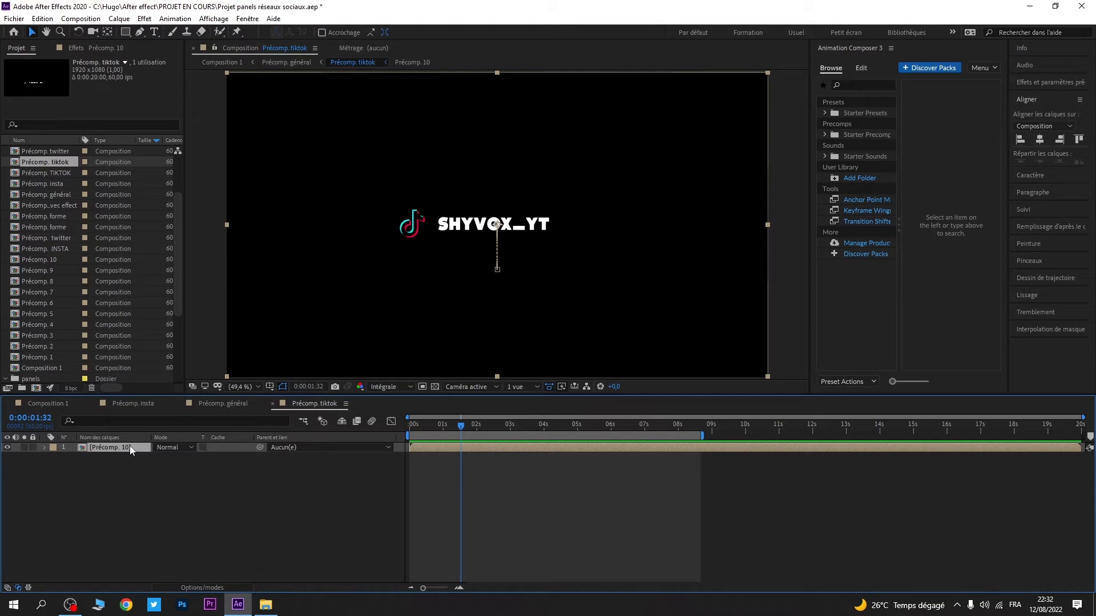
key("p")
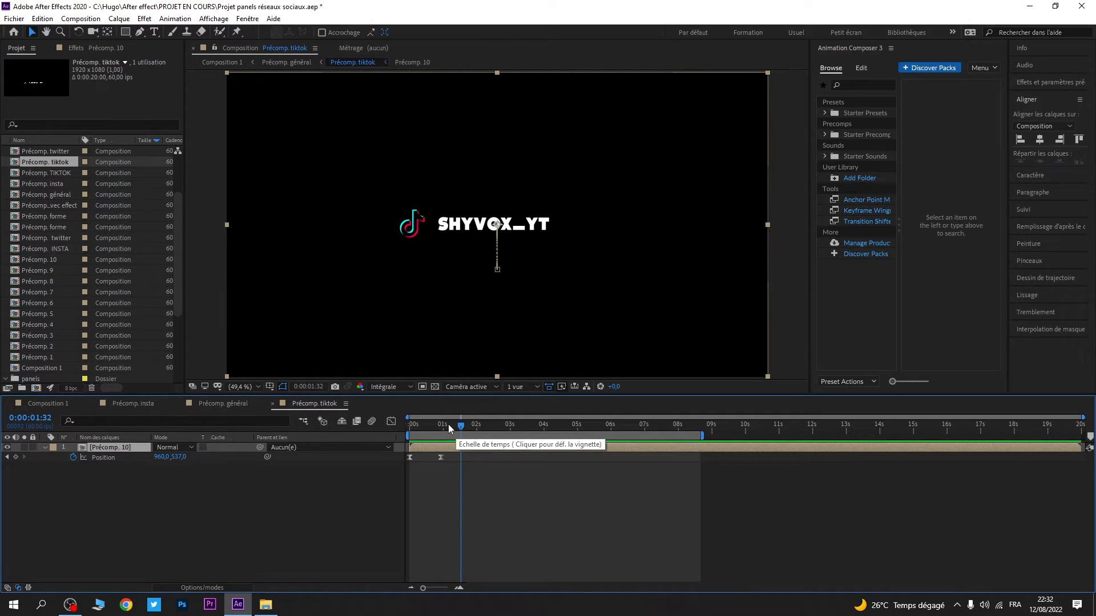
- In Précomp. général, move the Précomp. twitter layer's start later to about 0:00:04:46 and place the playhead there
left_click(224, 404)
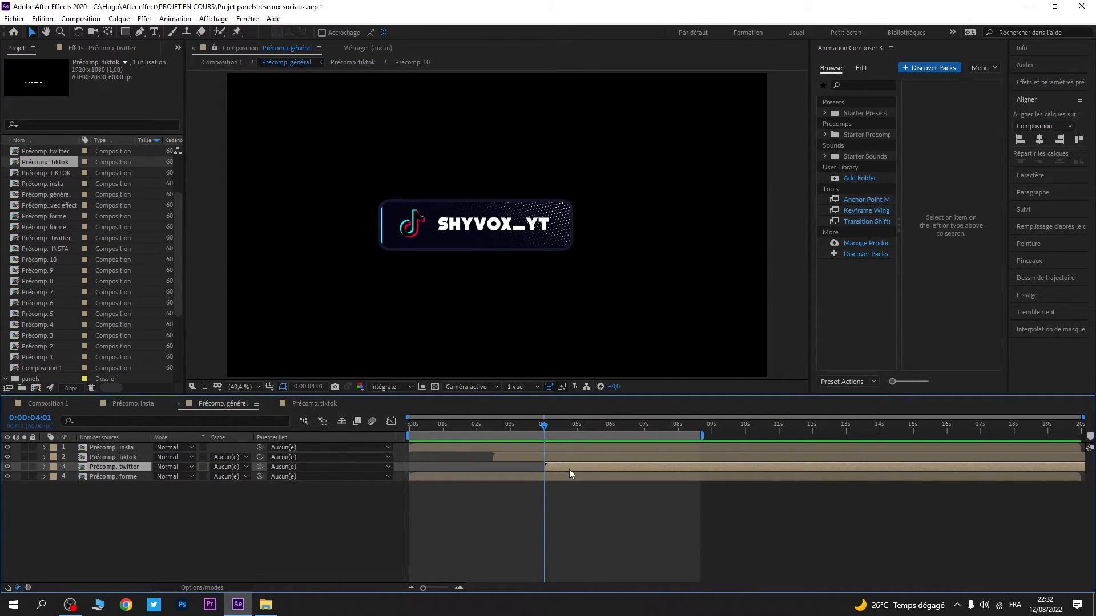
left_click_drag(555, 468, 580, 467)
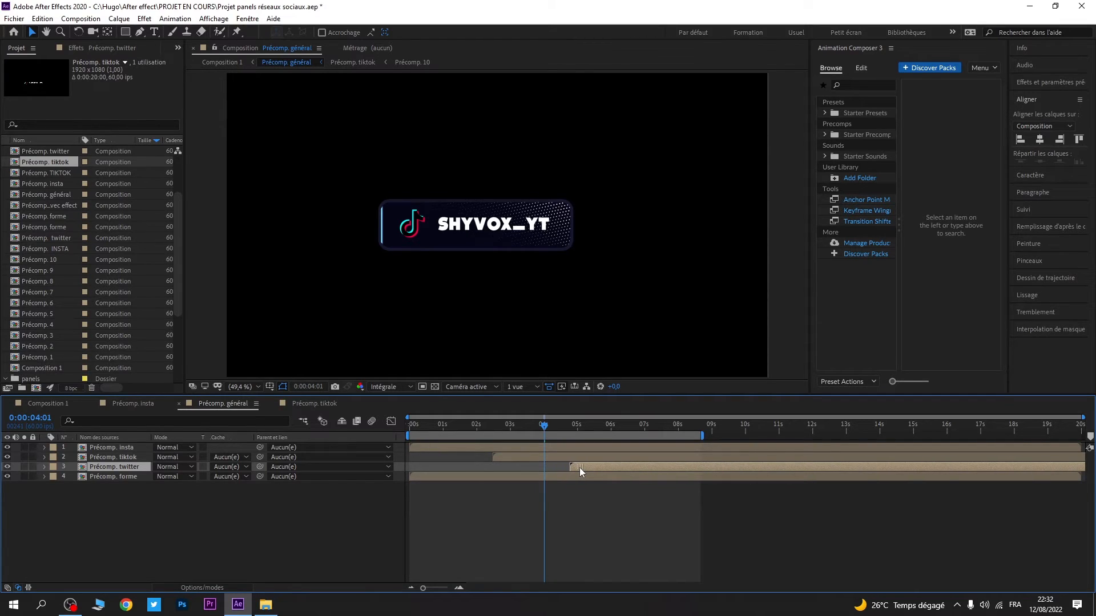
left_click_drag(544, 426, 569, 423)
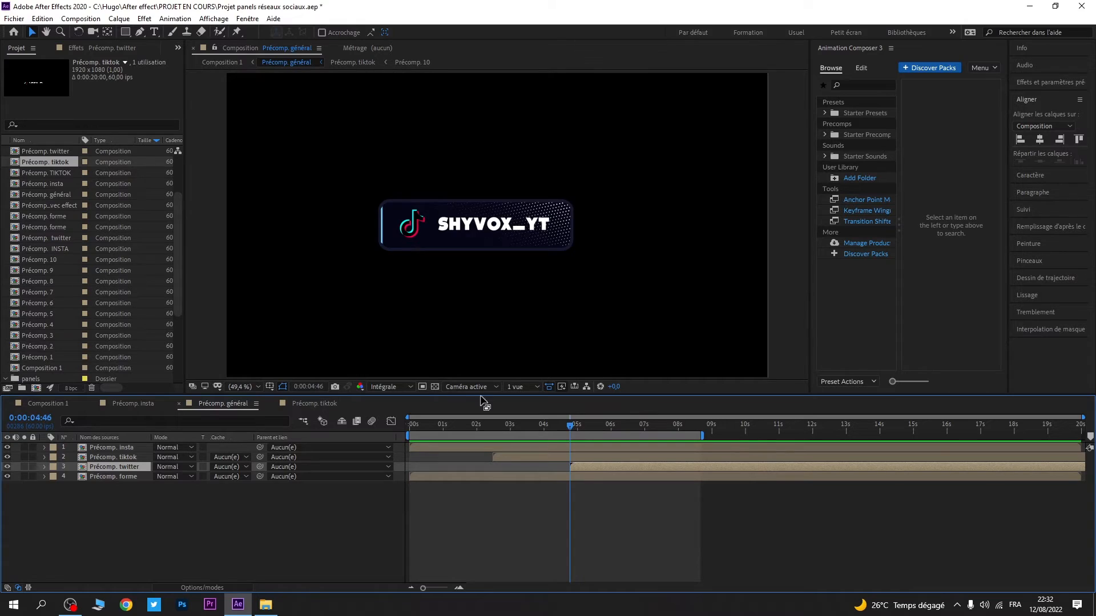
- Paste the copied Position keyframes onto Précomp. 10 in Précomp. tiktok at 0:00:02:17, and preview the motion
left_click(328, 403)
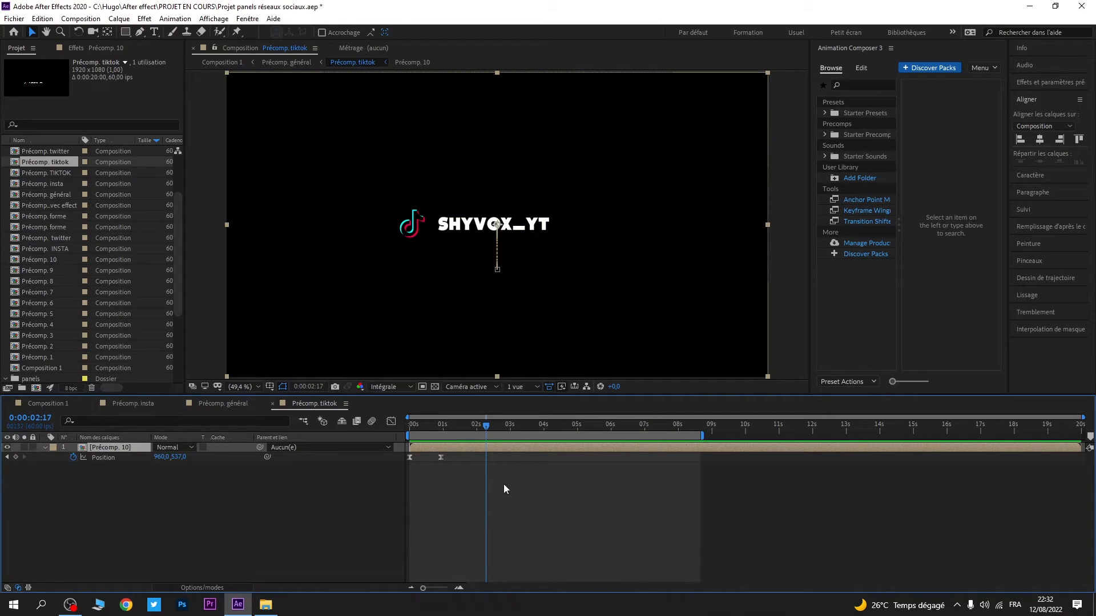
key("ctrl+v")
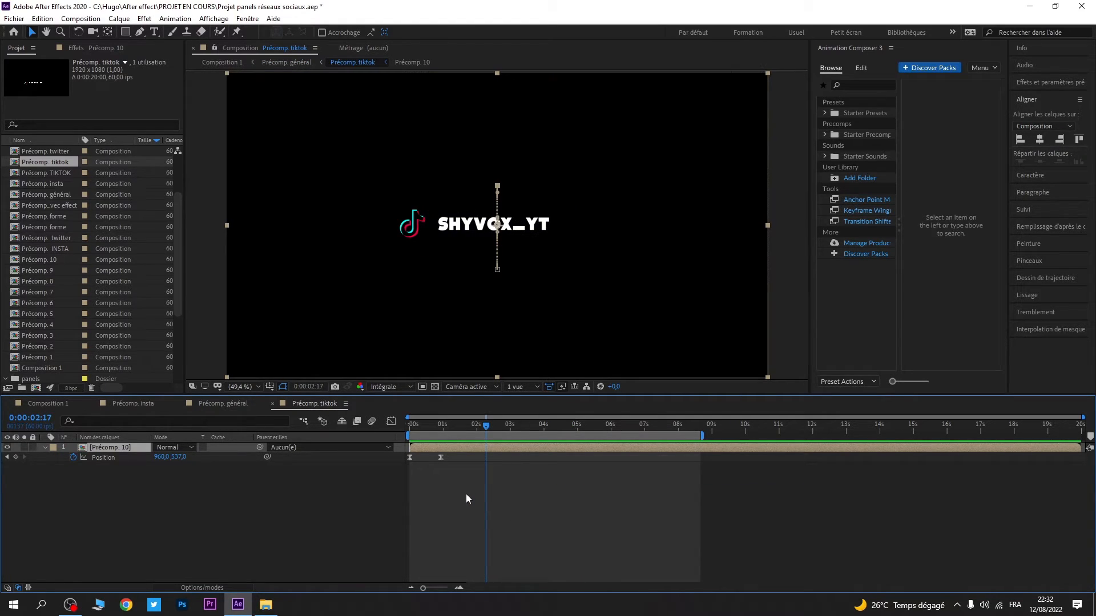
left_click_drag(482, 423, 436, 432)
key("space")
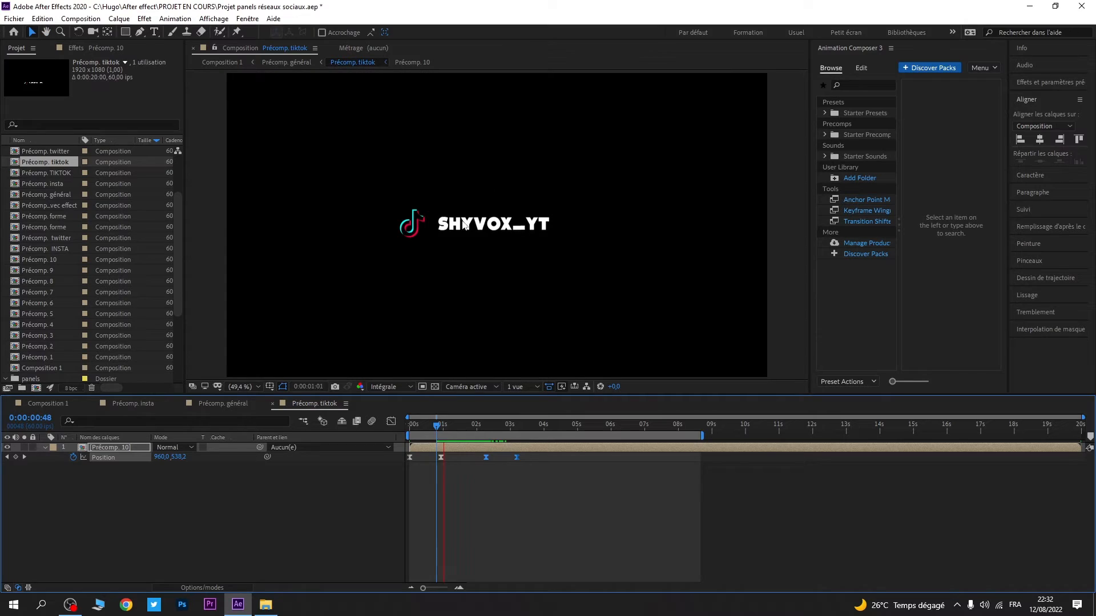
key("space")
left_click_drag(513, 422, 485, 432)
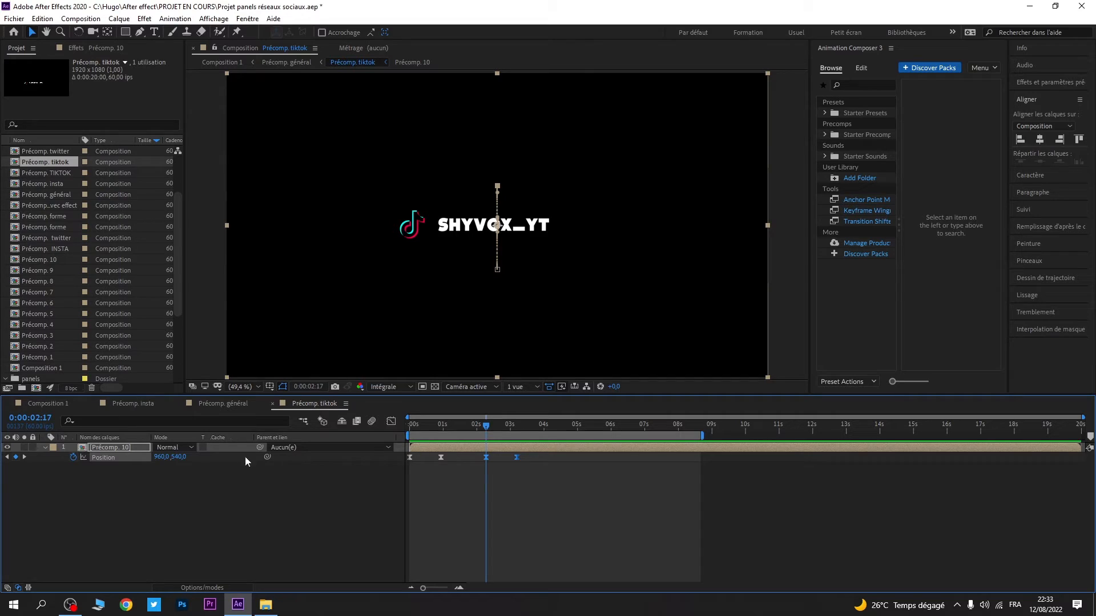
- Set the Y Position of Précomp. 10 at 0:00:02:17 to 537
mouse_move(484, 426)
left_mouse_down()
mouse_move(429, 429)
mouse_move(486, 427)
left_mouse_up()
left_click(487, 423)
left_click(484, 419)
type("(")
type("37")
key("BackSpace")
key("BackSpace")
key("BackSpace")
type("537")
left_click(248, 482)
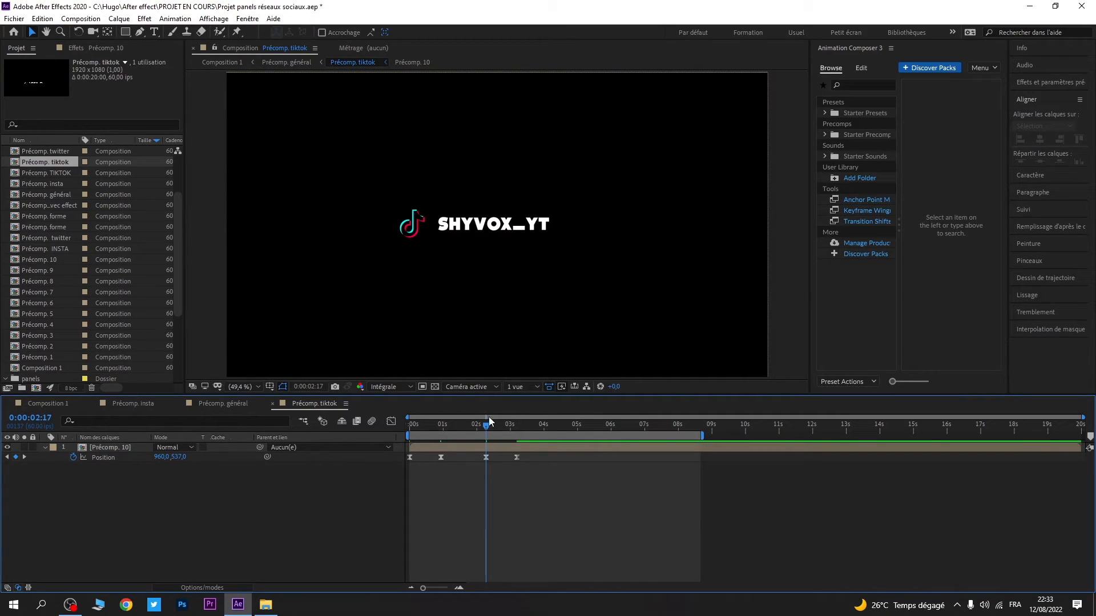
- Preview Précomp. tiktok from 0 s, and undo the last Position change on Précomp. 10
left_click_drag(486, 427, 410, 427)
key("space")
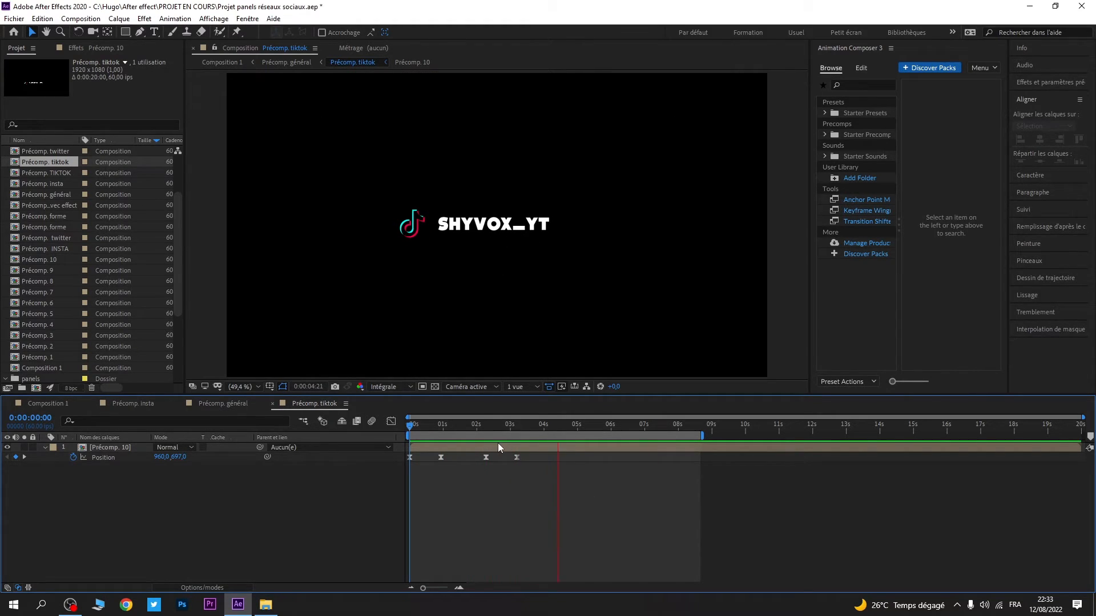
key("space")
left_click_drag(574, 428, 492, 424)
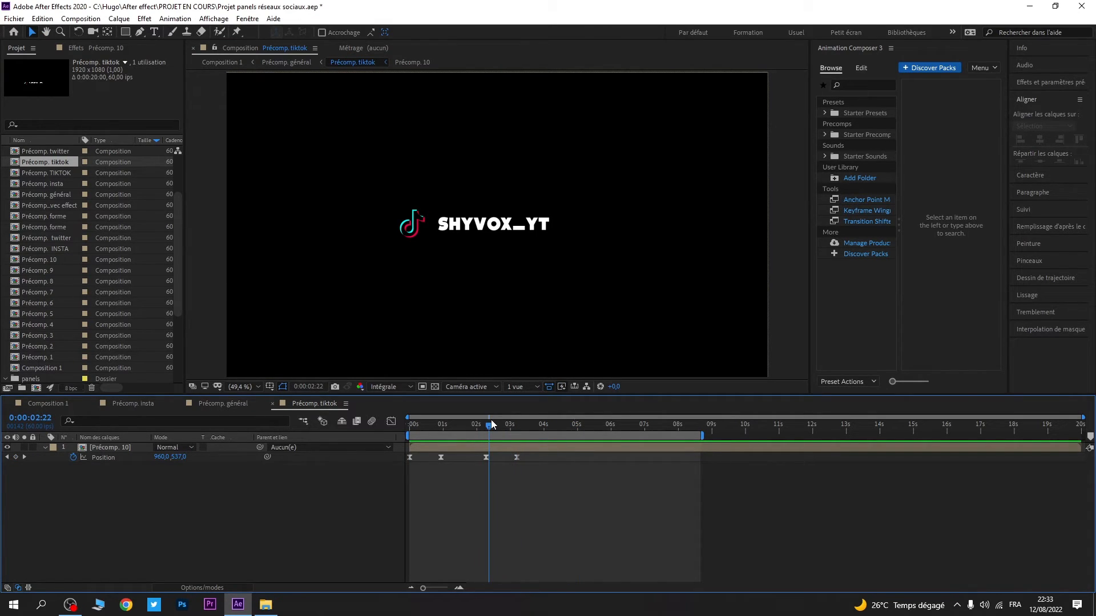
key("ctrl+z")
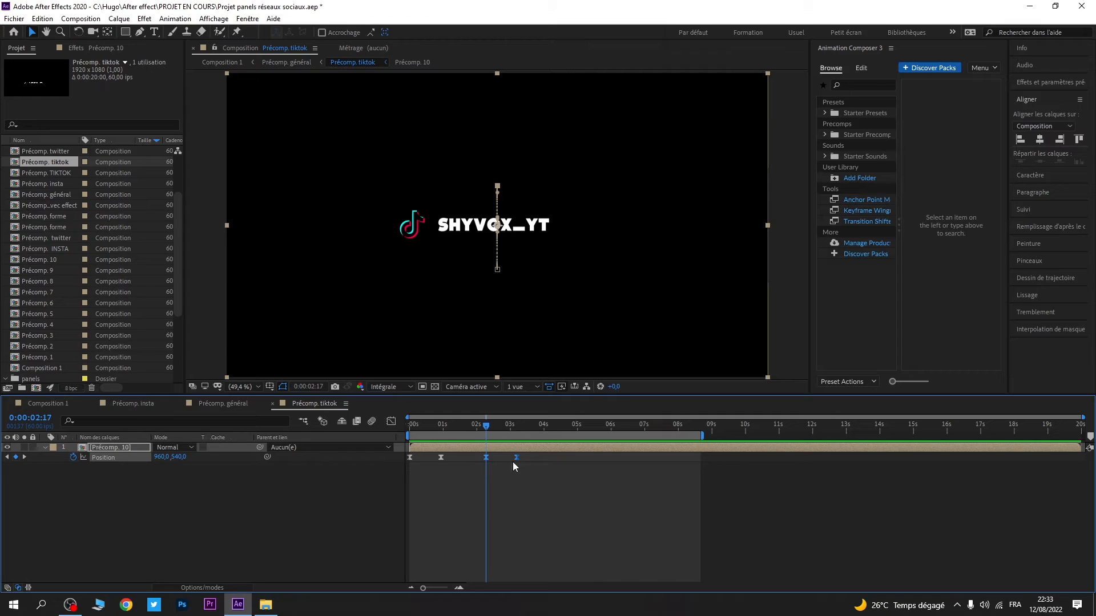
- Apply Easy Ease to the pasted Position keyframes of Précomp. 10, and set the 0:00:02:17 keyframe's Y value to 537
left_click(515, 459, "ctrl")
key("F9")
left_click(519, 468)
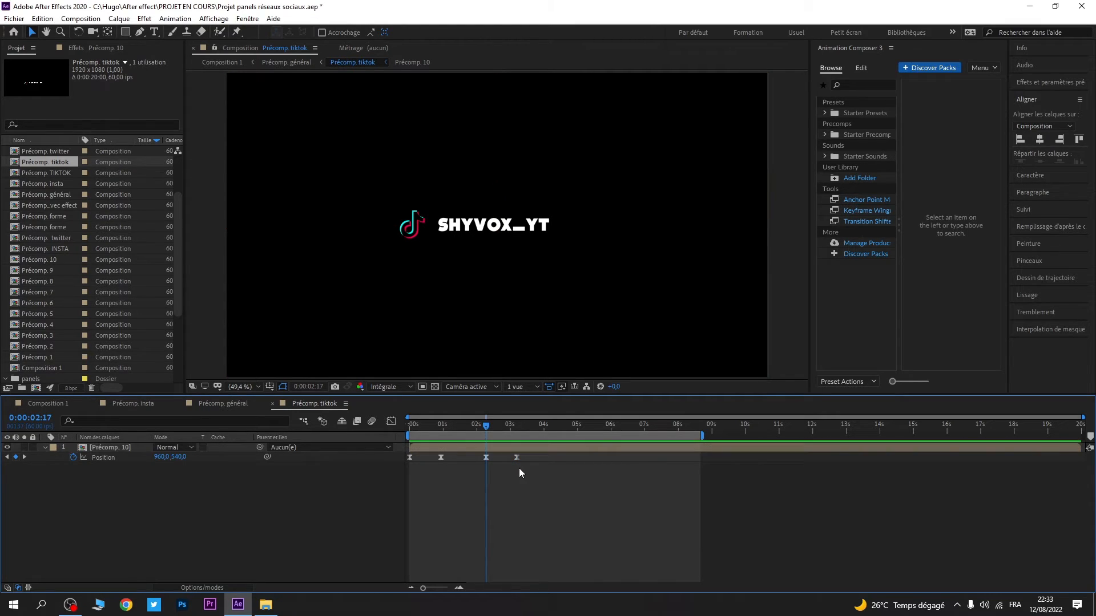
left_click(485, 457)
left_click(180, 457)
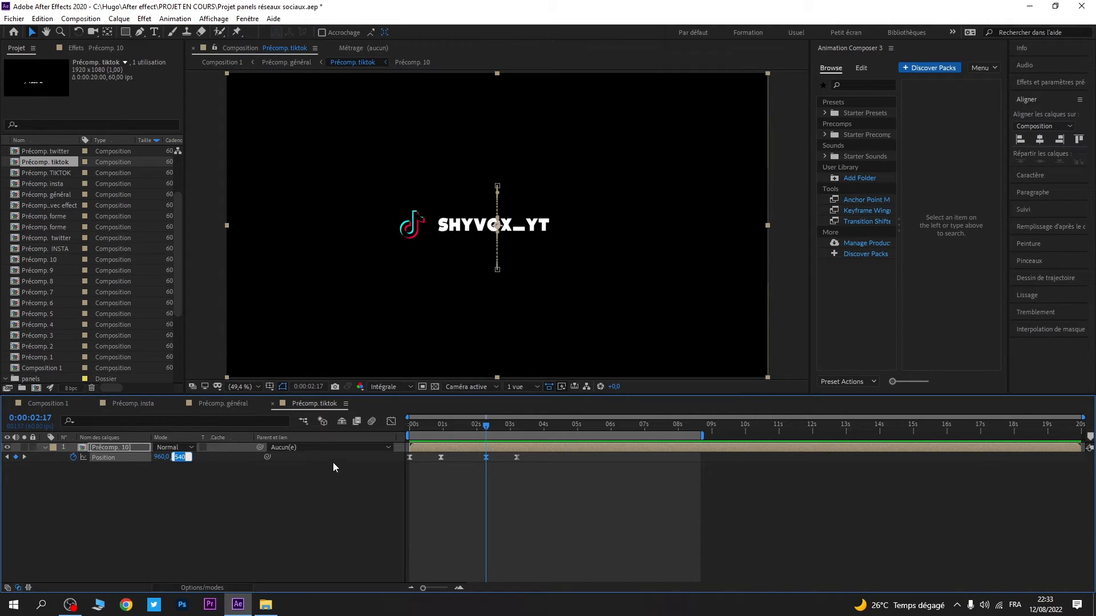
type("537")
left_click(238, 481)
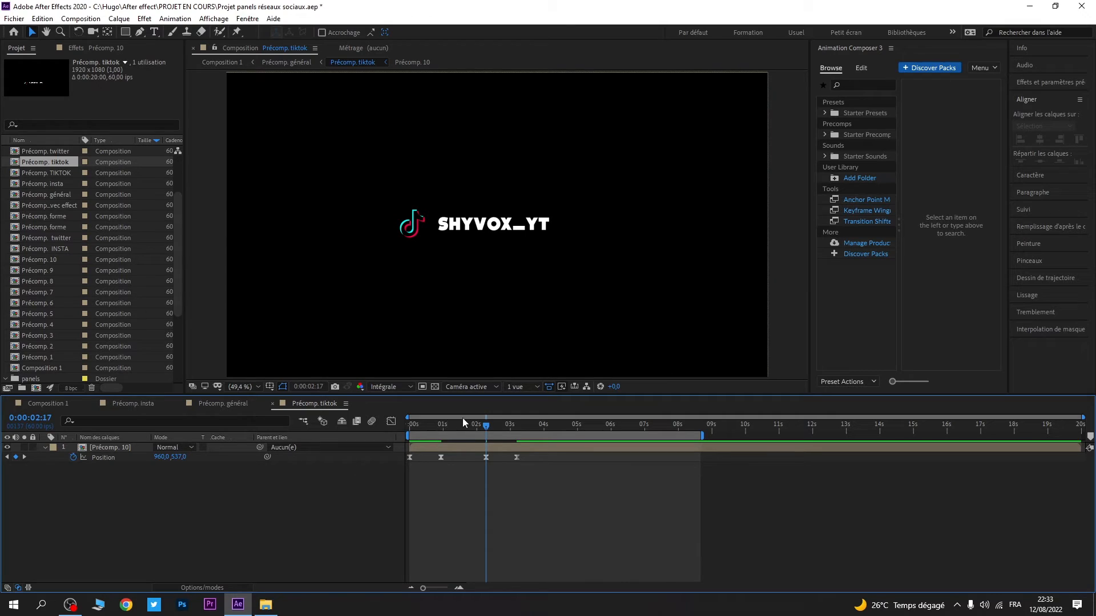
- Preview the TikTok entrance and exit from 0 s in Précomp. tiktok, and play the full panel sequence in Composition 1
left_click_drag(484, 423, 366, 420)
key("space")
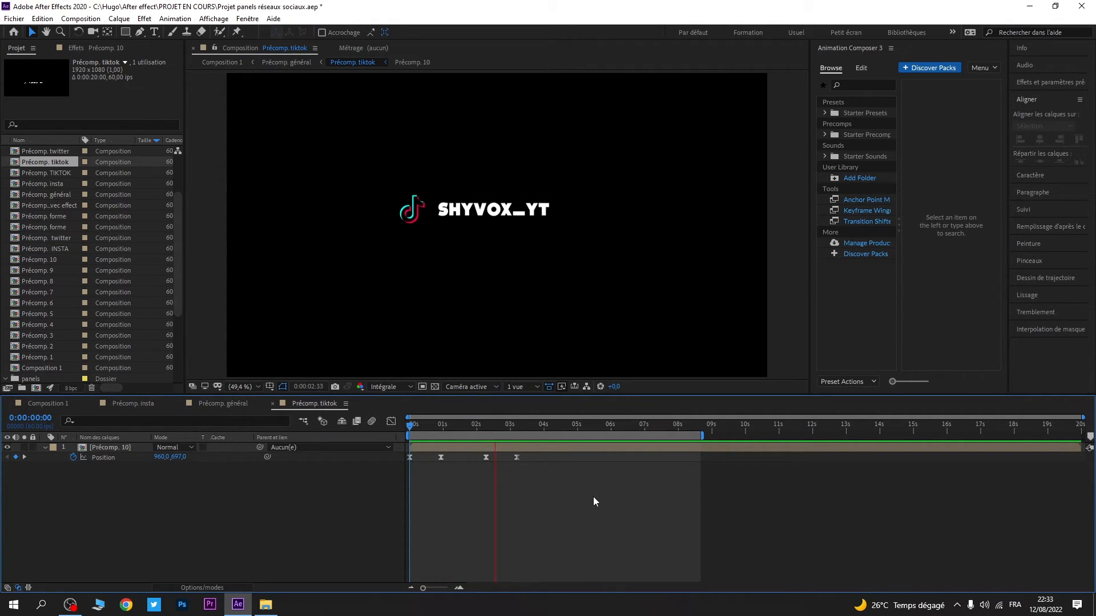
key("space")
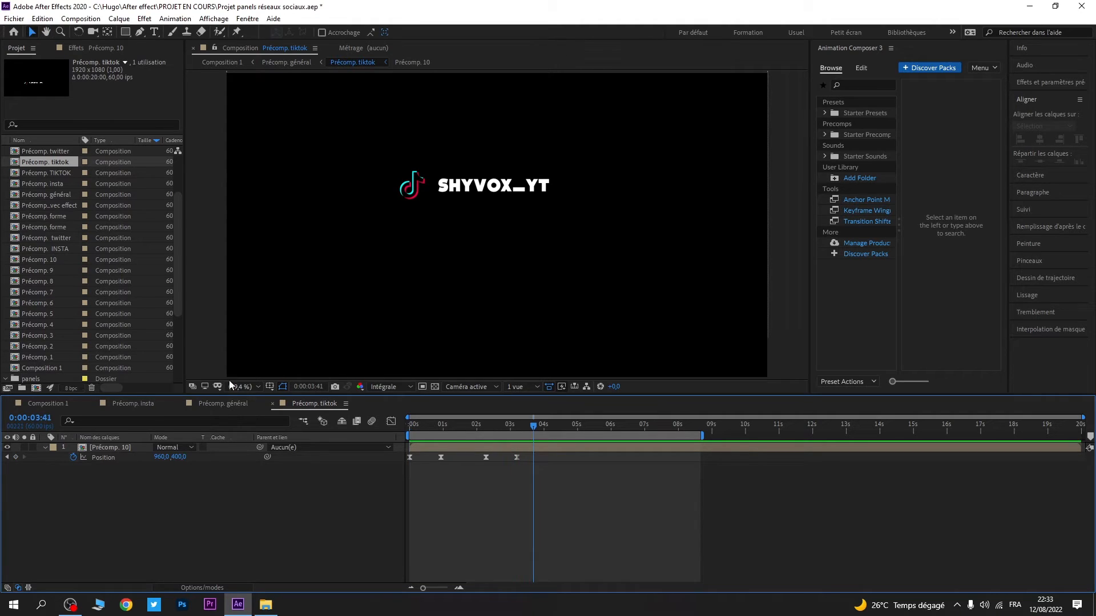
left_click(30, 407)
left_click_drag(618, 432, 371, 421)
key("space")
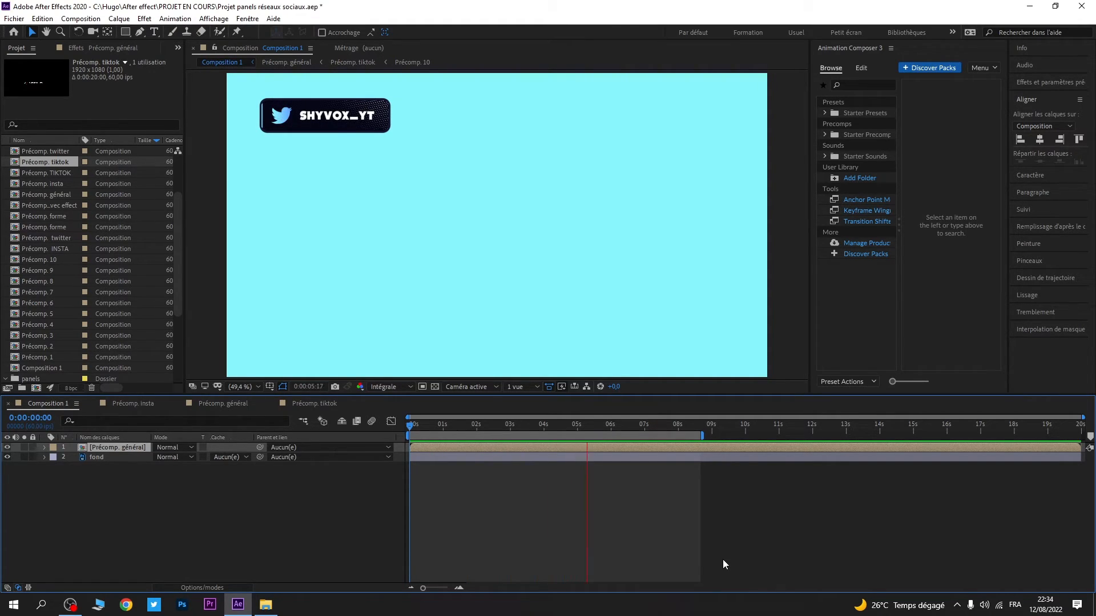
key("space")
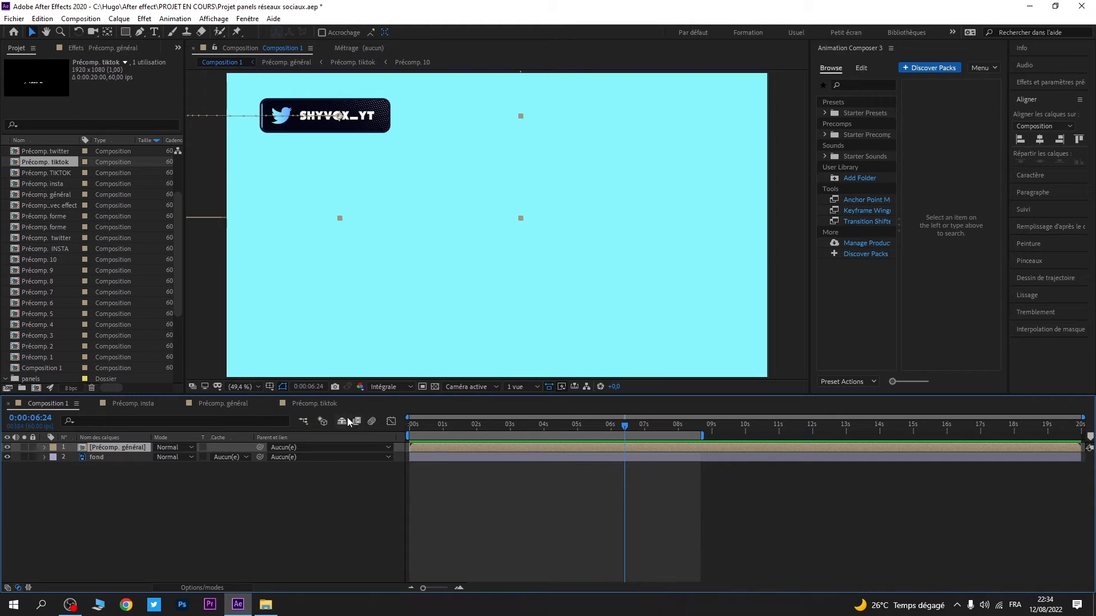
- Select all four Position keyframes of Précomp. 10 in Précomp. tiktok
left_click(318, 404)
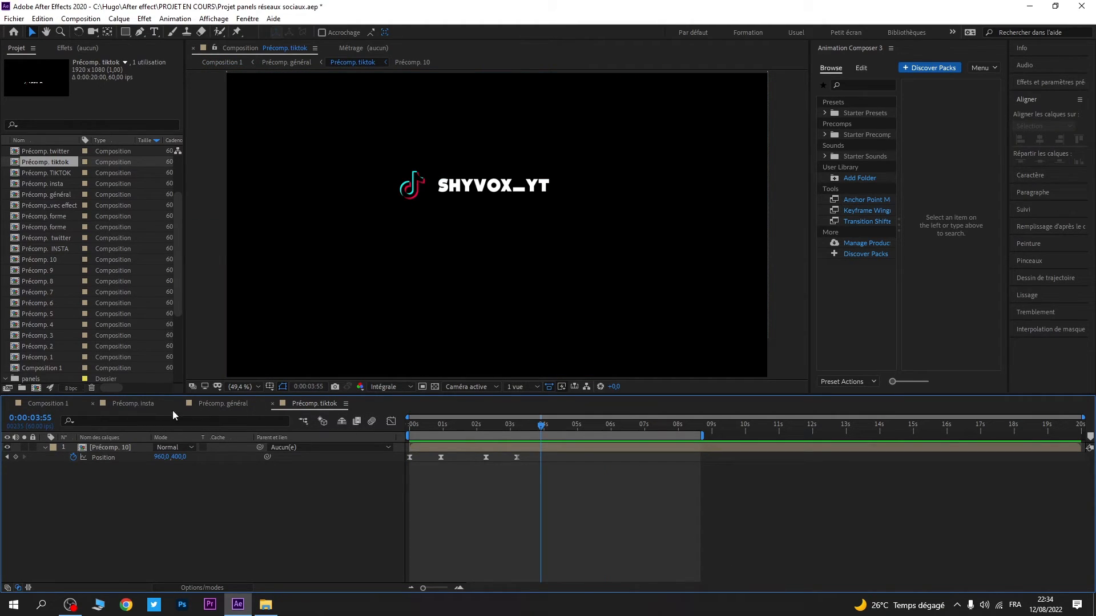
left_click_drag(542, 432, 405, 460)
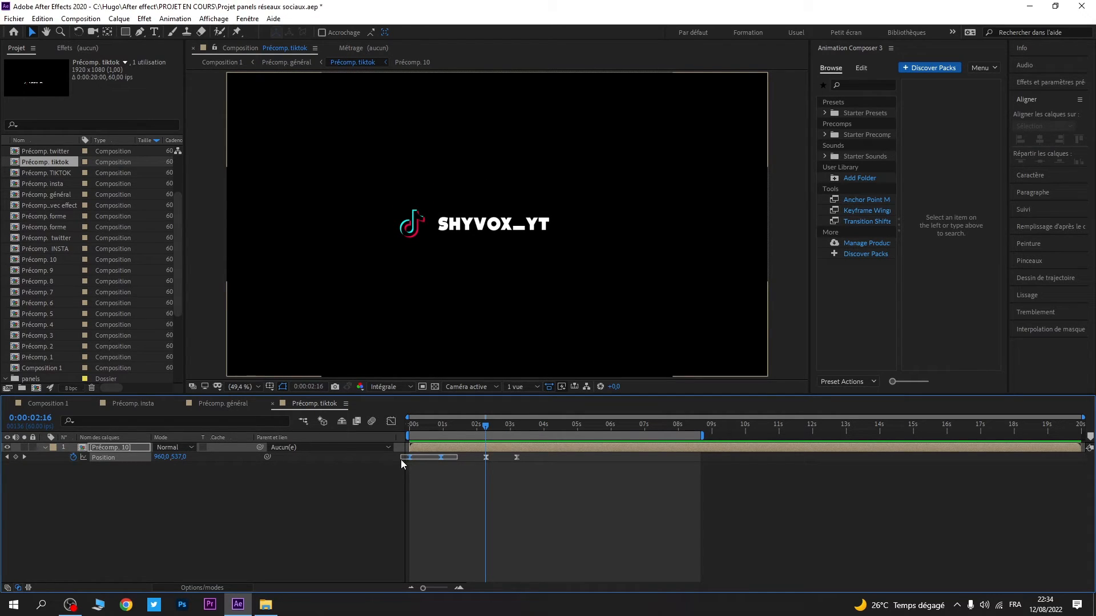
left_click_drag(407, 460, 407, 460)
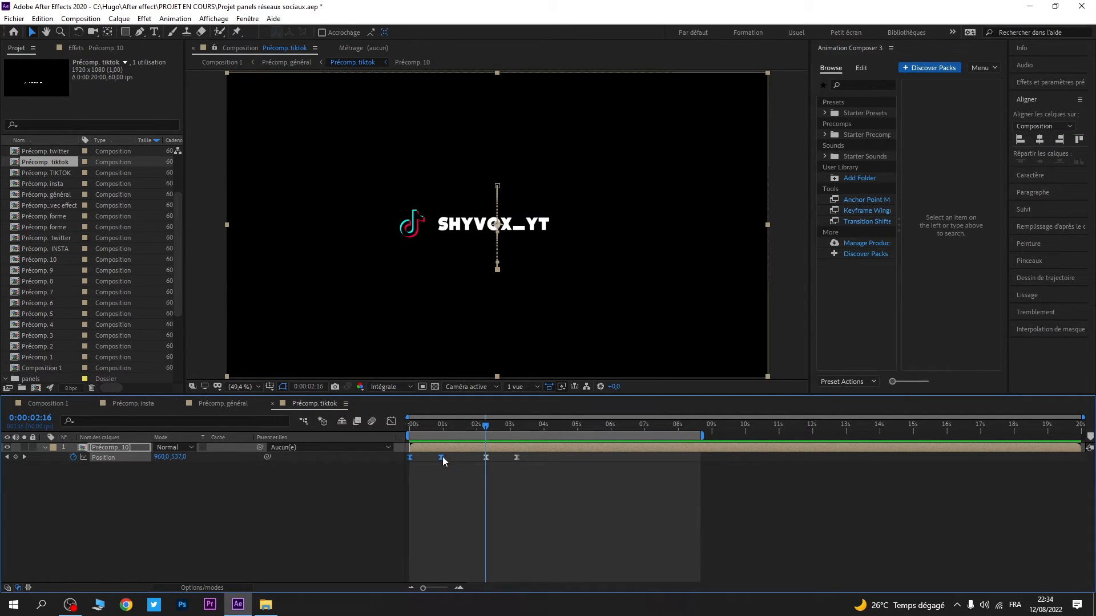
left_click(222, 405)
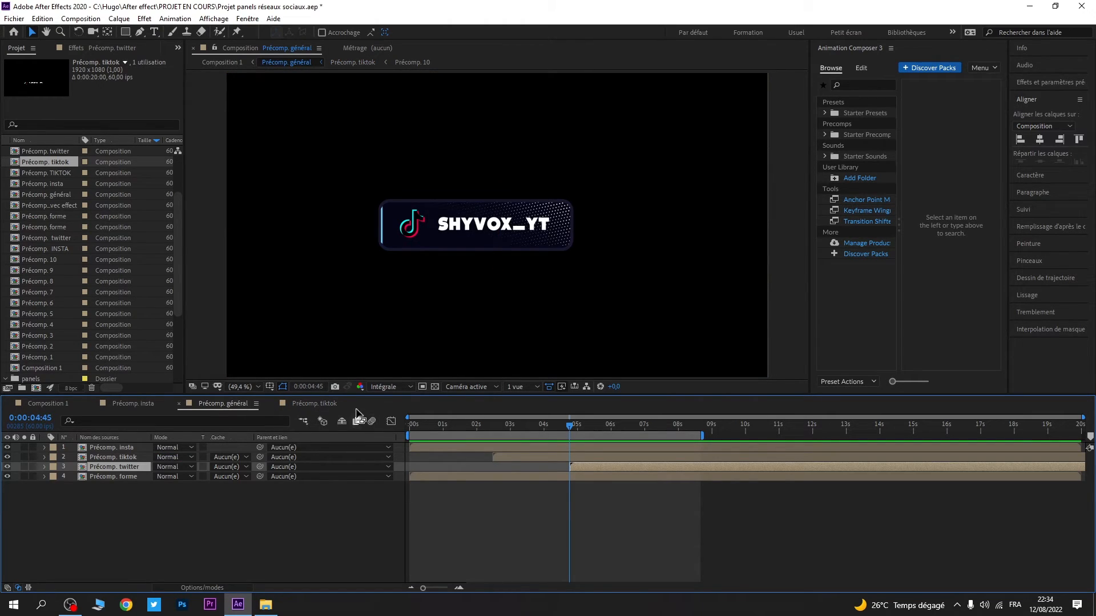
left_click(325, 405)
left_click(521, 460)
left_click_drag(522, 460, 403, 458)
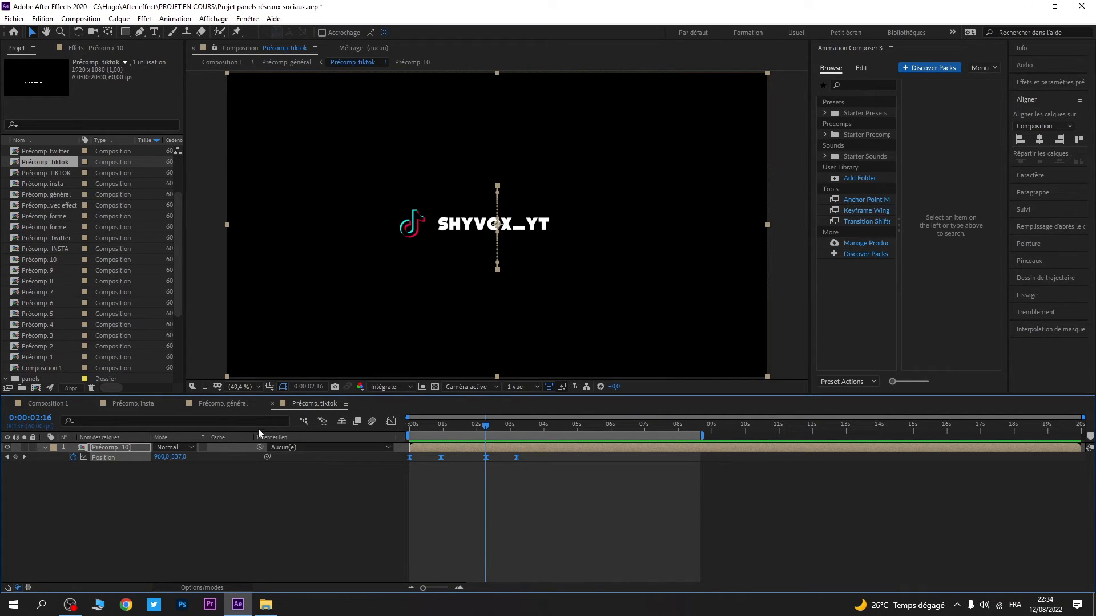
- Draw a rectangular mask just inside the panel on the Précomp. twitter layer in Précomp. général, and return to Précomp. tiktok
left_click(214, 402)
left_click(121, 468)
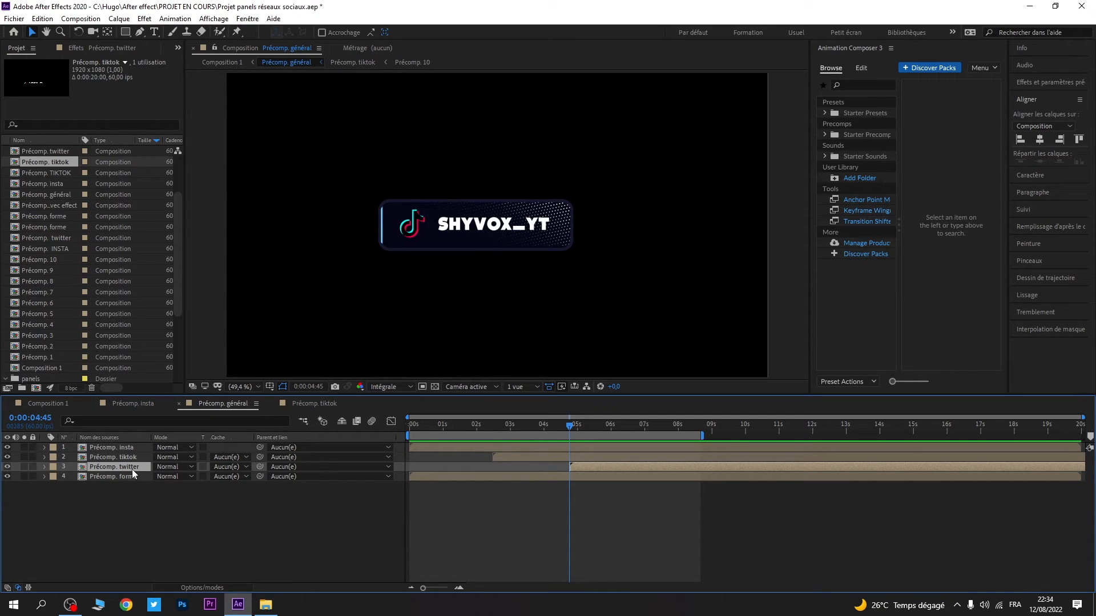
left_click(126, 32)
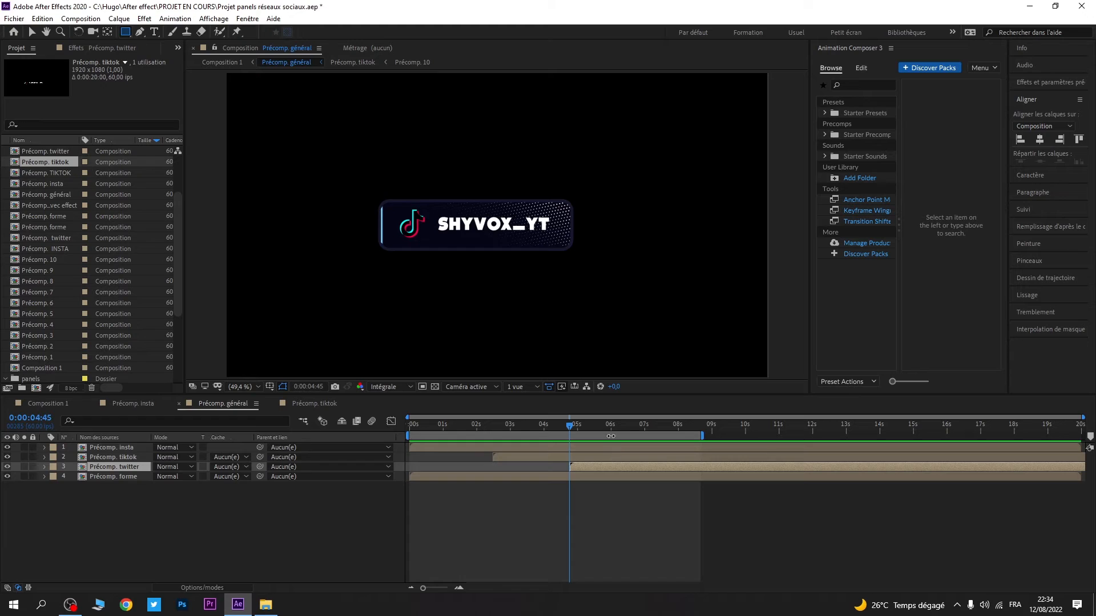
left_click(578, 428)
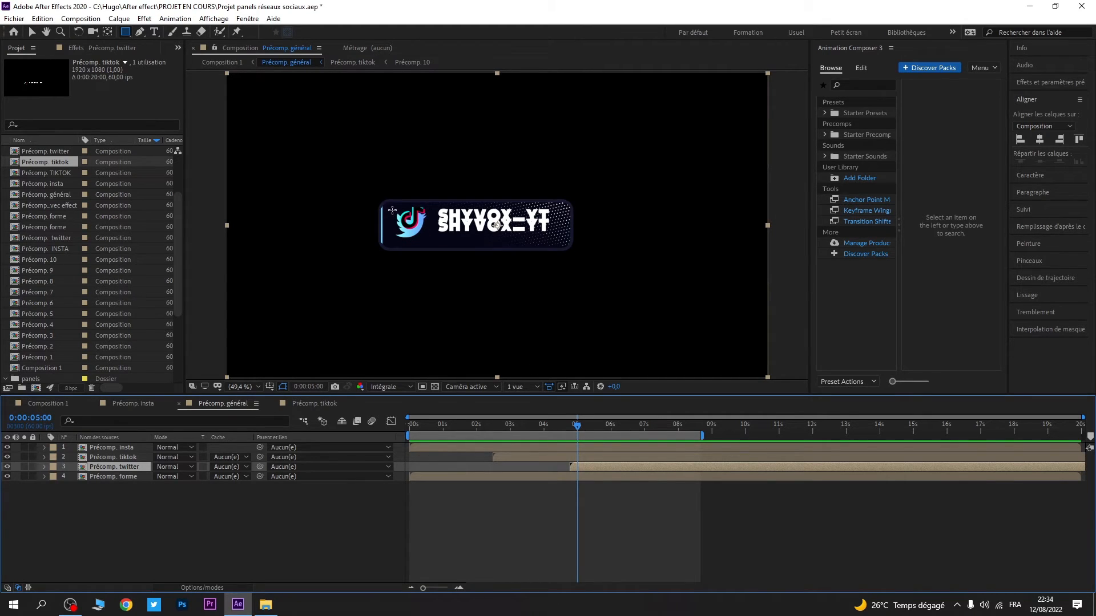
left_click_drag(389, 208, 562, 242)
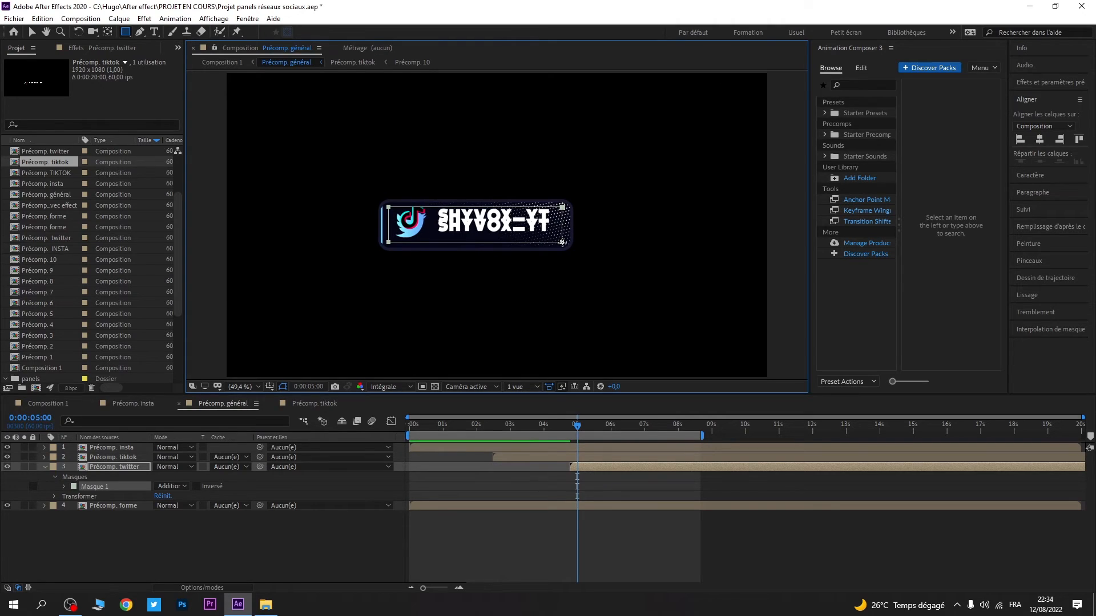
left_click_drag(389, 205, 564, 243)
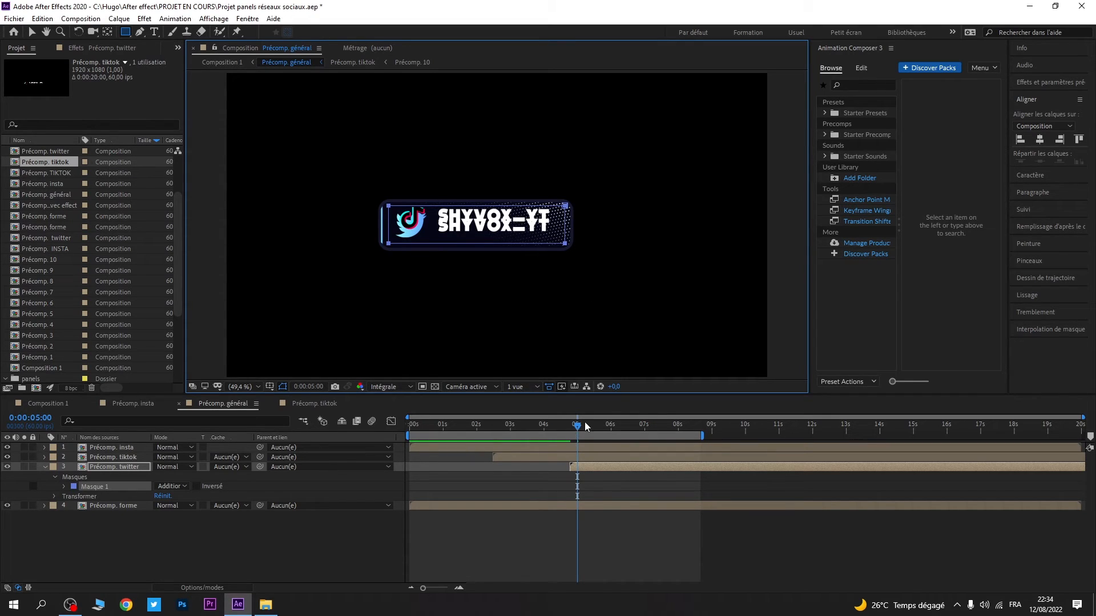
left_click_drag(577, 429, 571, 429)
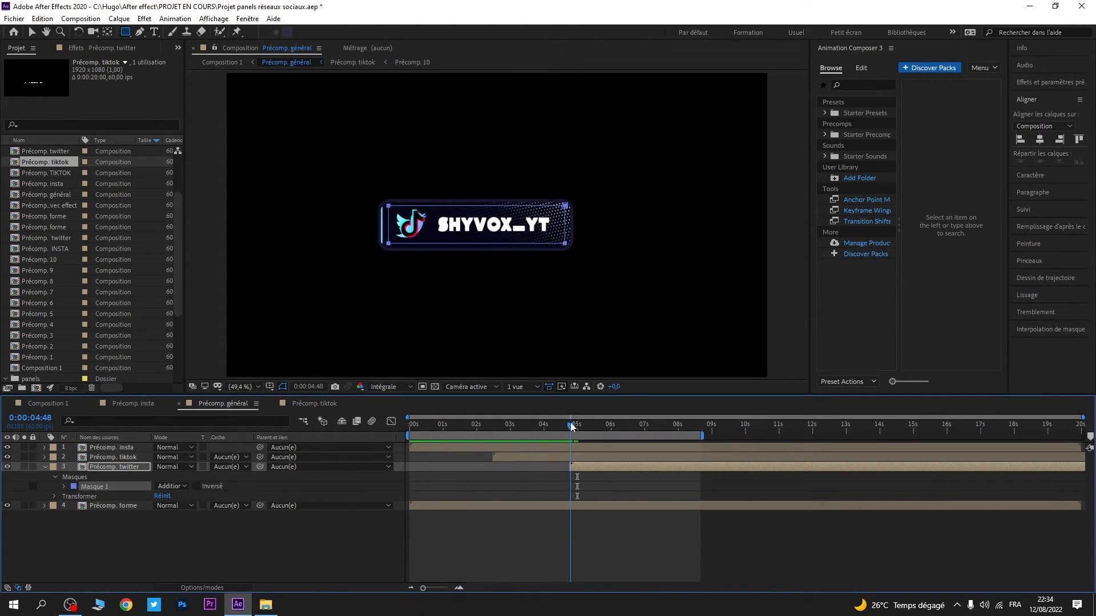
left_click(313, 403)
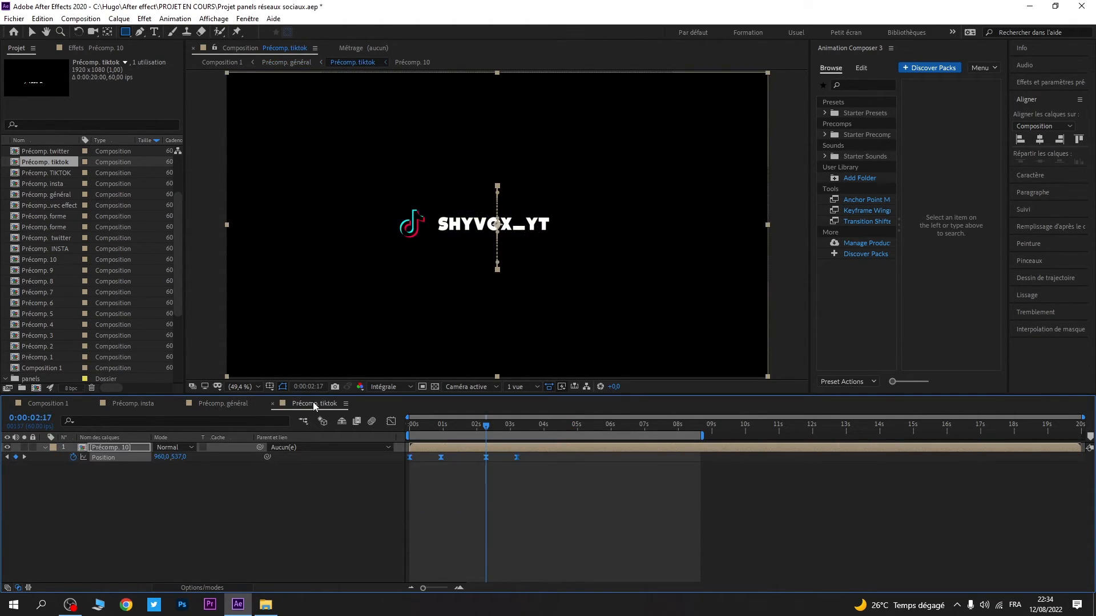
- Open Précomp. twitter from Précomp. général and paste the four copied Position keyframes onto Précomp. 9
left_click(231, 403)
left_click(140, 404)
left_click(235, 404)
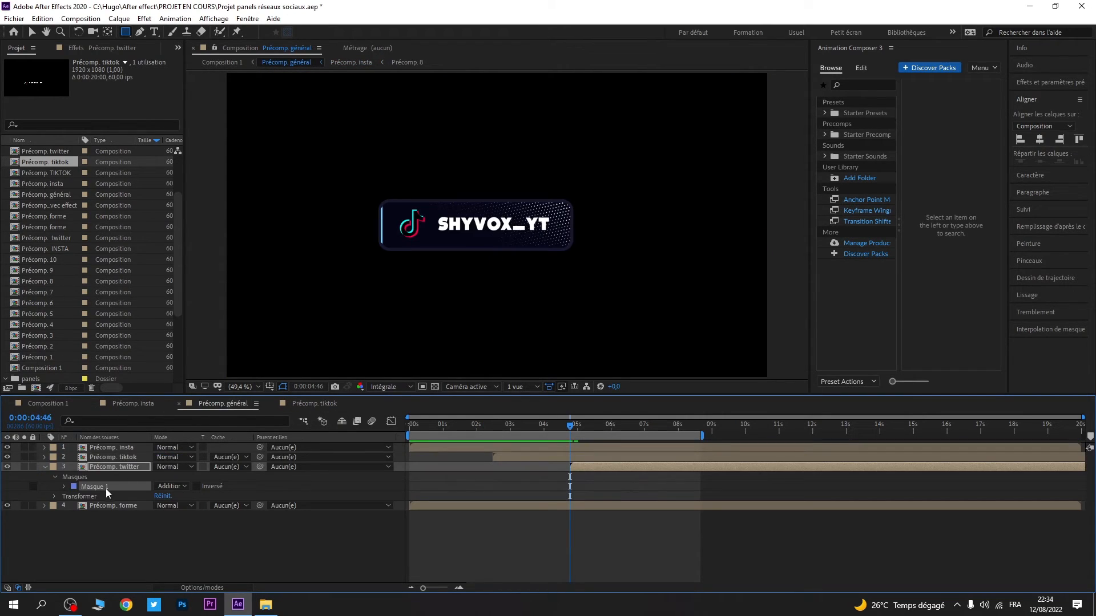
left_click(44, 467)
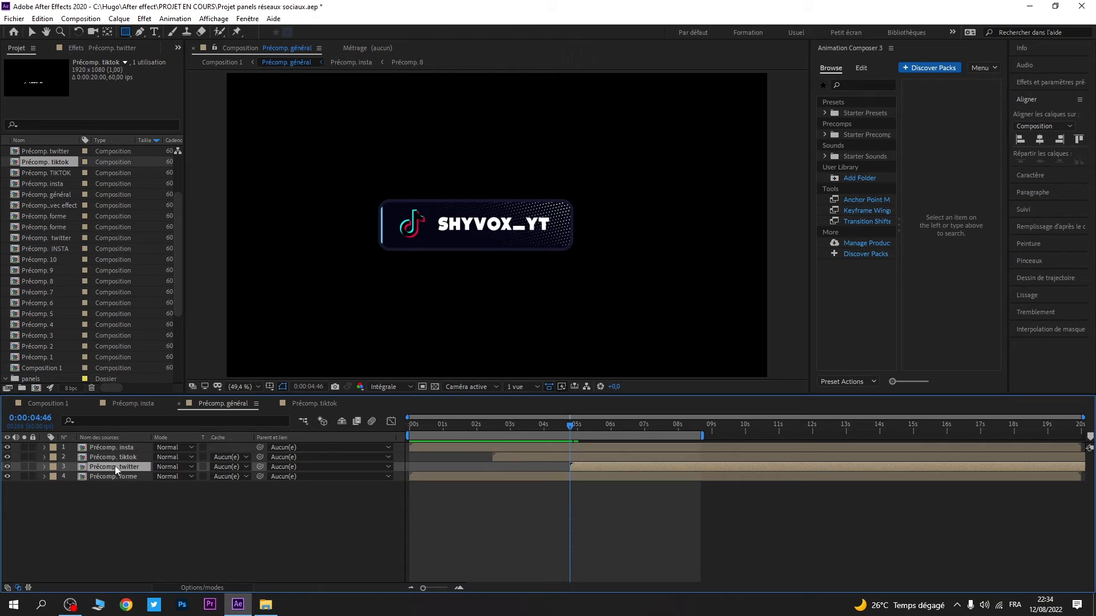
double_click(115, 467)
key("p")
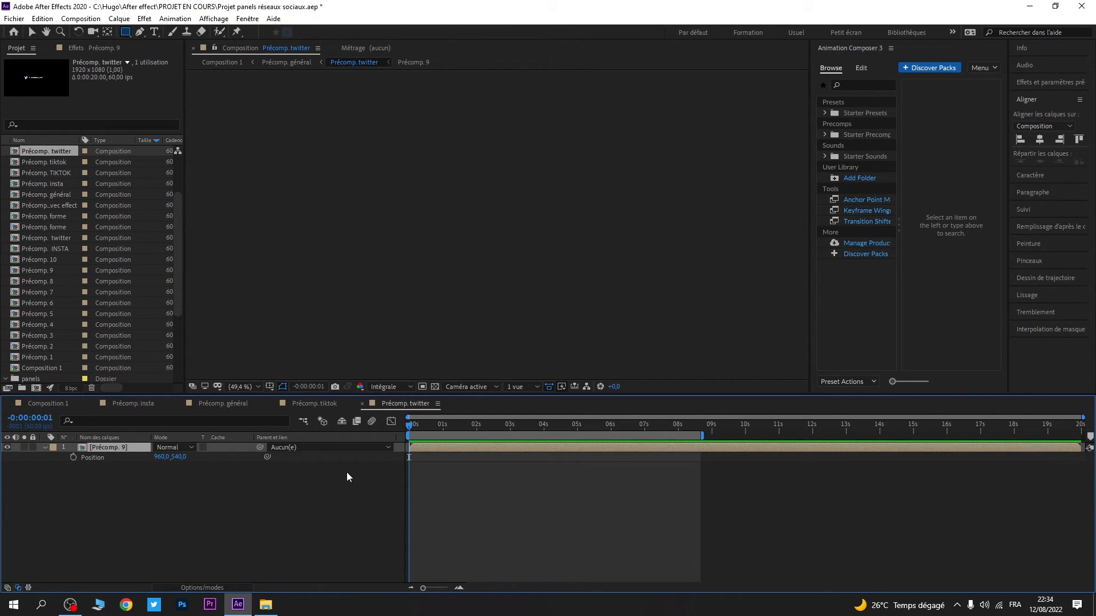
key("ctrl+v")
- Preview the Twitter animation from the start of Précomp. twitter, and play the full panel sequence in Composition 1
left_click(413, 427)
key("space")
key("space")
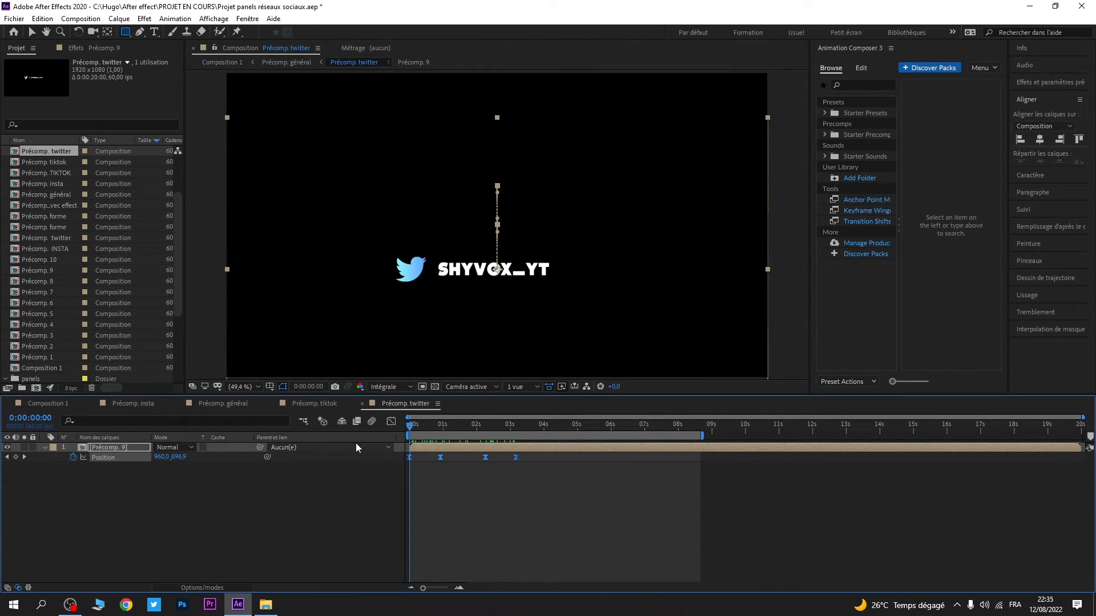
key("space")
key("space")
left_click(48, 403)
key("space")
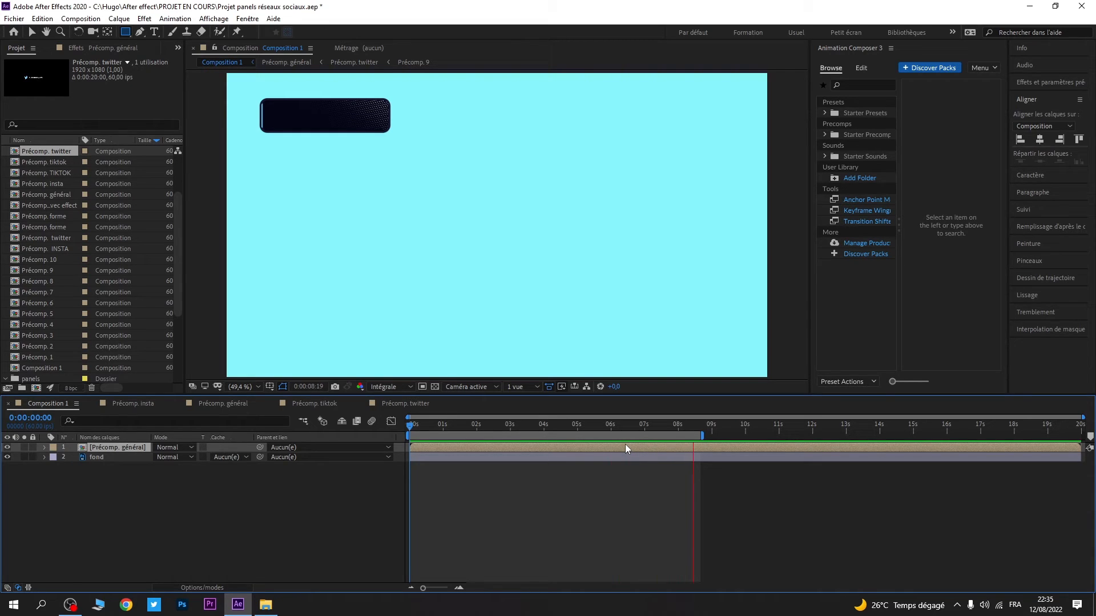
- Delete the last two Position keyframes of Précomp. 9 in Précomp. twitter
left_click(405, 403)
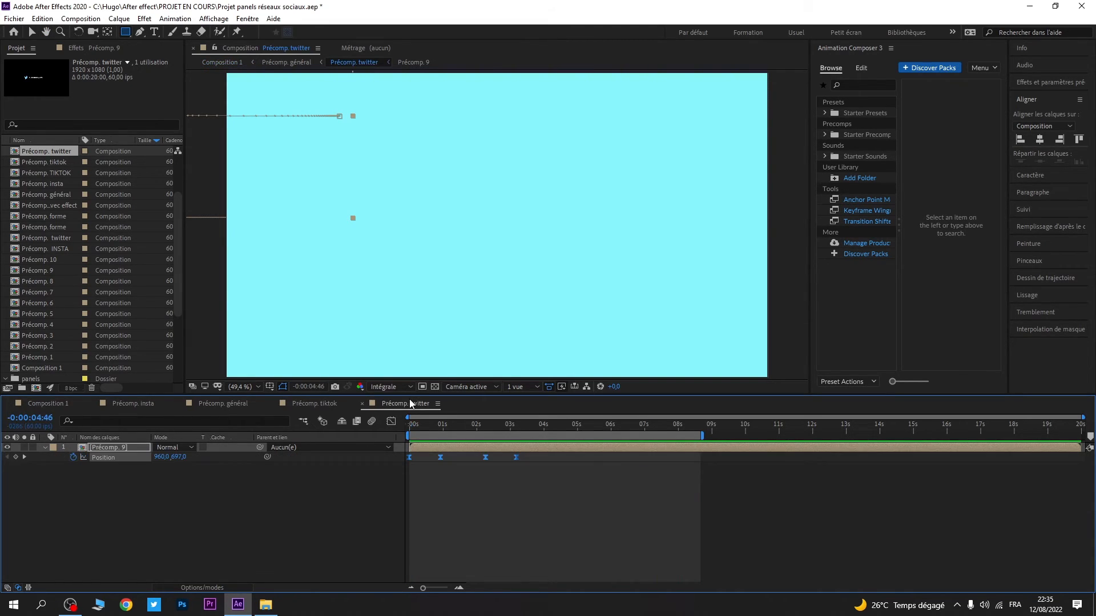
left_click(528, 457)
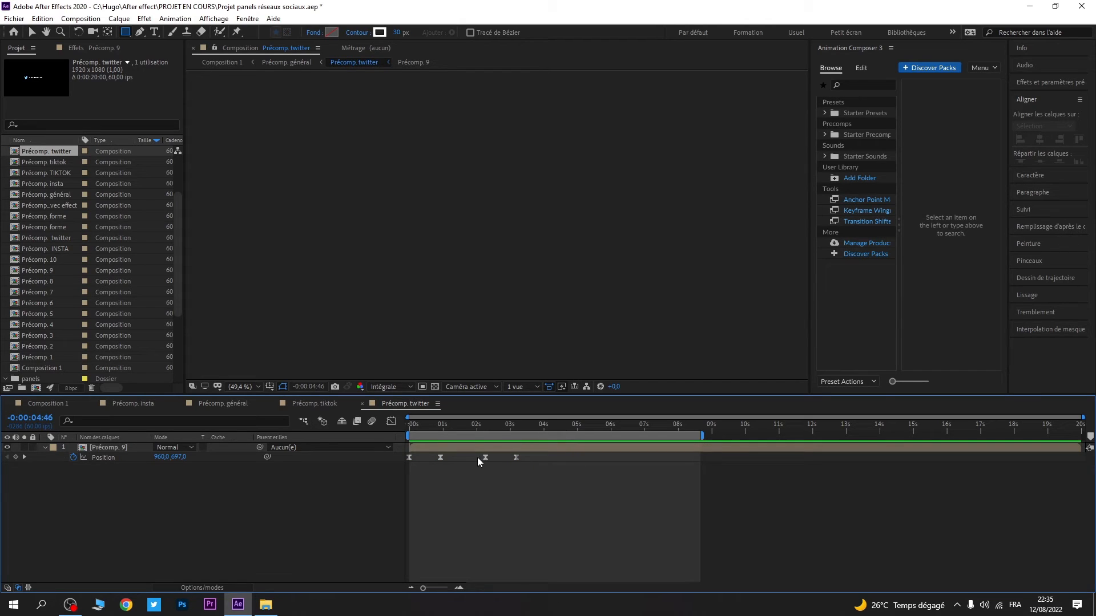
left_click_drag(536, 456, 471, 461)
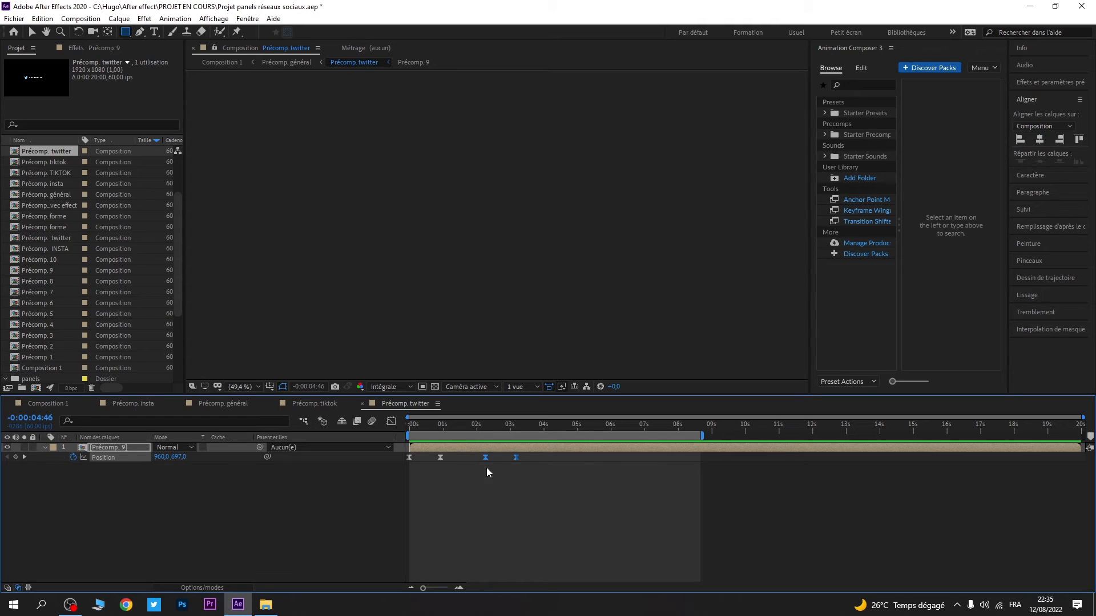
key("Delete")
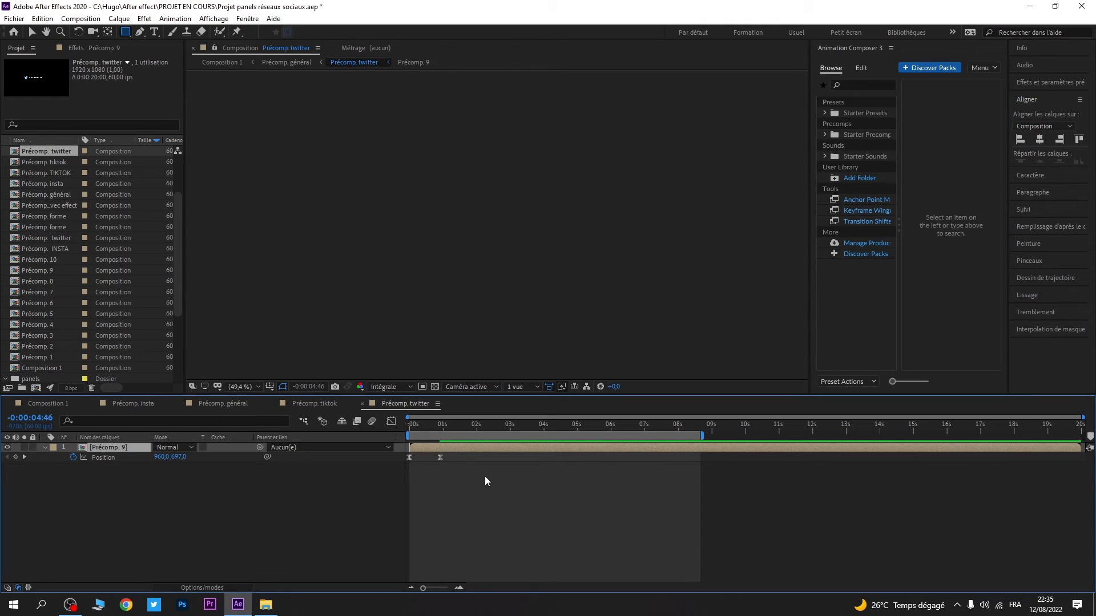
- Return to Composition 1 and close the insta, général, tiktok and twitter precomp timelines
left_click(340, 405)
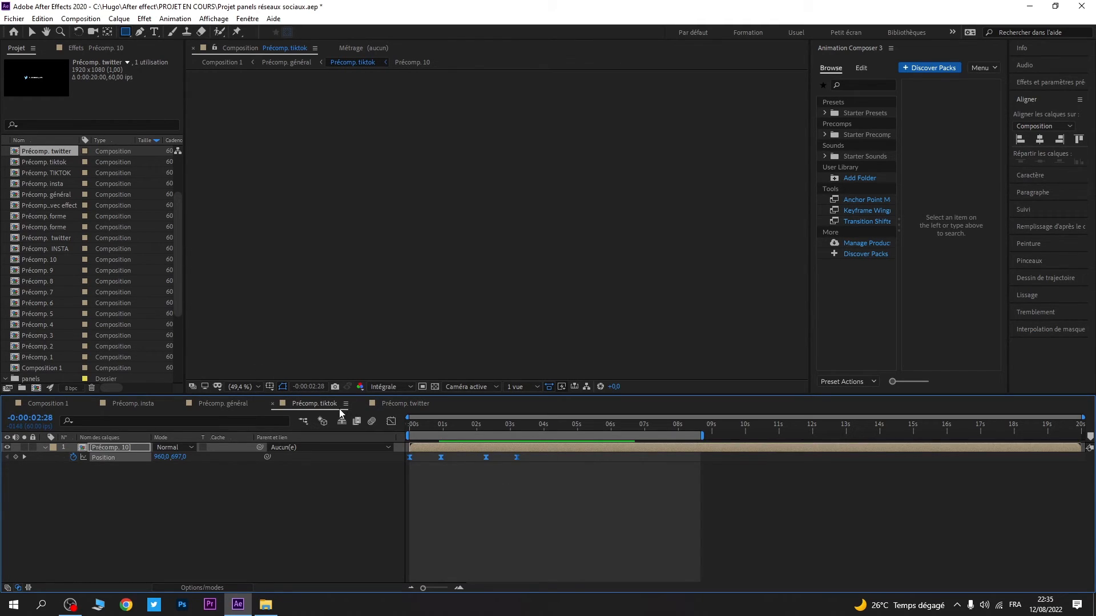
left_click(53, 402)
left_click(91, 402)
left_click(92, 402)
left_click(91, 402)
left_click(91, 402)
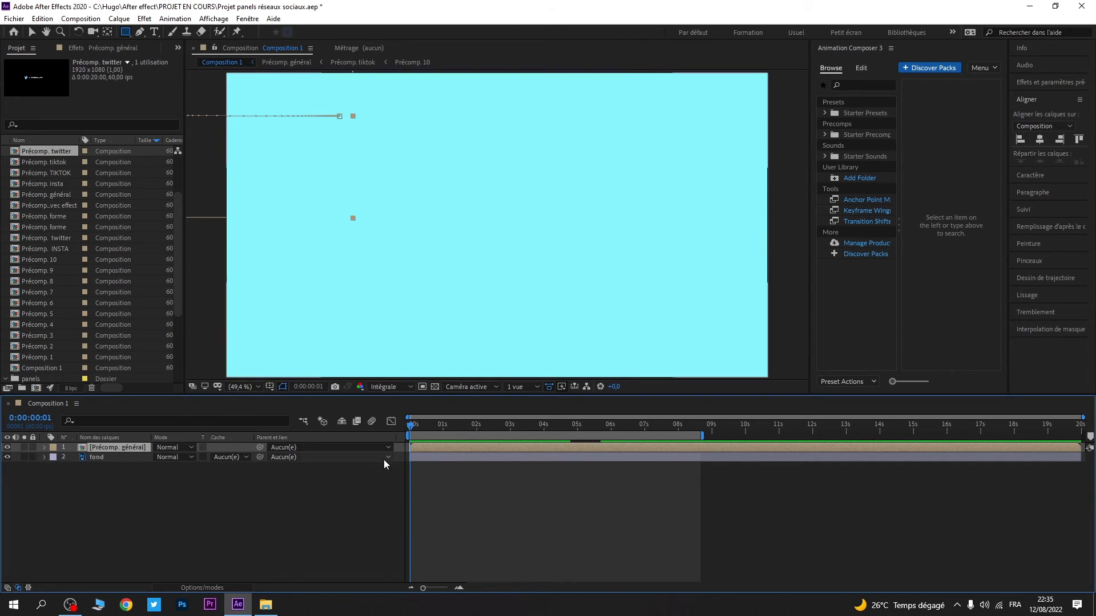
- Duplicate both Position keyframes of Précomp. général in Composition 1 and place the copies at 7 s and 8 s
key("u")
left_click_drag(463, 458, 652, 427)
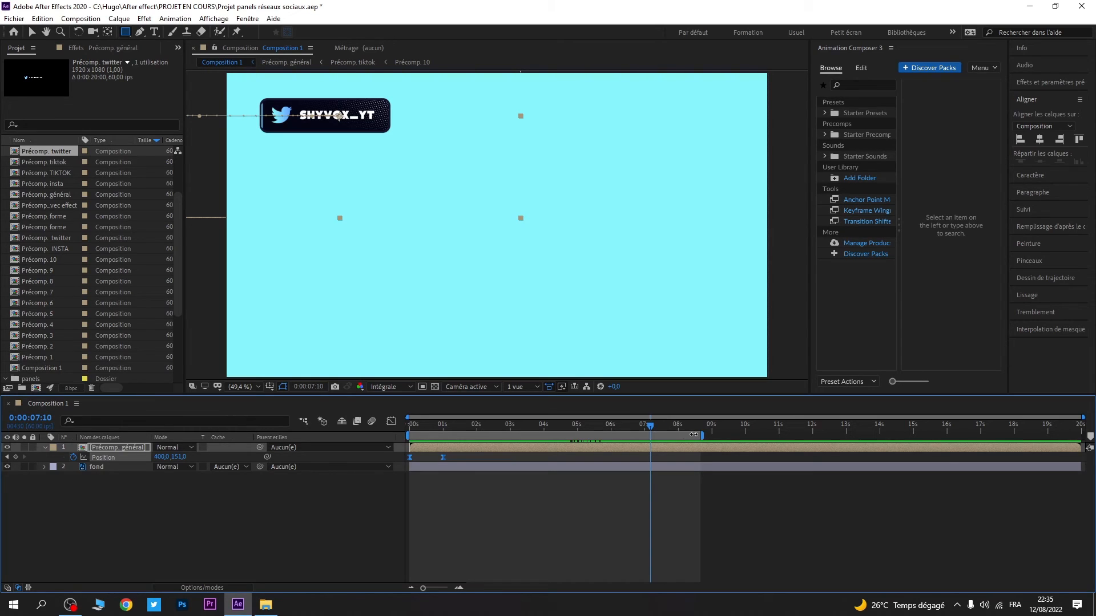
key("ctrl+v")
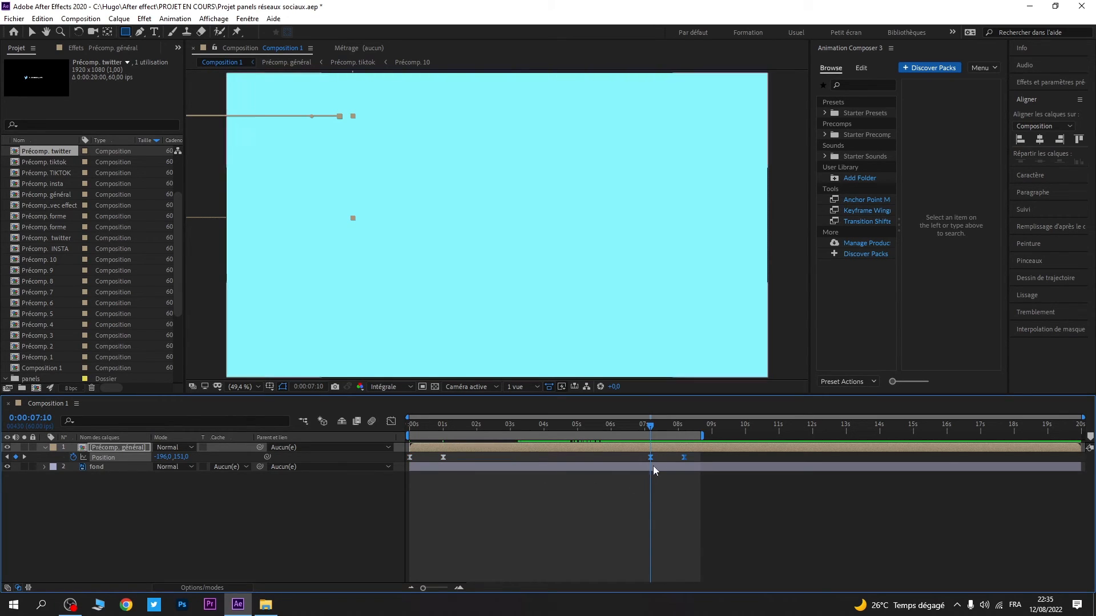
left_click_drag(650, 458, 645, 430)
left_click(646, 425)
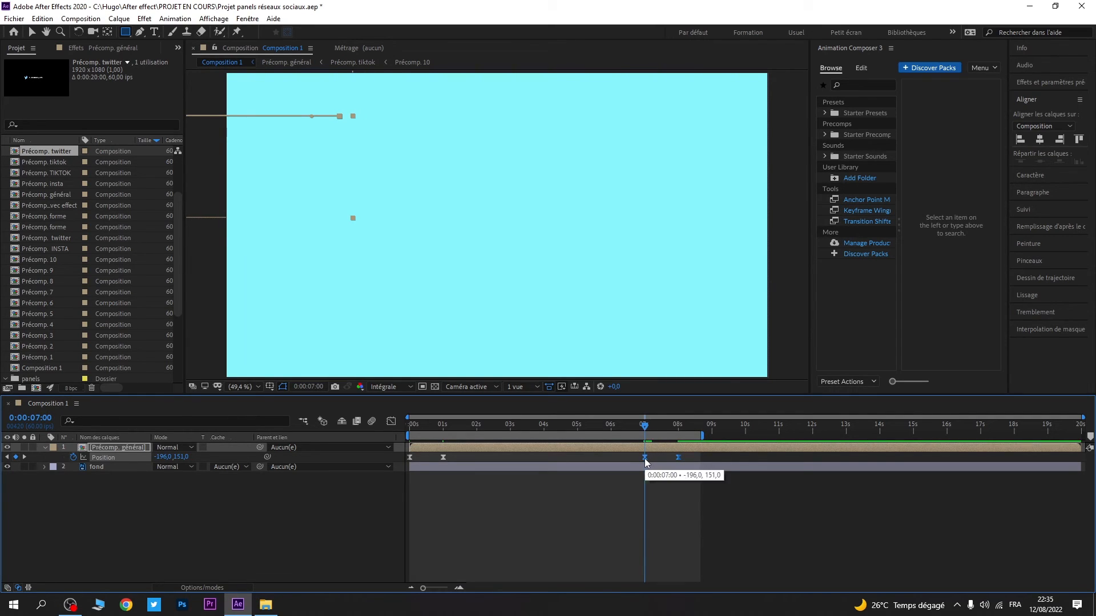
left_click(673, 483)
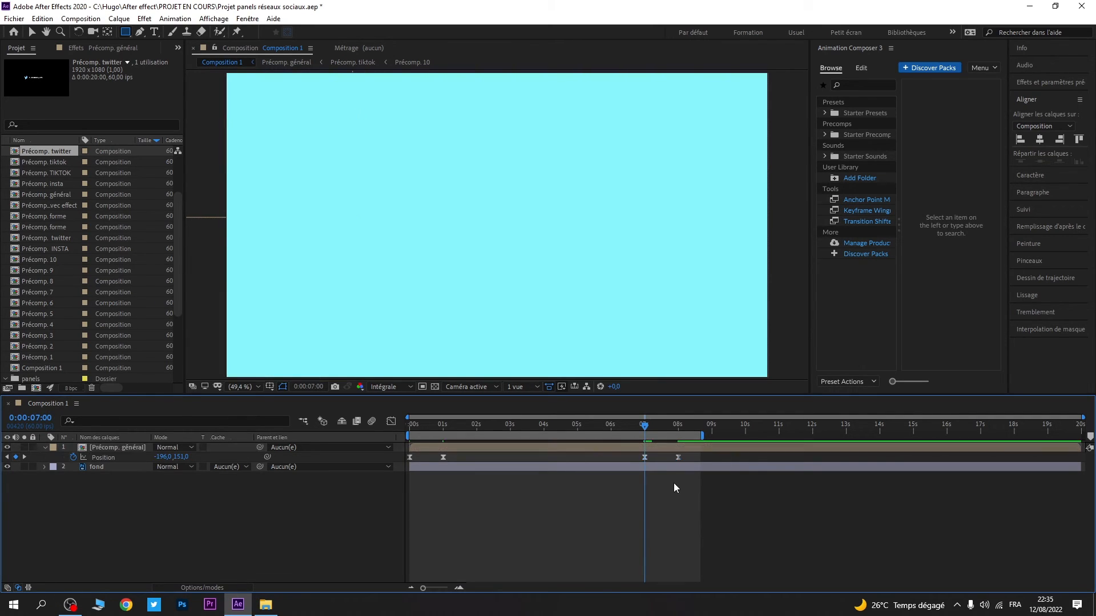
- Swap the two duplicated Position keyframes of Précomp. général, placing 400, 151 at 7 s and -196, 151 at 8 s
double_click(645, 458)
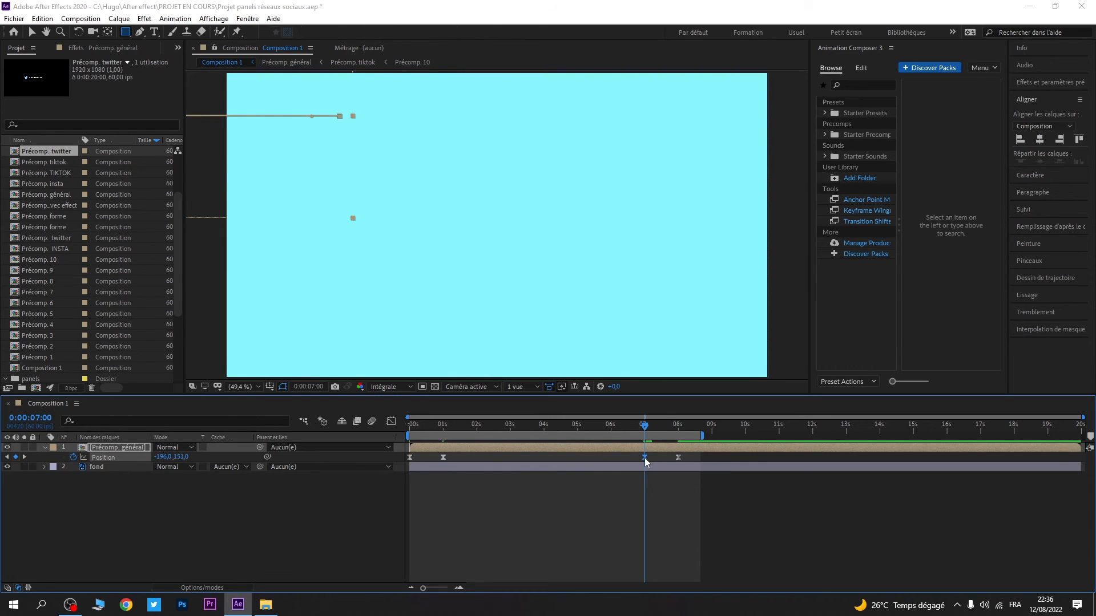
left_click(613, 336)
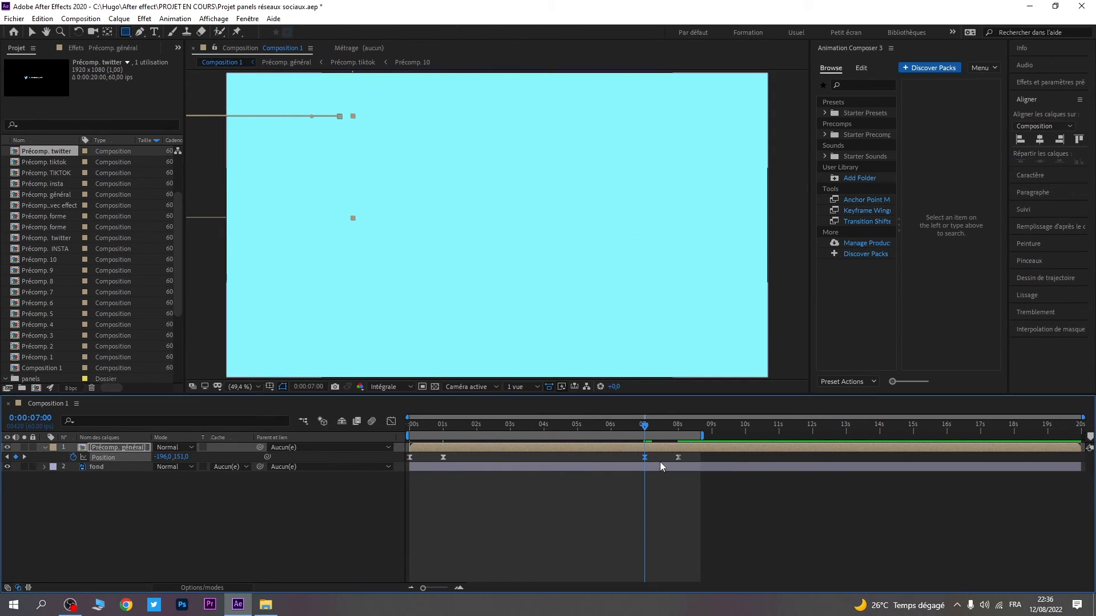
mouse_move(647, 461)
left_mouse_down()
mouse_move(690, 460)
mouse_move(647, 462)
left_mouse_up()
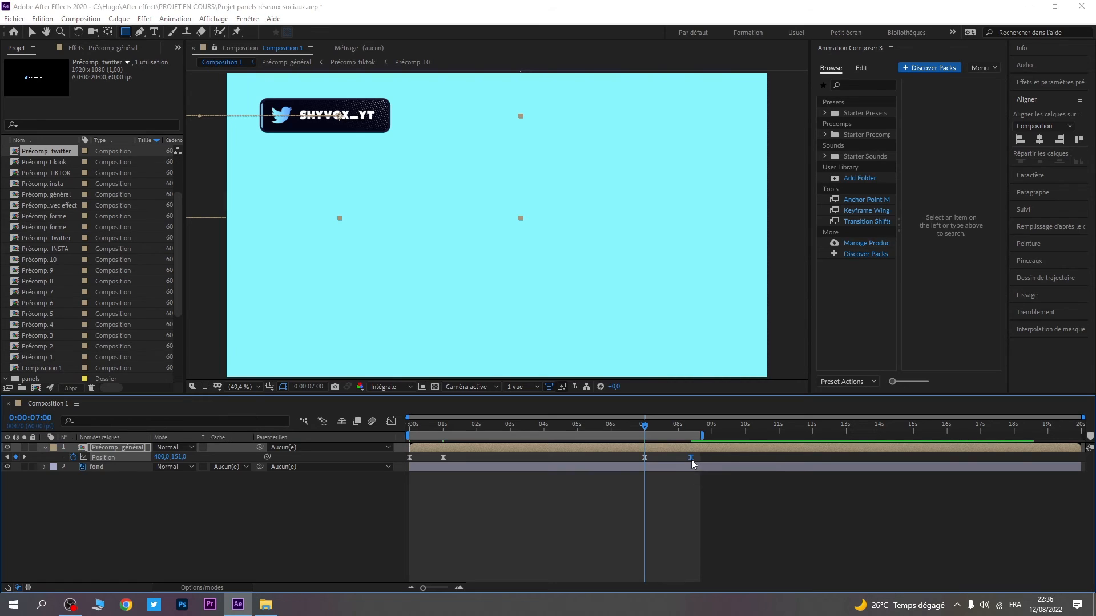
double_click(684, 459)
left_click(618, 336)
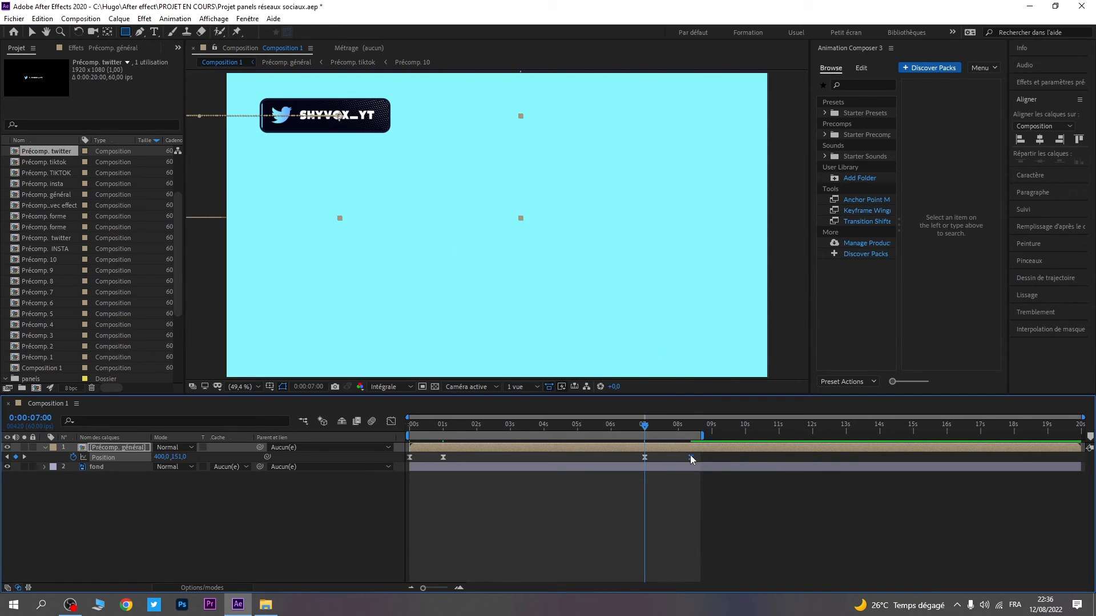
mouse_move(682, 458)
left_mouse_down()
mouse_move(669, 460)
mouse_move(678, 459)
left_mouse_up()
- Play the complete panel animation in Composition 1 from the start, and return the playhead to 0:00:00:00
left_click_drag(645, 425, 346, 438)
key("space")
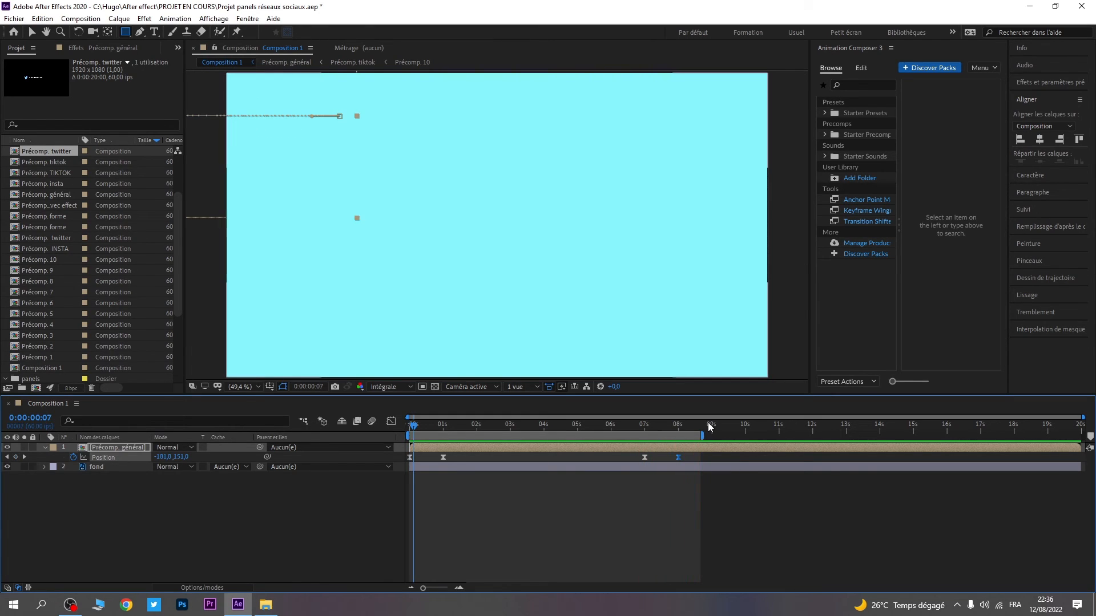
mouse_move(417, 433)
left_mouse_down()
mouse_move(683, 440)
mouse_move(398, 436)
left_mouse_up()
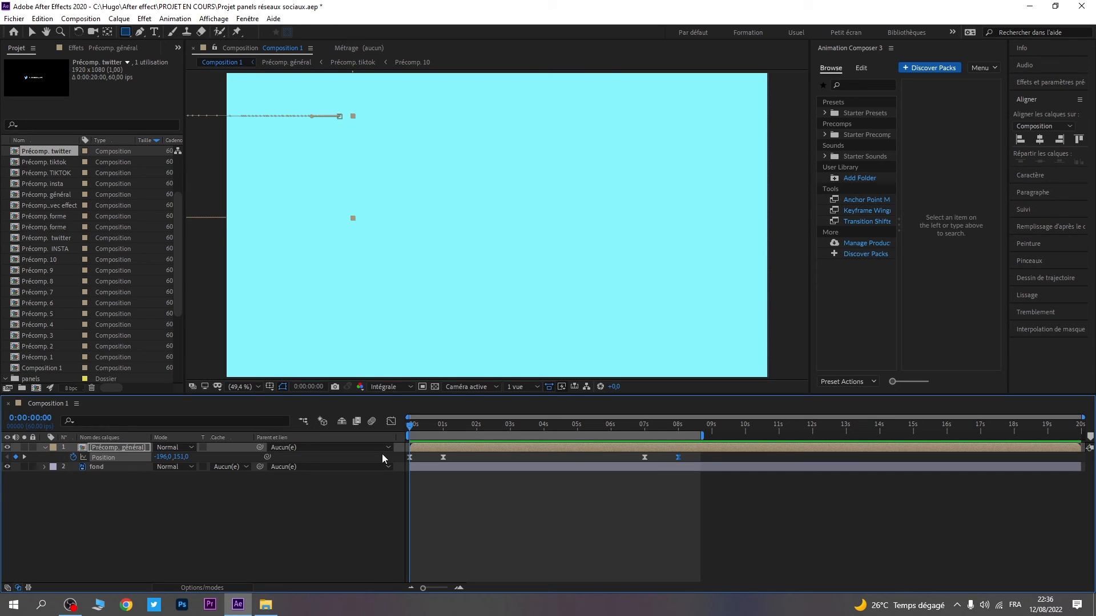